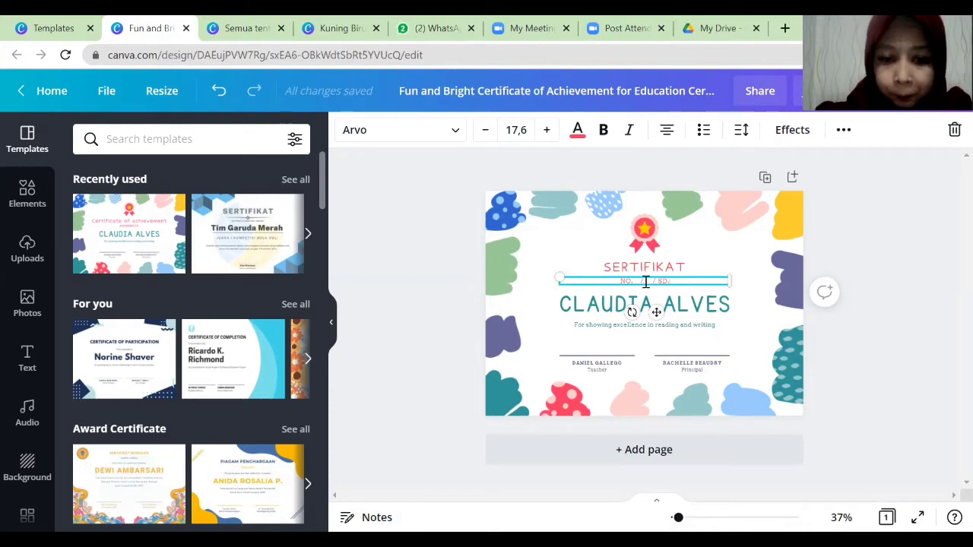
Complete the number line by typing 'XII/2021' after 'SD.'.
type("XII")
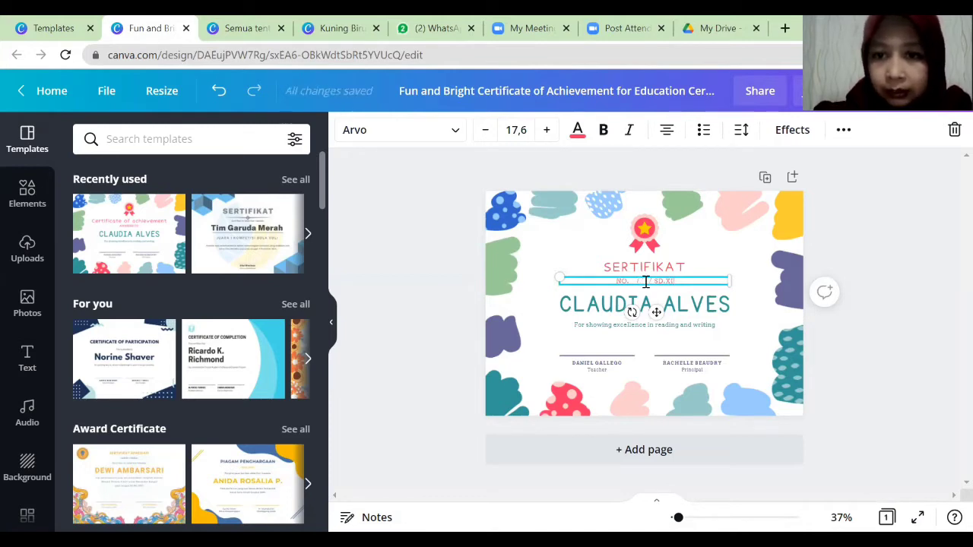
type("/")
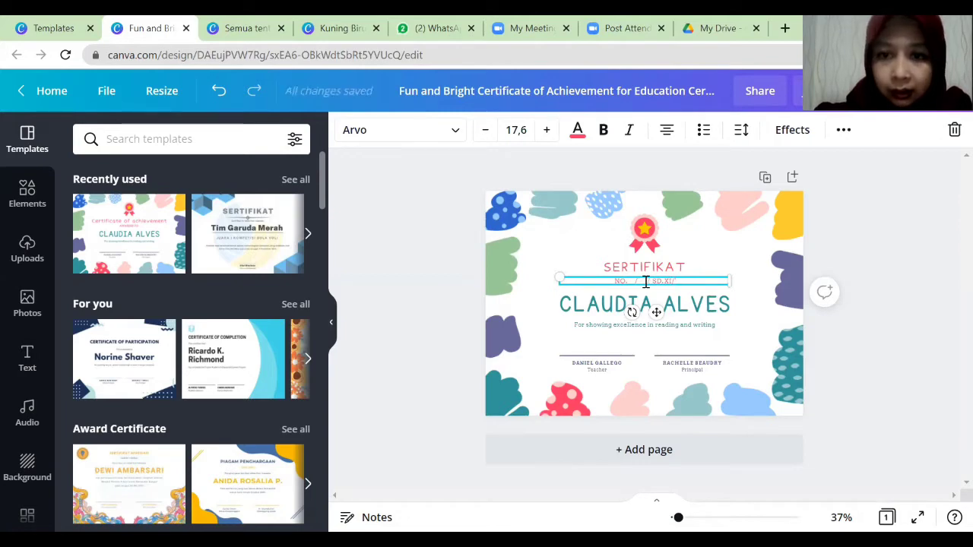
type("2021")
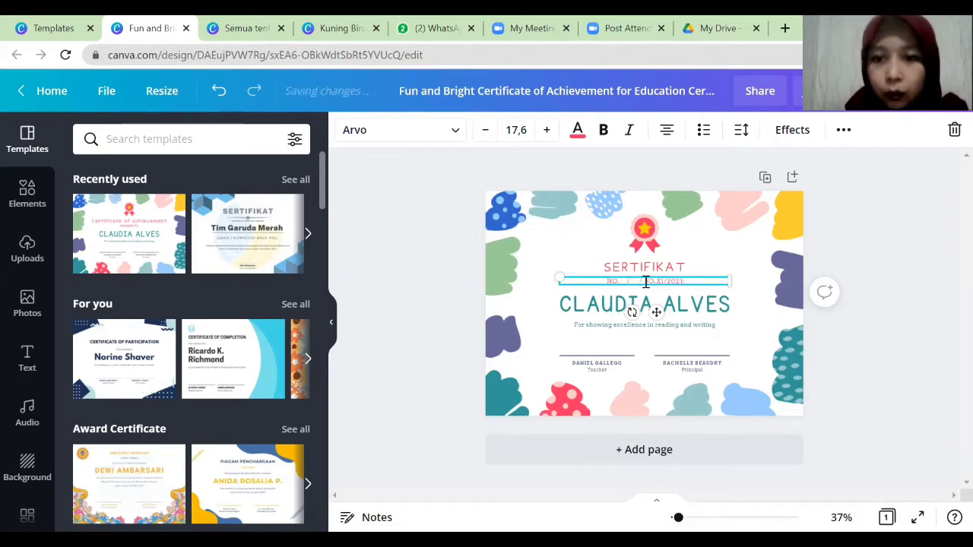
left_click(602, 304)
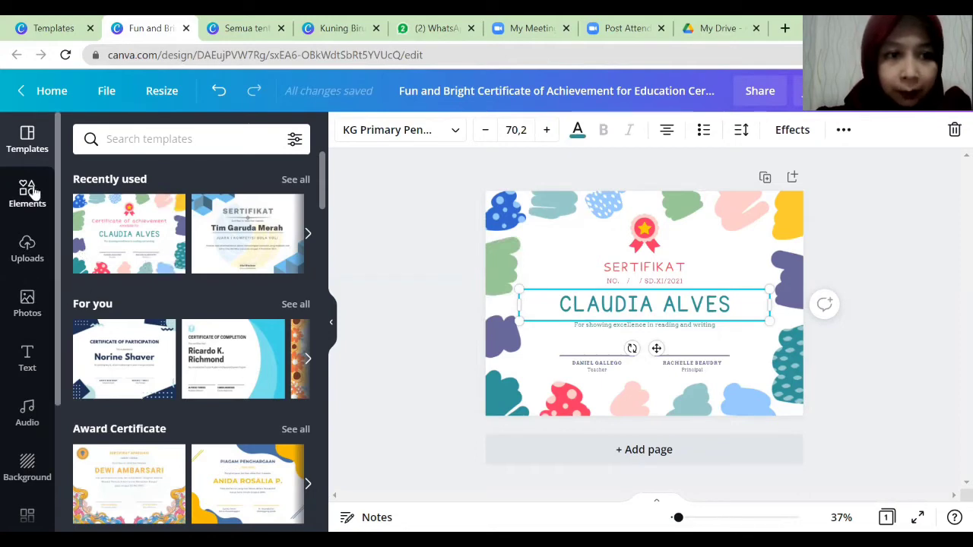
Add a small body-text box above the recipient's name and shift the medal slightly.
left_click(29, 357)
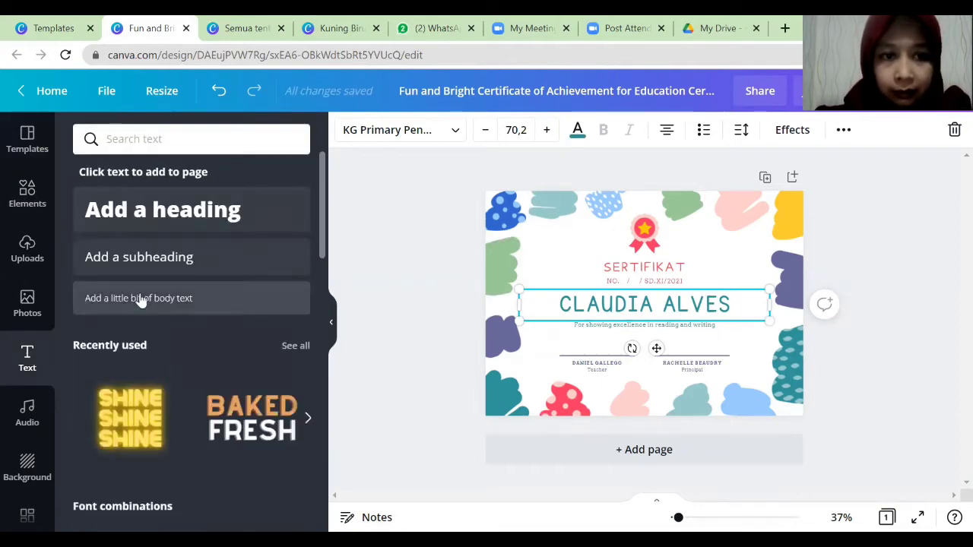
left_click(141, 298)
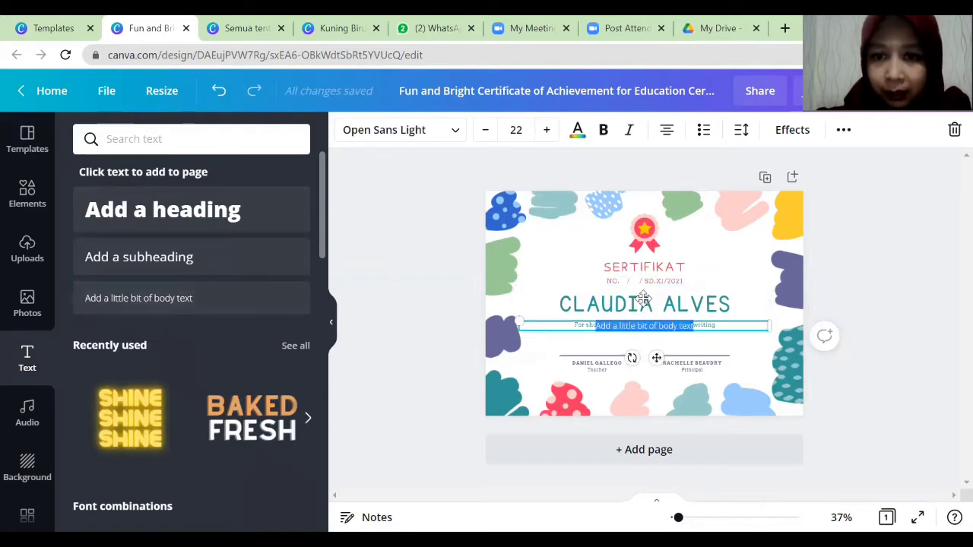
left_click_drag(656, 358, 646, 329)
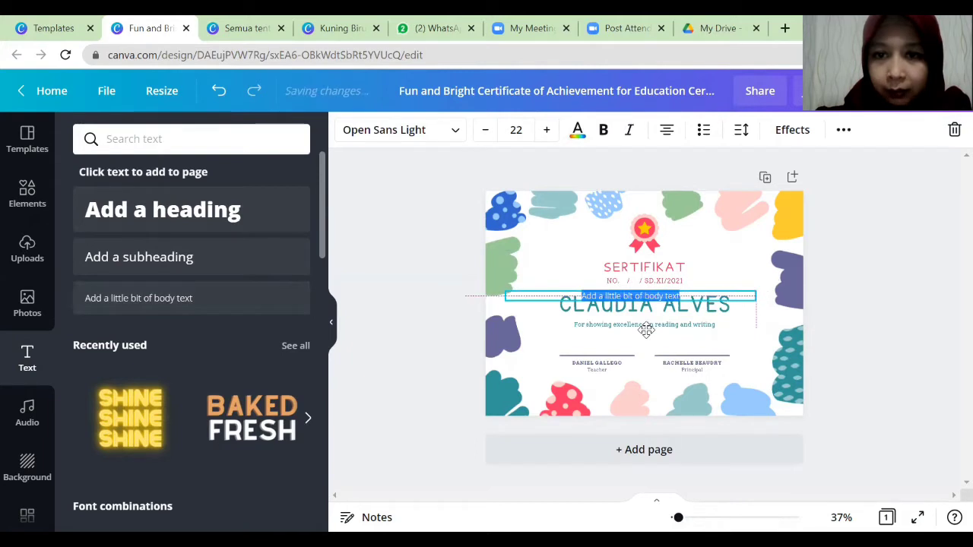
mouse_move(645, 232)
left_mouse_down()
mouse_move(641, 224)
mouse_move(653, 240)
mouse_move(641, 240)
left_mouse_up()
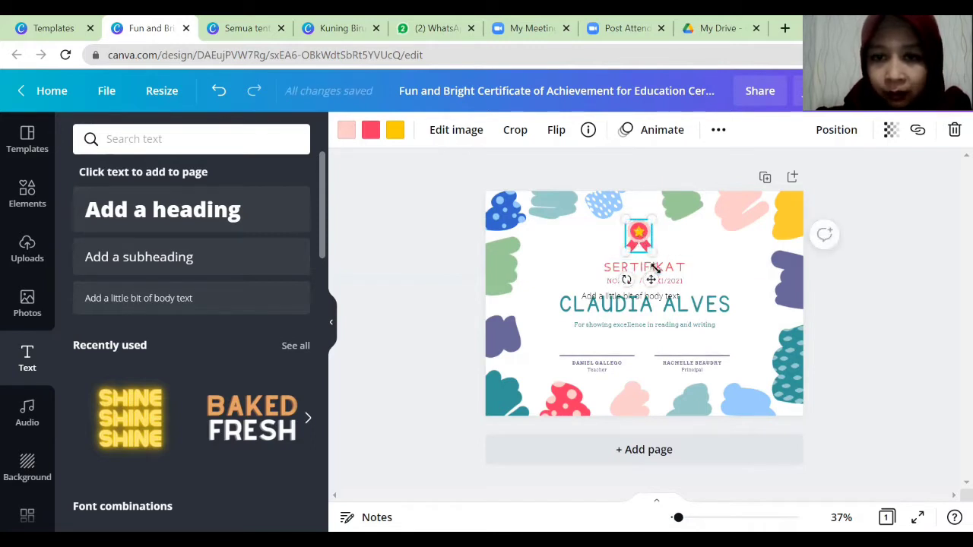
Raise the SERTIFIKAT title and move the number line up closer beneath it.
left_click(713, 263)
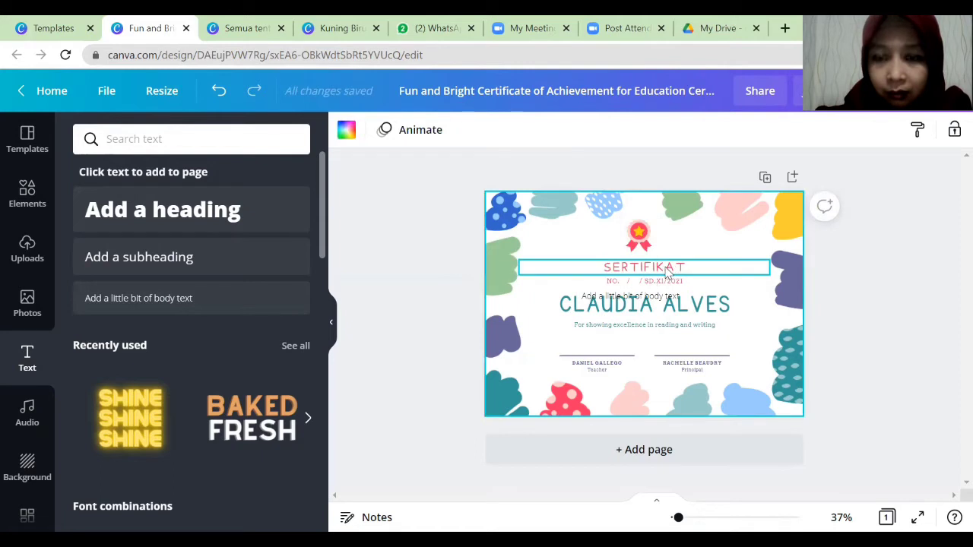
left_click_drag(661, 266, 661, 260)
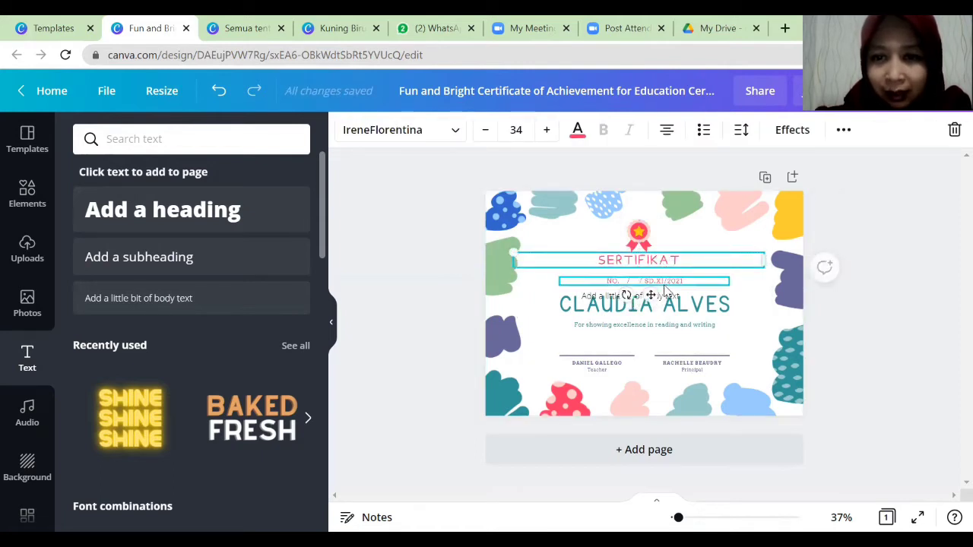
left_click(666, 284)
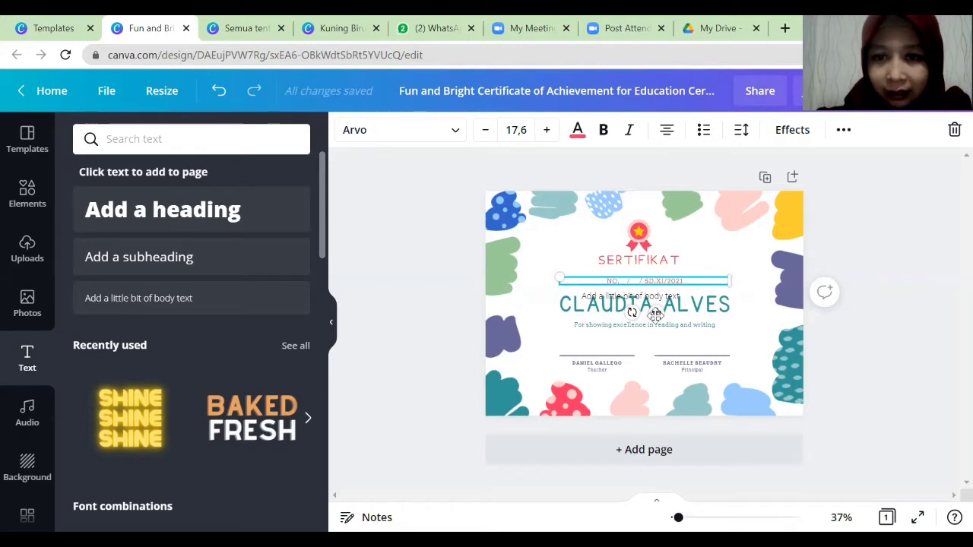
left_click_drag(655, 311, 646, 291)
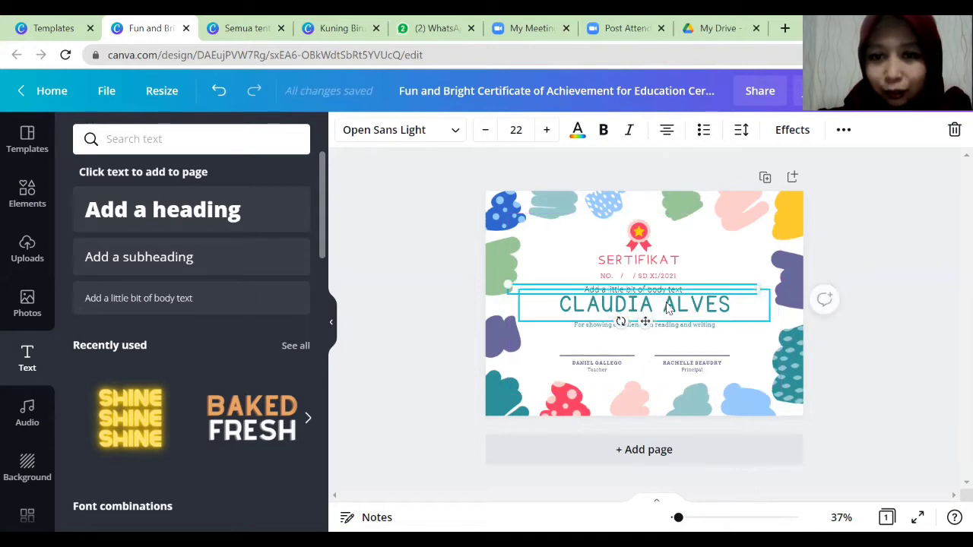
Lower the recipient's name slightly below the new body-text line.
left_click(667, 307)
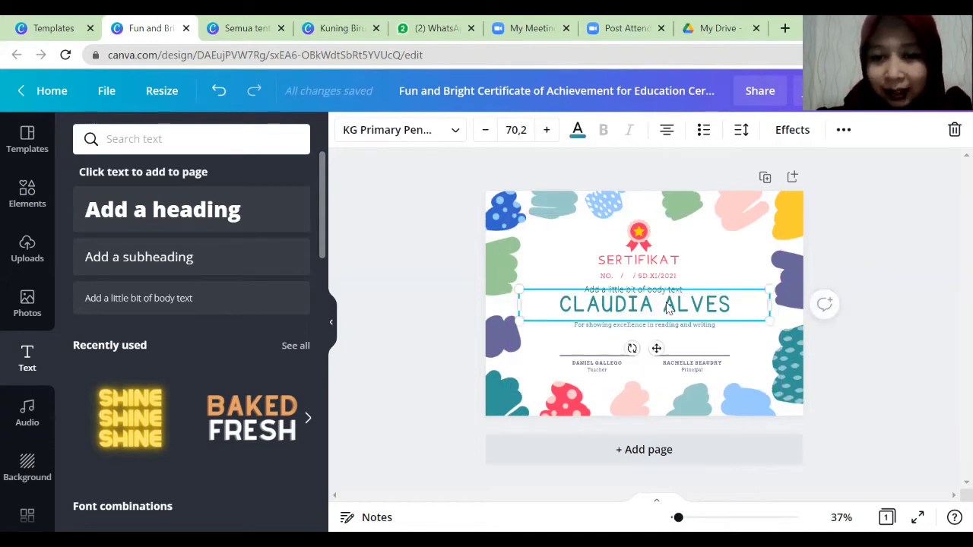
left_click_drag(668, 306, 669, 307)
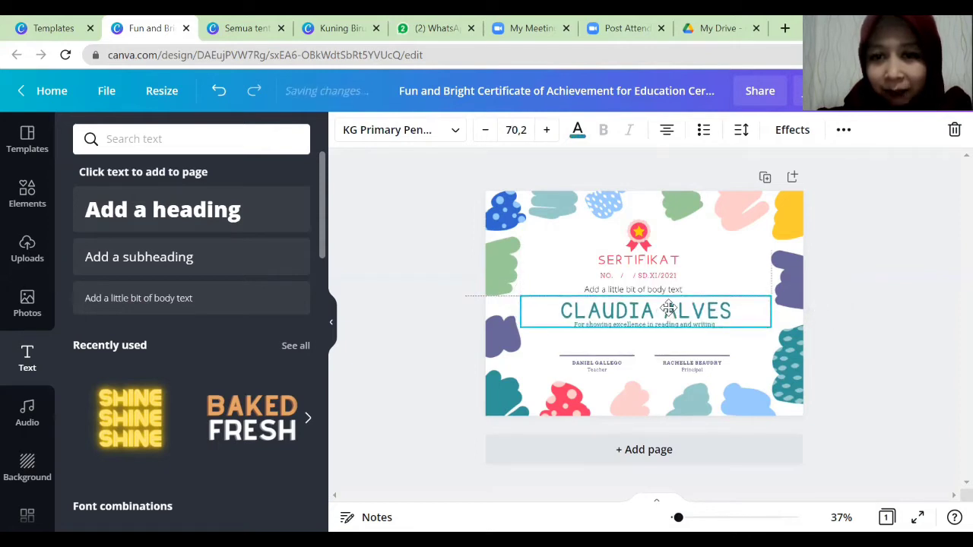
left_click(664, 291)
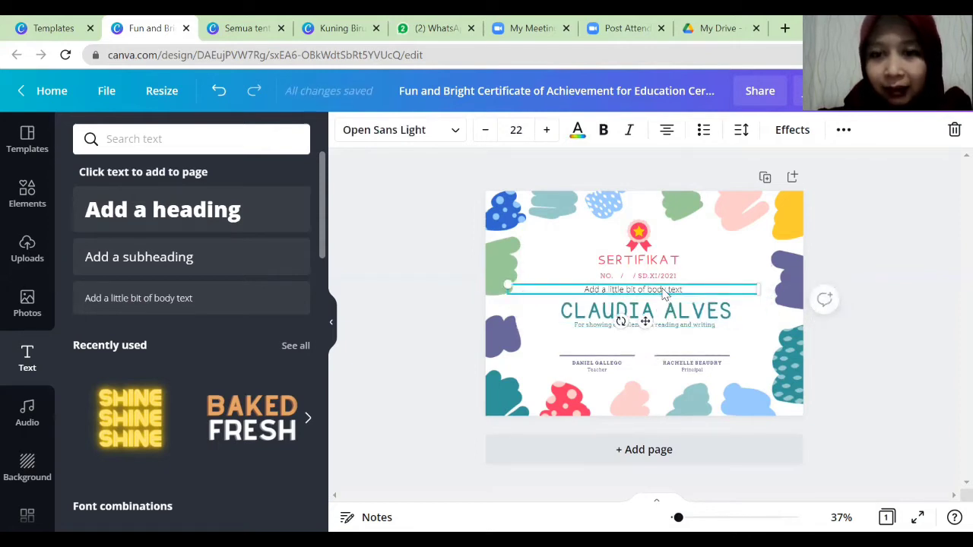
left_click(663, 289)
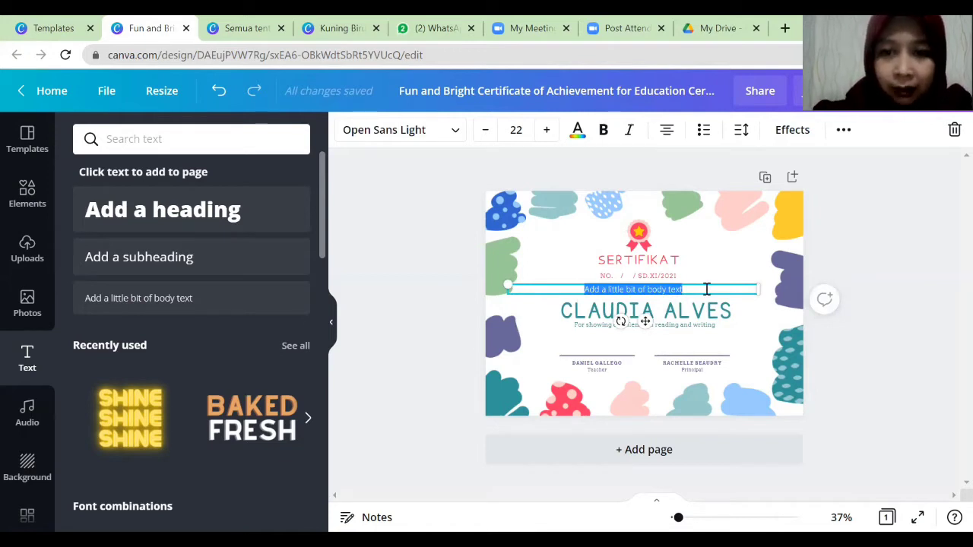
Replace the placeholder body text with 'Memberikan penghargaan kepada :'.
type("m")
key("BackSpace")
type("M")
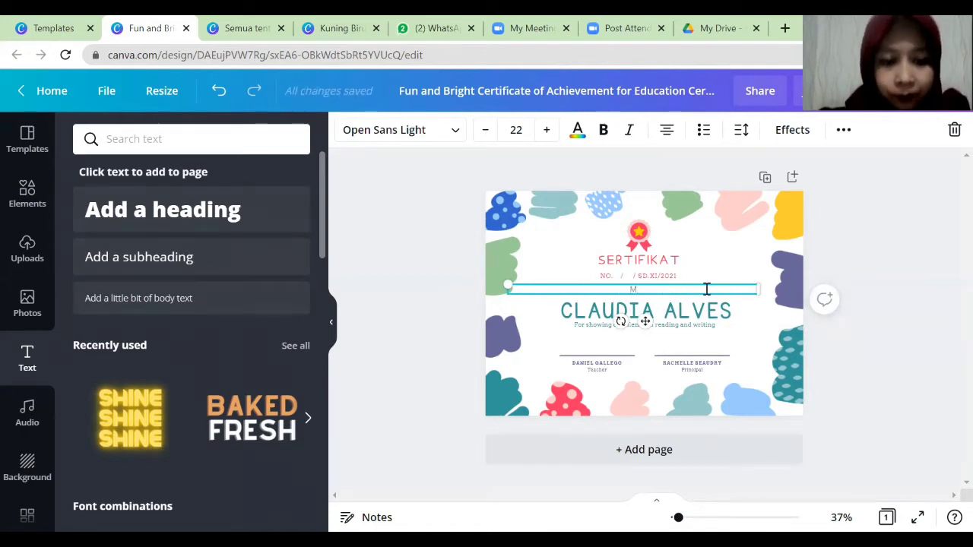
type("ember")
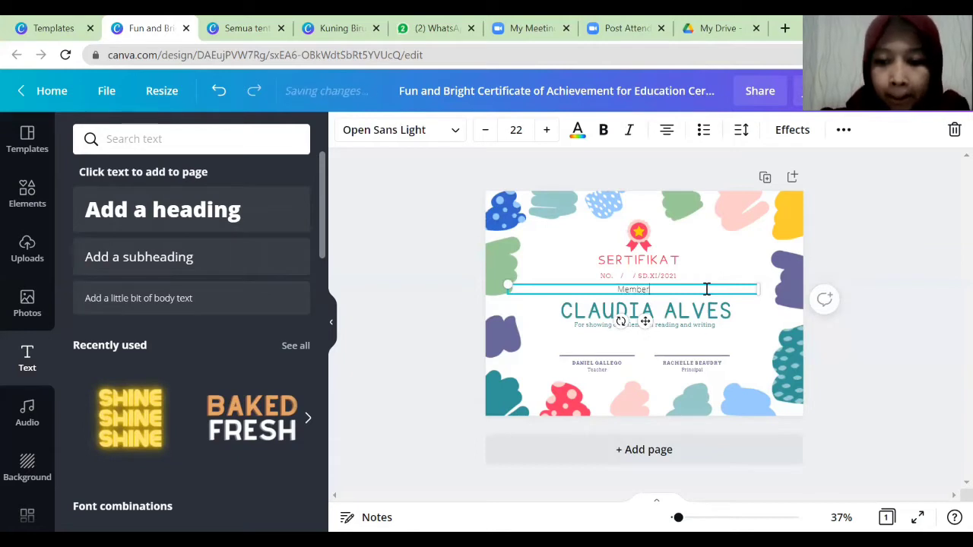
type("ikan pengha")
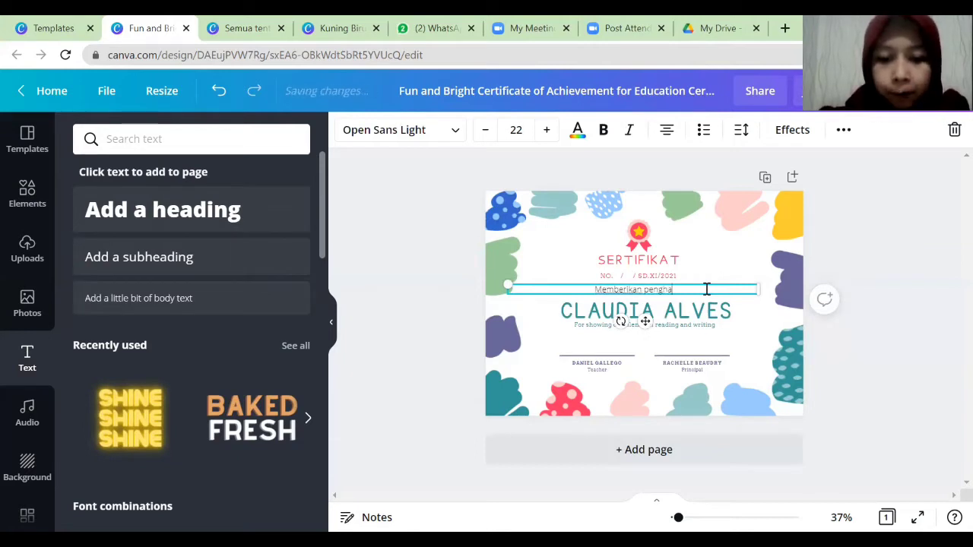
type("rgaan kepada :")
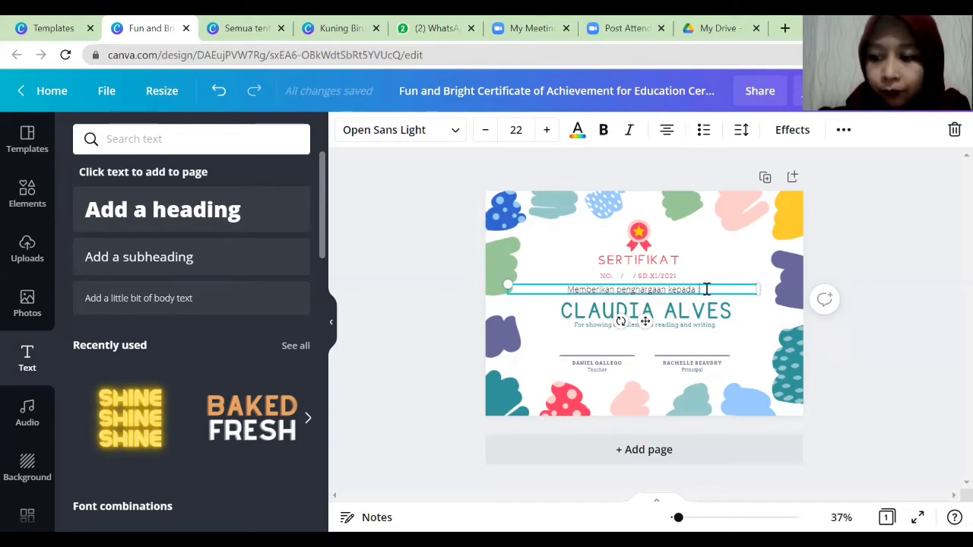
left_click(664, 318)
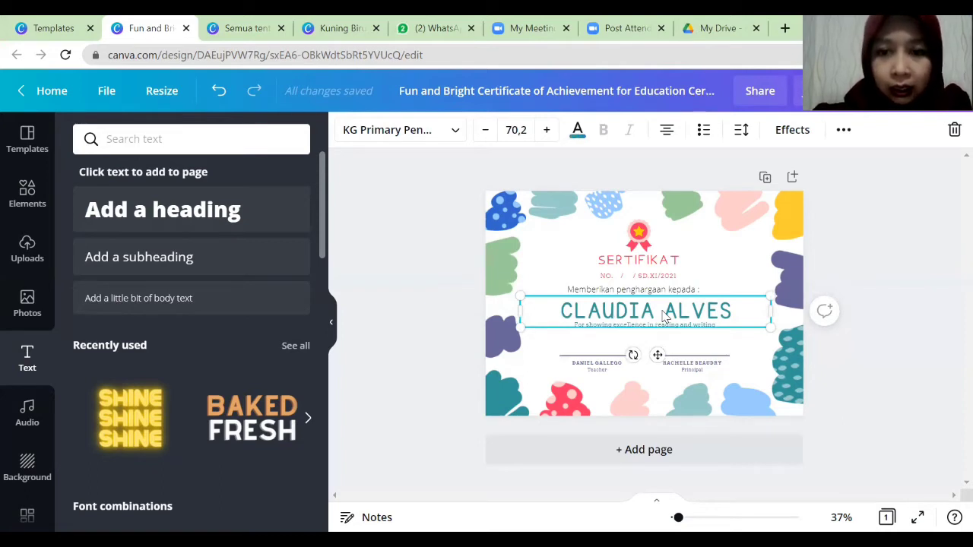
Delete the sample recipient name so its line is left blank.
left_click(663, 312)
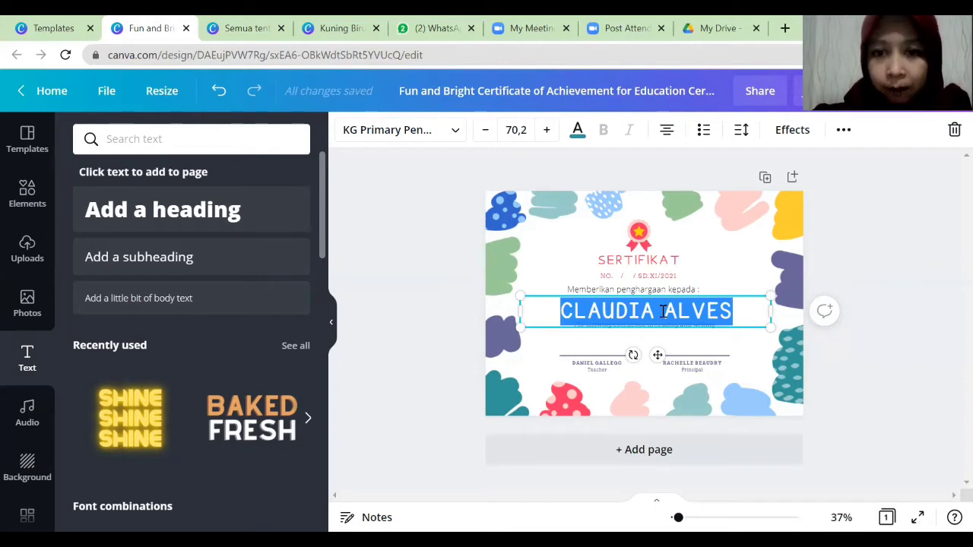
key("BackSpace")
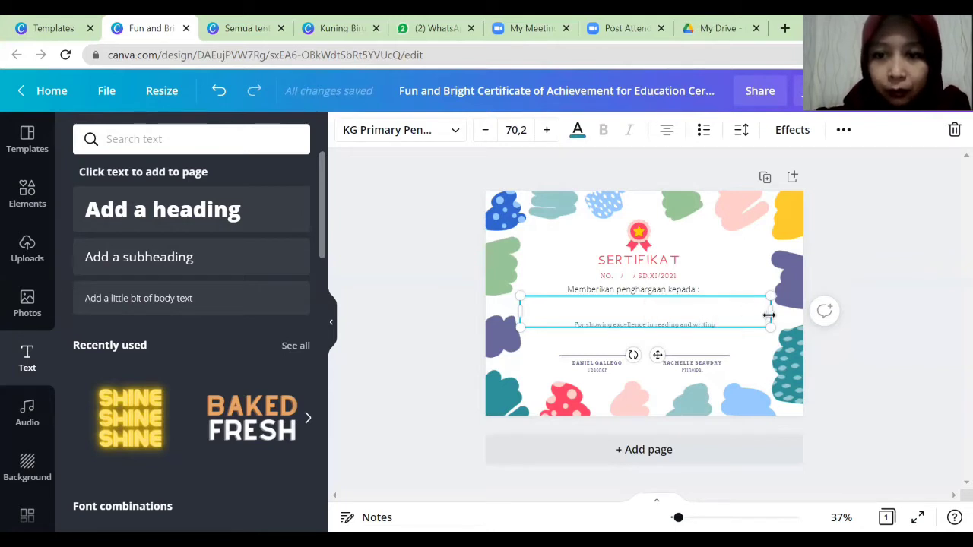
left_click(757, 291)
left_click(749, 266)
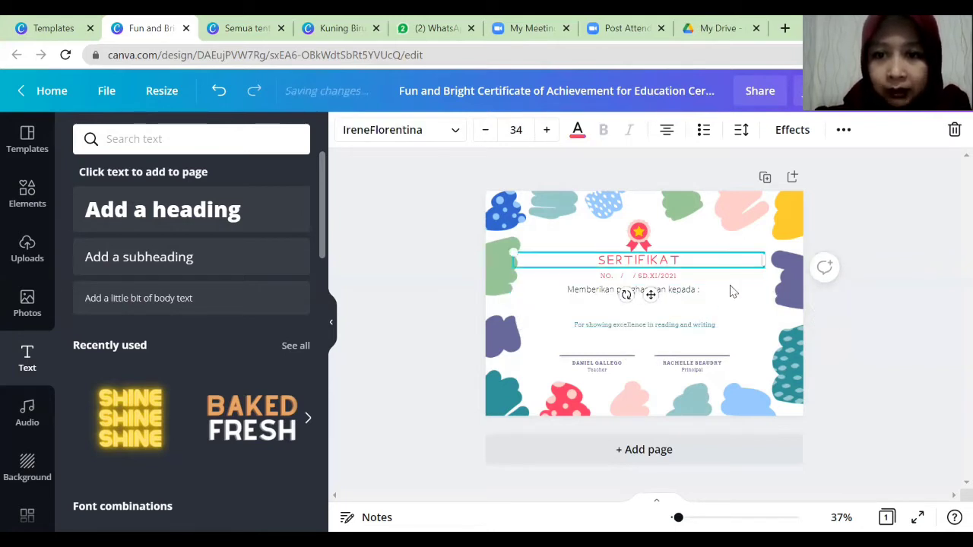
left_click(706, 311)
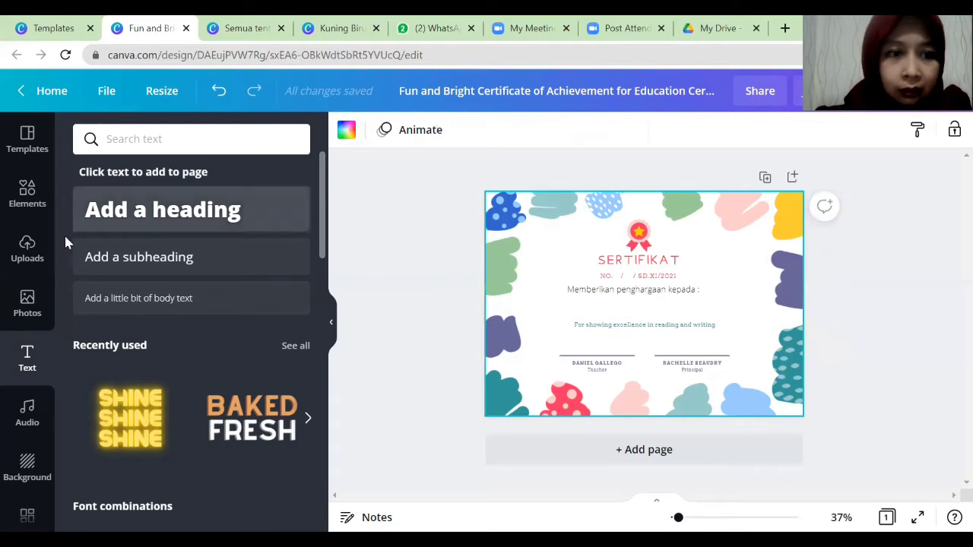
Search the Elements library for 'lines' and add a plain horizontal line to the page.
left_click(28, 210)
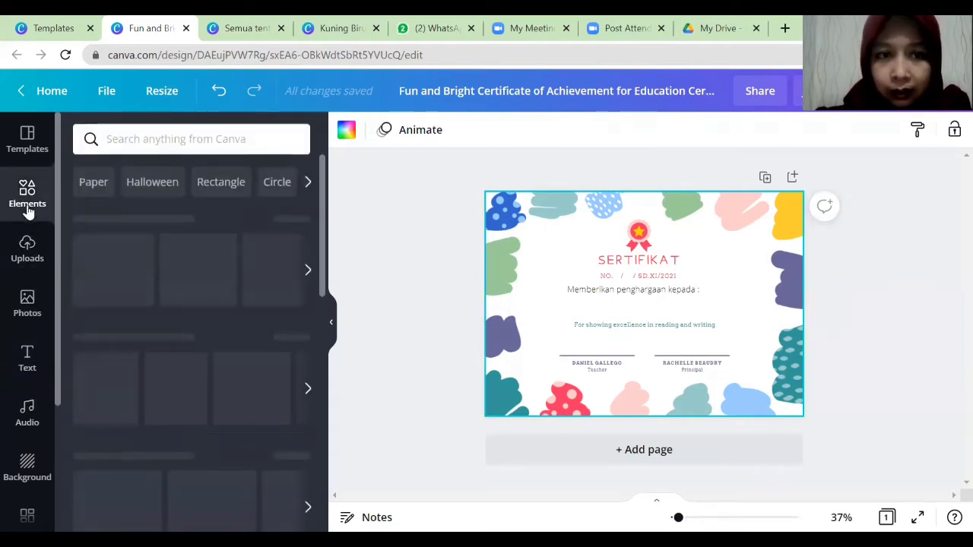
left_click(144, 142)
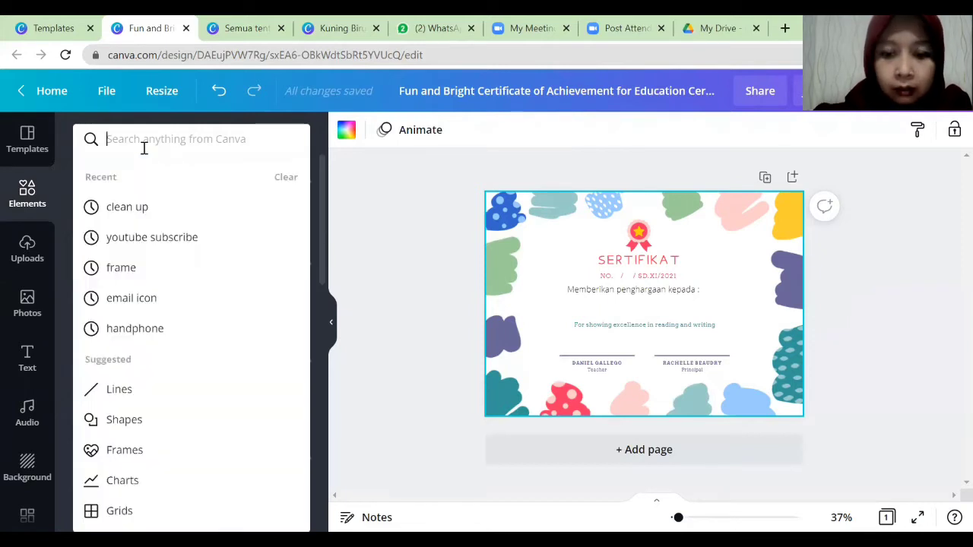
type("lines")
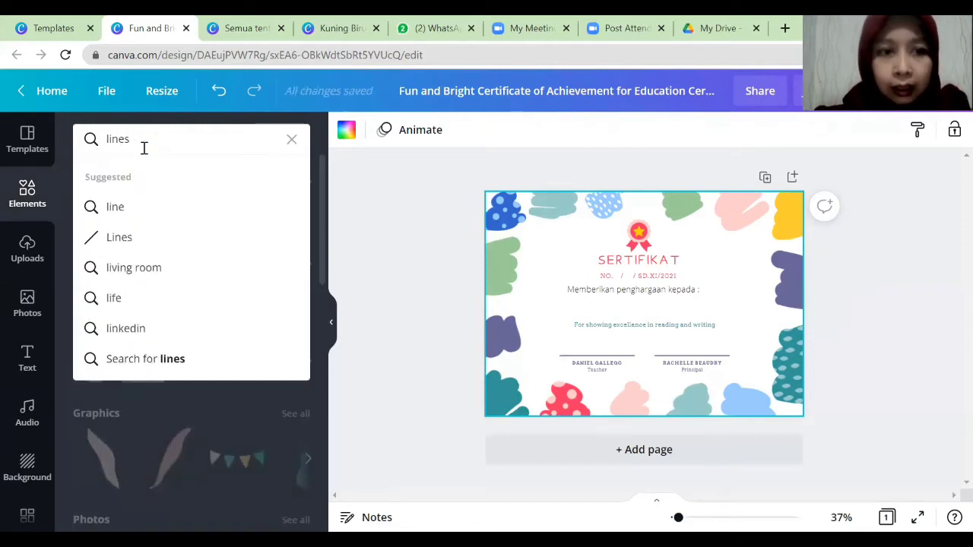
left_click(128, 238)
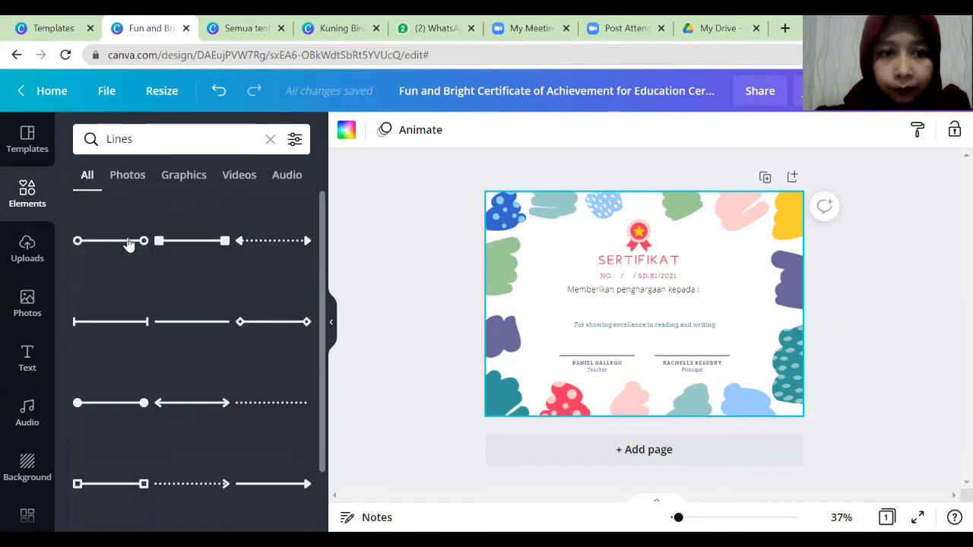
left_click(195, 330)
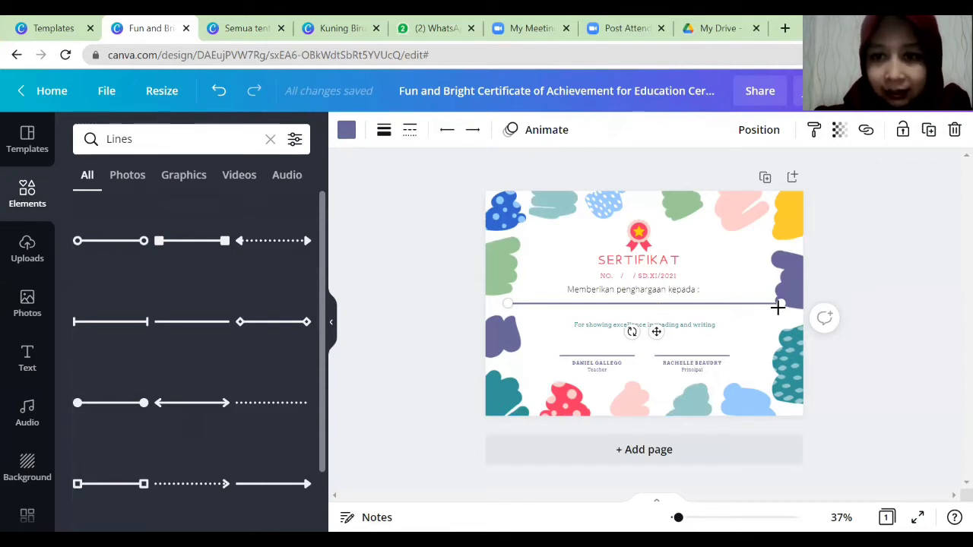
Shorten the line and centre it, the greeting text, the medal and SERTIFIKAT on the page.
left_click_drag(780, 305, 703, 303)
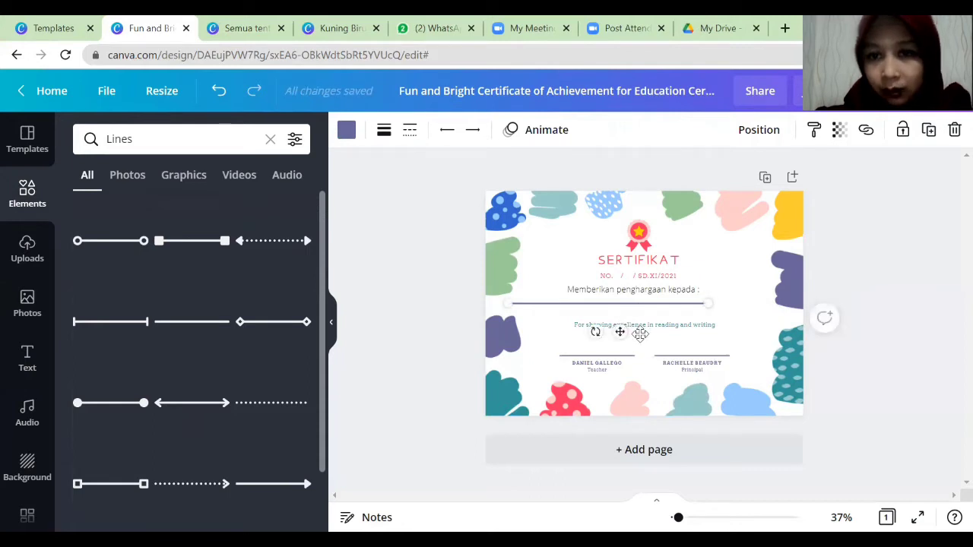
left_click_drag(631, 334, 659, 344)
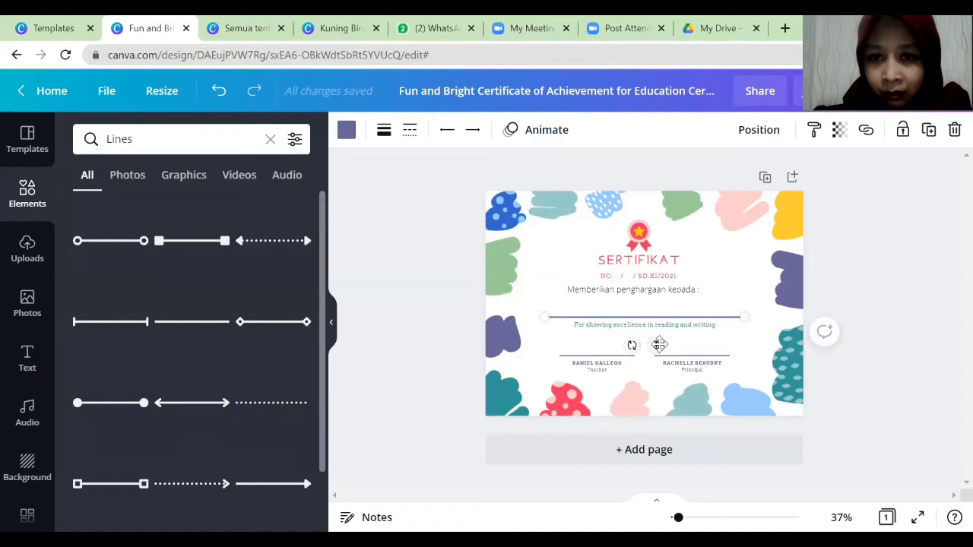
left_click(660, 293)
mouse_move(659, 295)
left_mouse_down()
mouse_move(663, 287)
mouse_move(665, 295)
left_mouse_up()
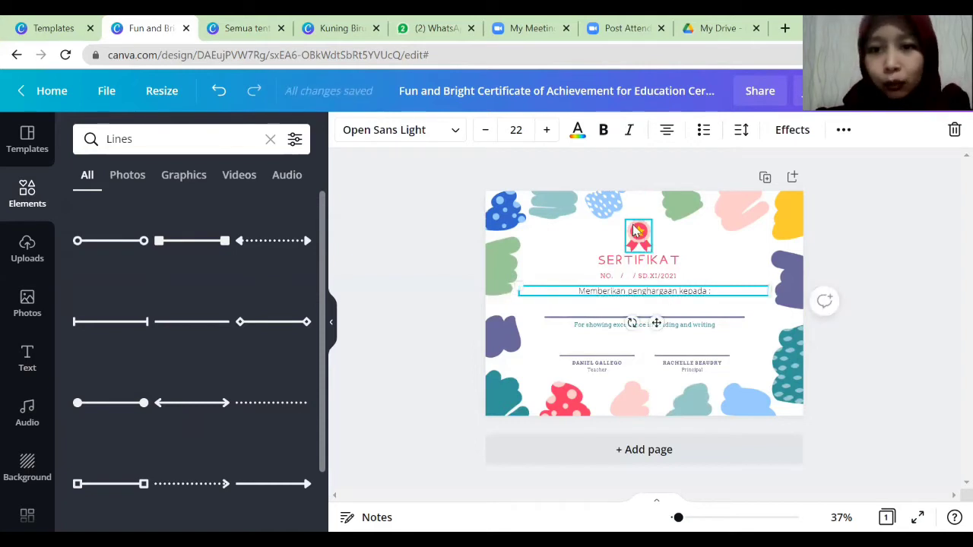
left_click_drag(637, 231, 640, 226)
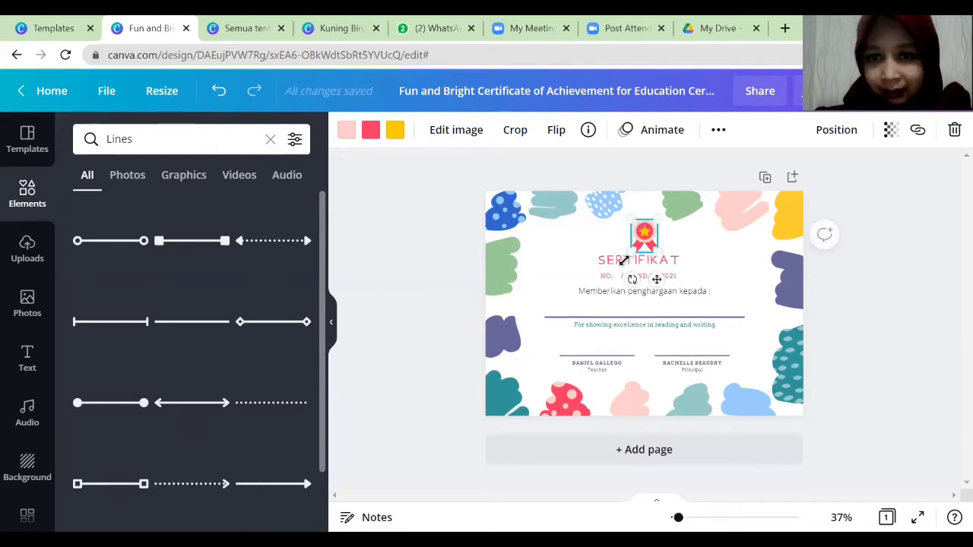
mouse_move(683, 268)
left_mouse_down()
mouse_move(706, 267)
mouse_move(664, 279)
mouse_move(674, 277)
left_mouse_up()
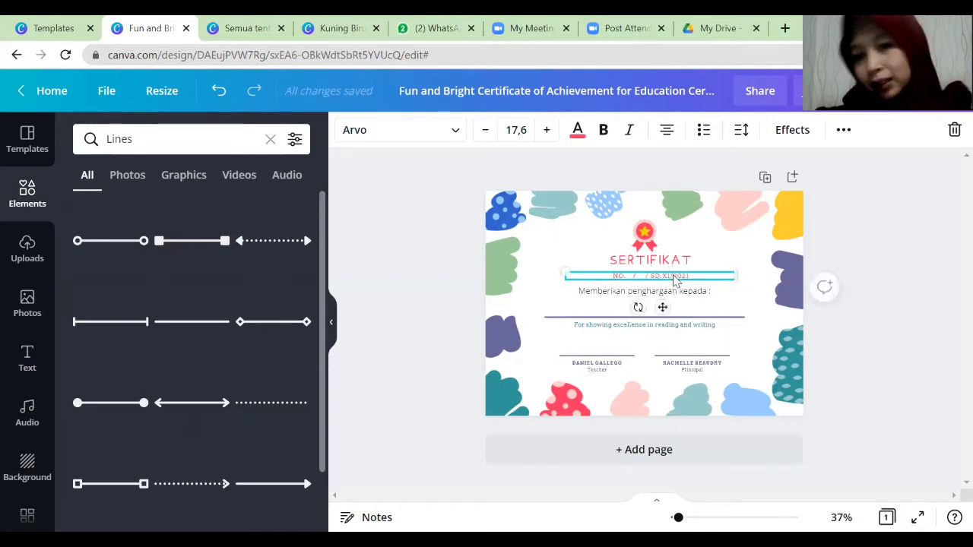
Move the divider line up to sit just beneath 'Memberikan penghargaan kepada :'.
left_click(646, 296)
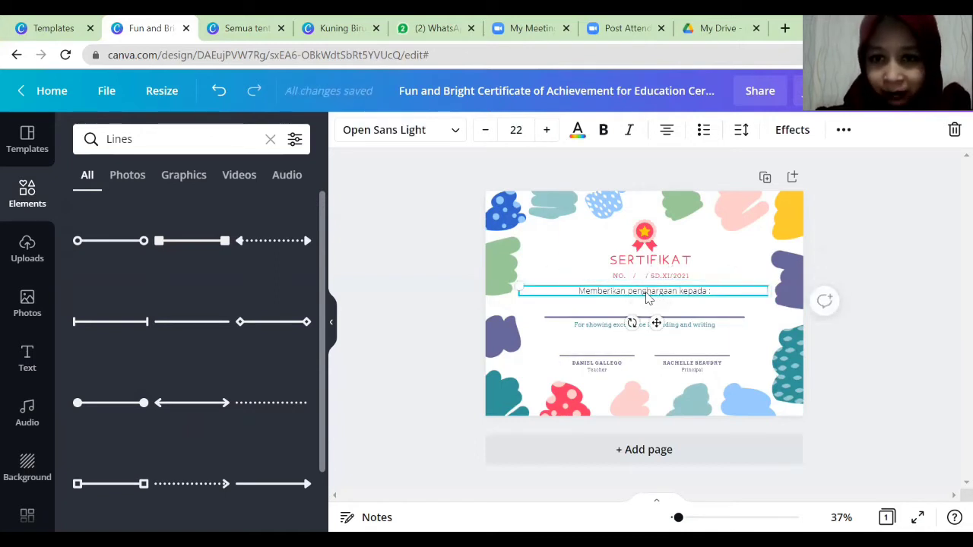
left_click(584, 333)
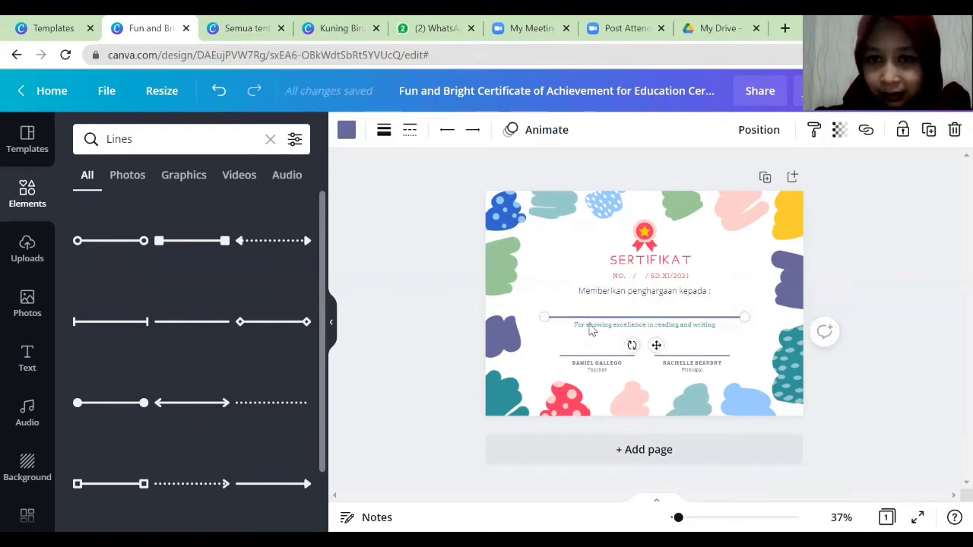
left_click(574, 342)
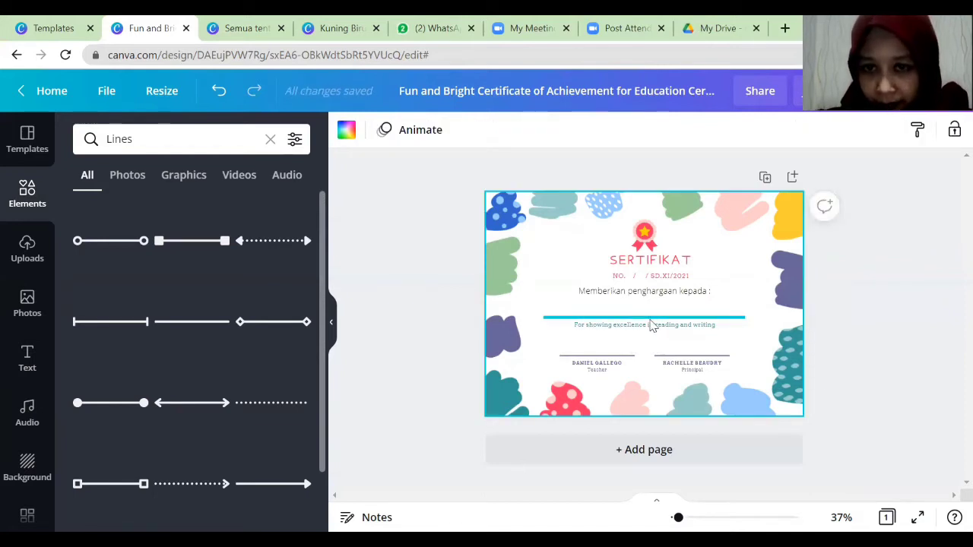
left_click_drag(652, 326, 652, 319)
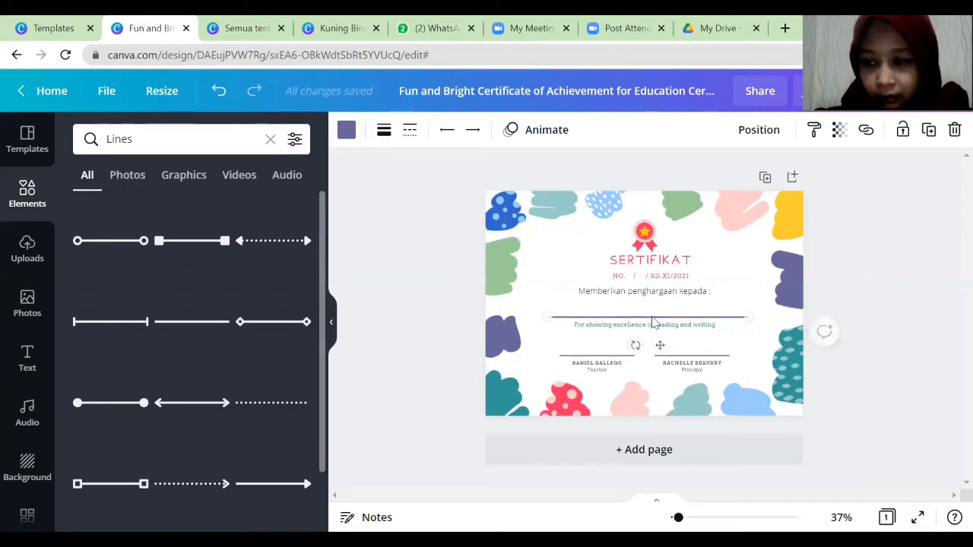
left_click(557, 359)
left_click(589, 326)
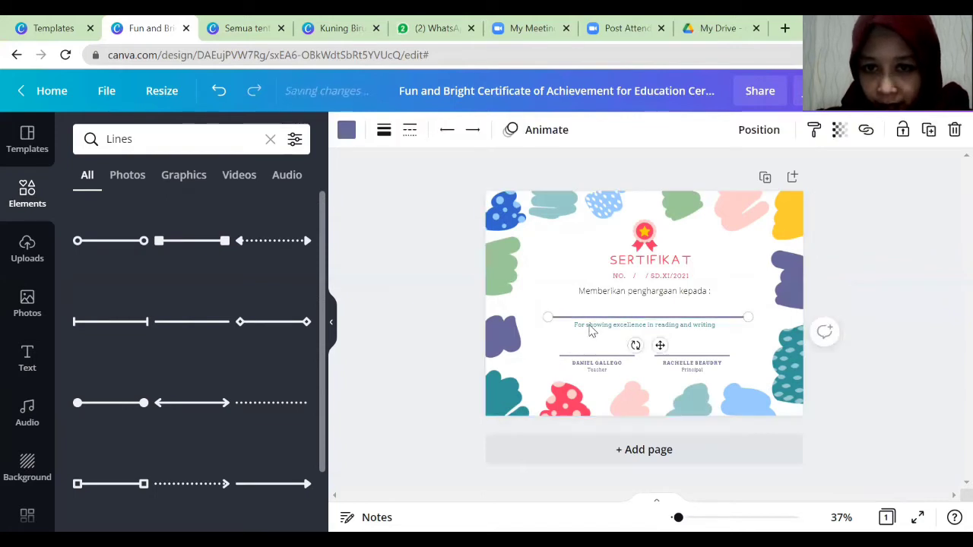
left_click(691, 337)
left_click(709, 331)
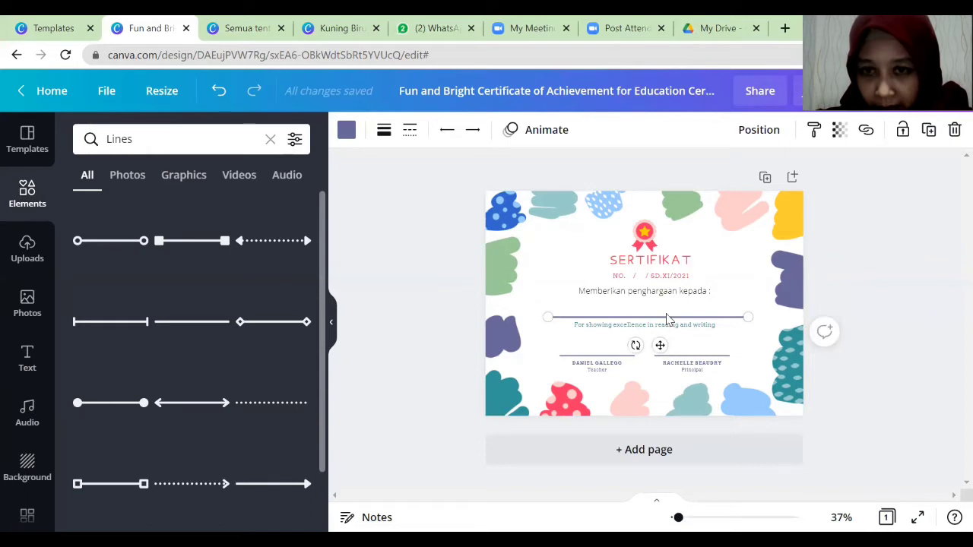
mouse_move(667, 317)
left_mouse_down()
mouse_move(669, 304)
mouse_move(666, 312)
left_mouse_up()
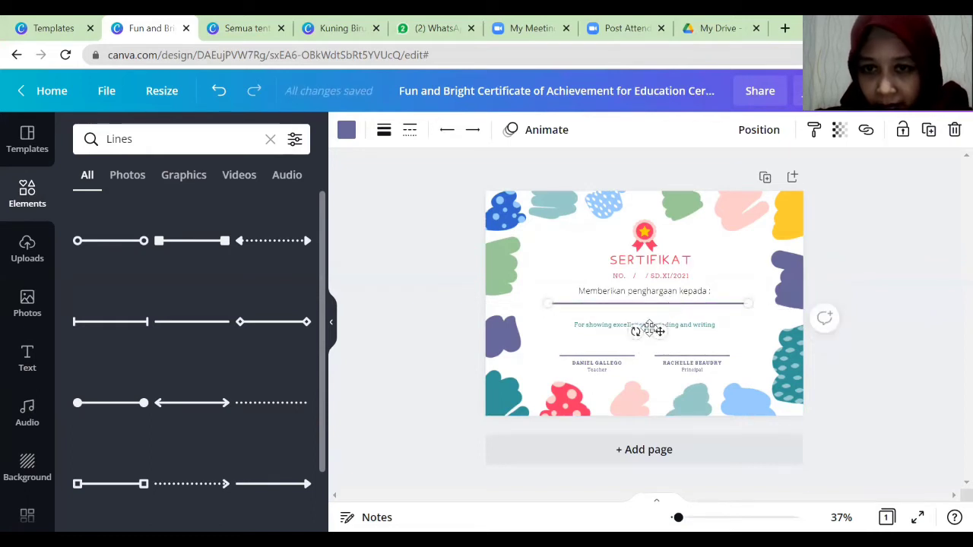
Rewrite the achievement text as 'Atas partisipasinya dalam Lomba Menggambar… pada tanggal 5 Juni 2021'.
left_click(595, 331)
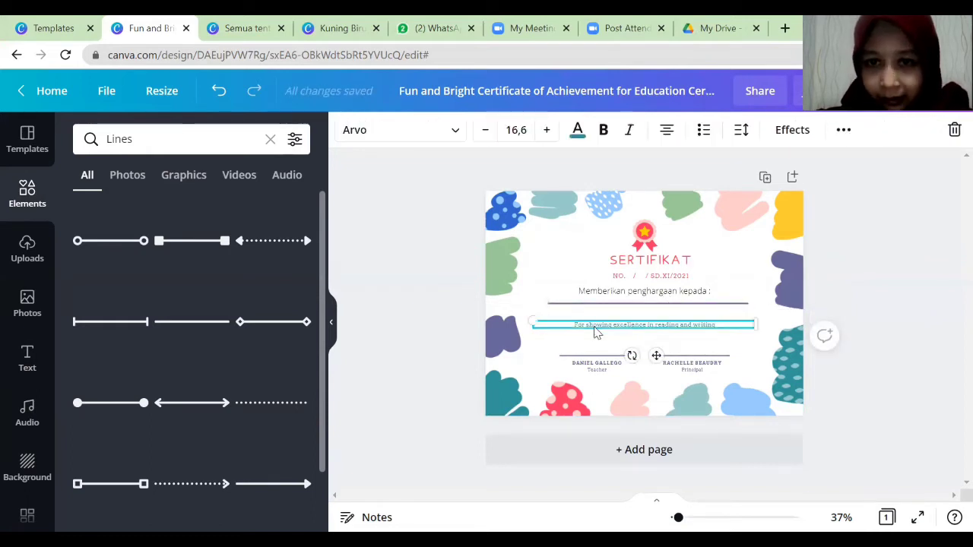
left_click(595, 326)
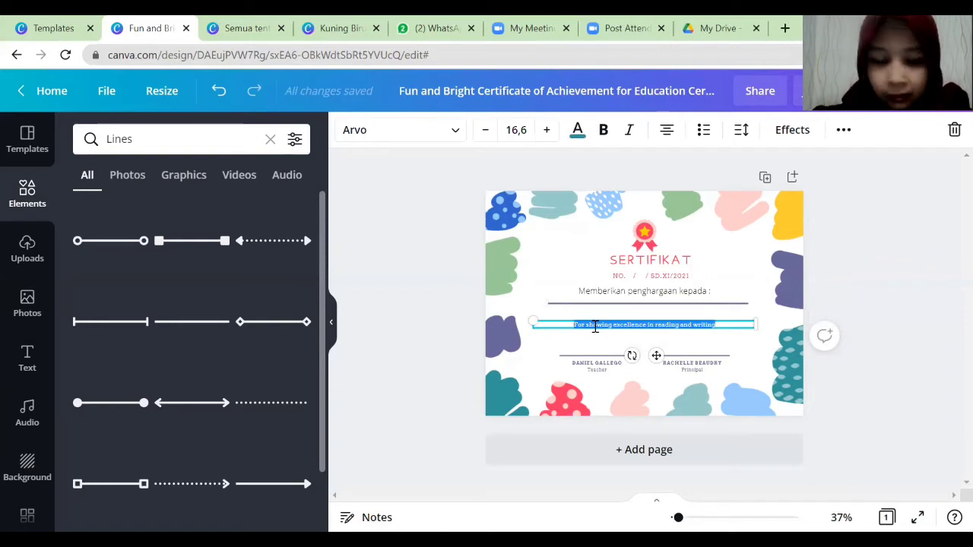
type("Atas")
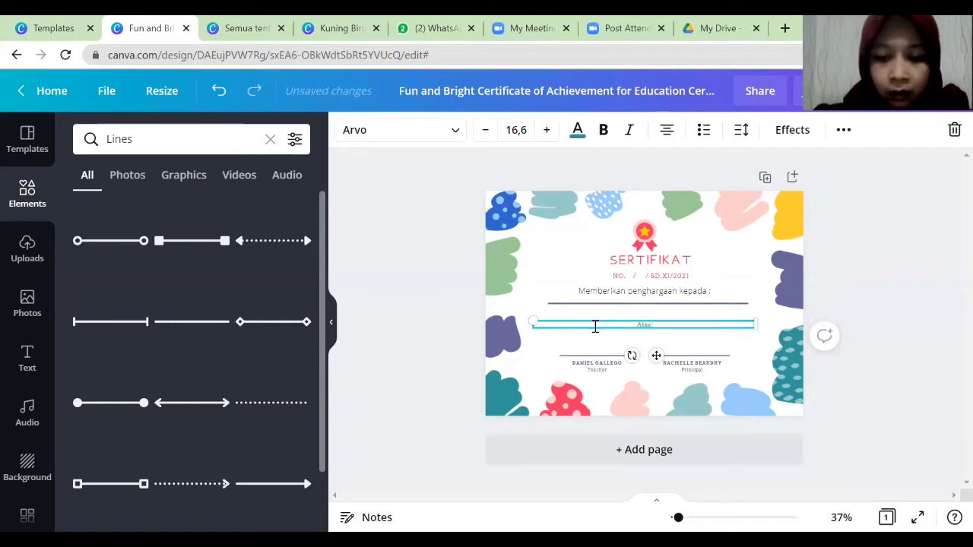
type("partisipasi")
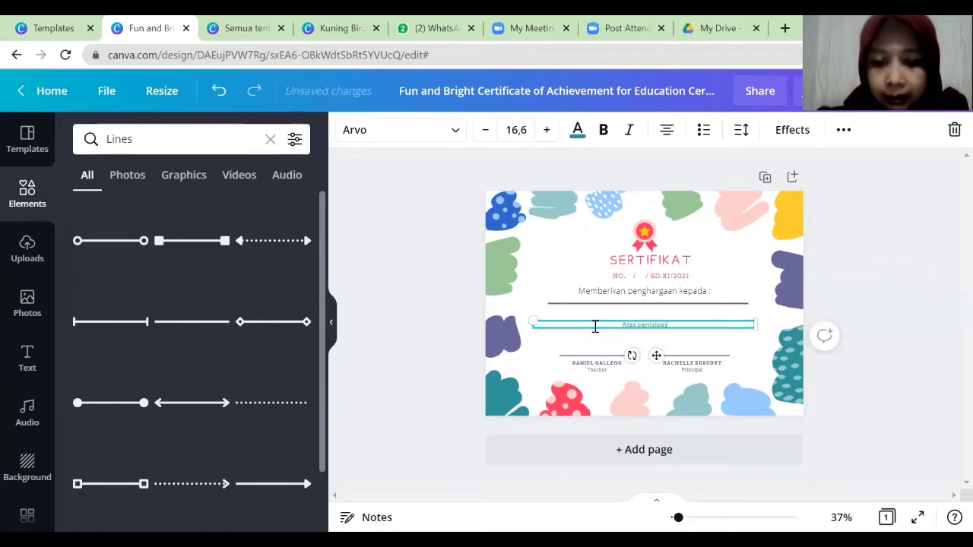
type("nya")
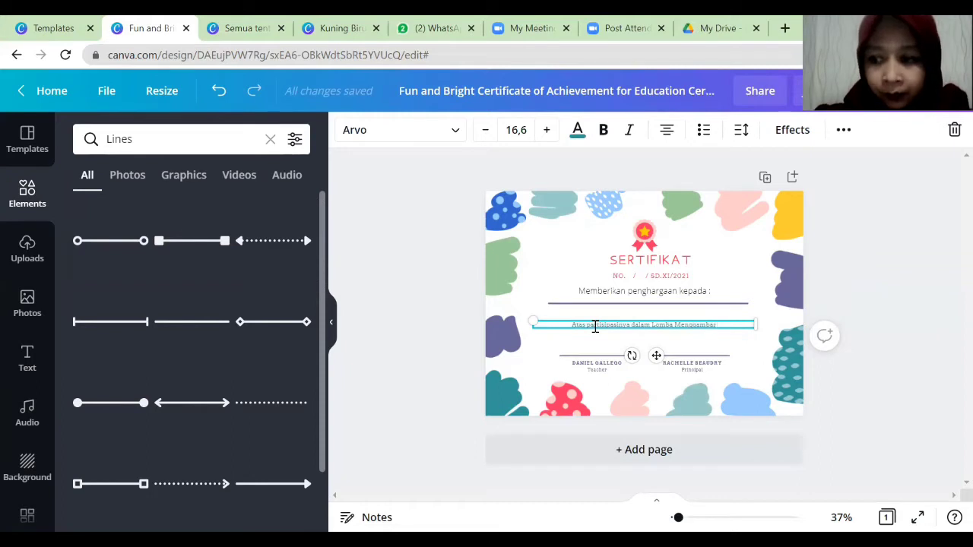
type("dalam Lomba Menggambar unt")
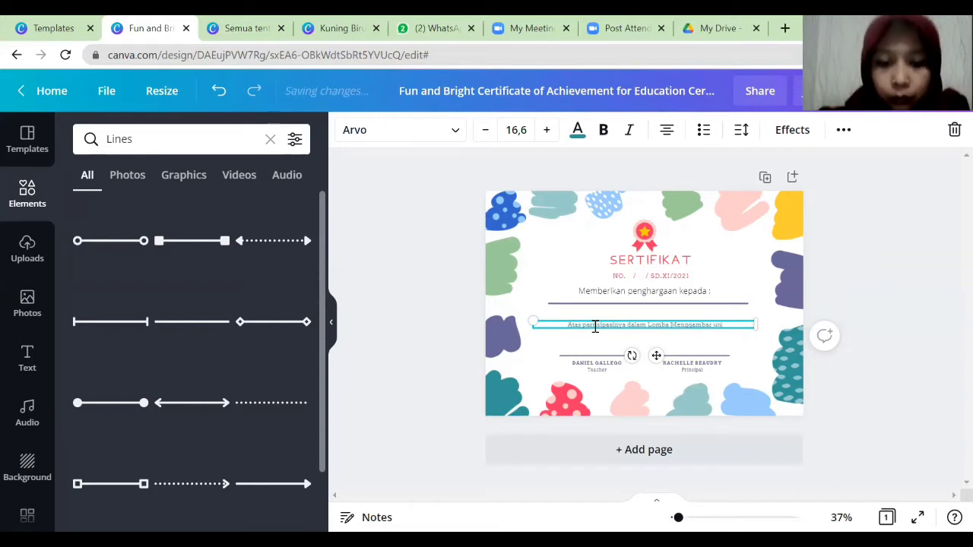
type("uk Memp")
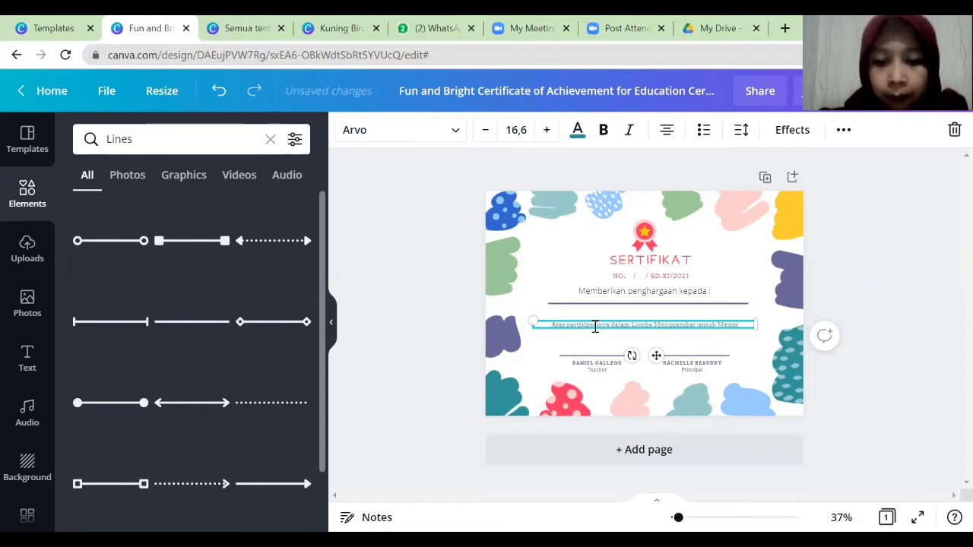
type("eringati Hari")
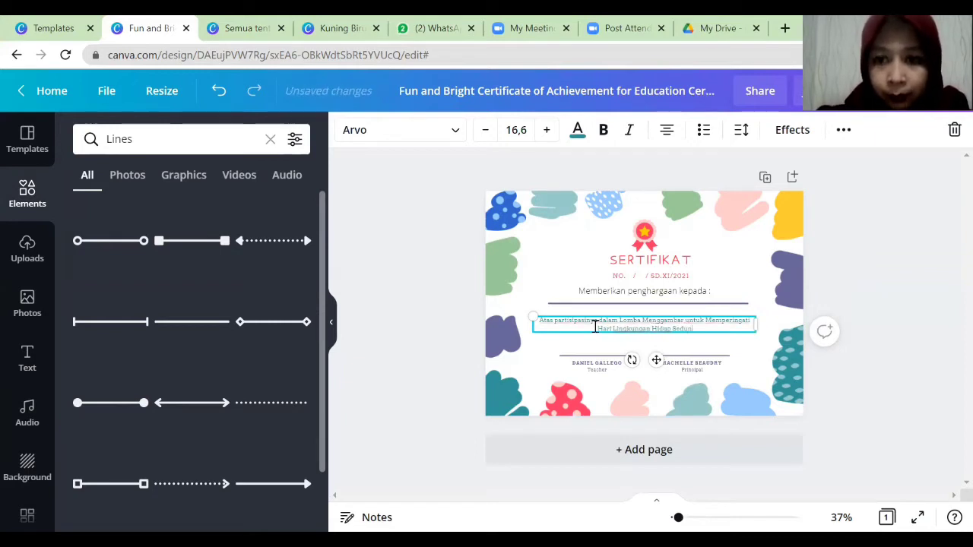
type("pada ta")
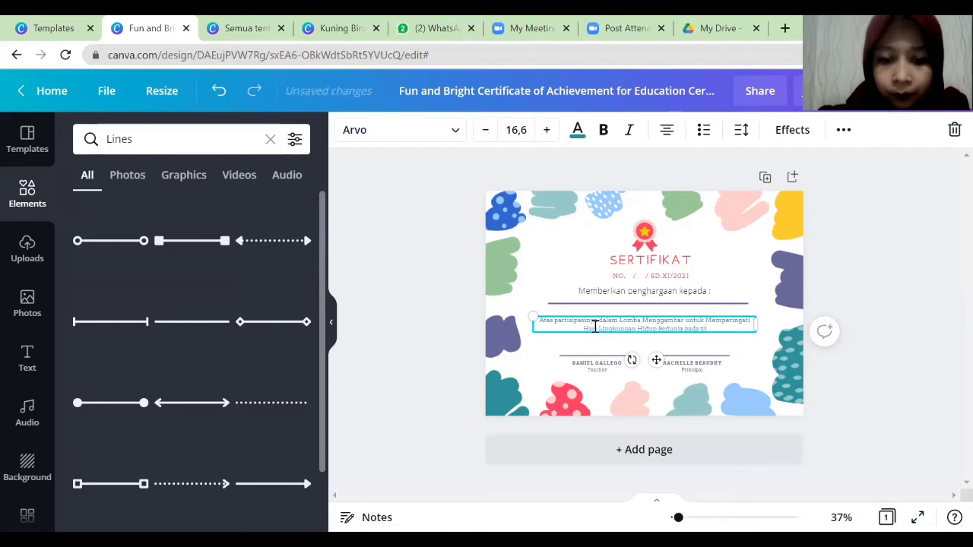
type("nggal")
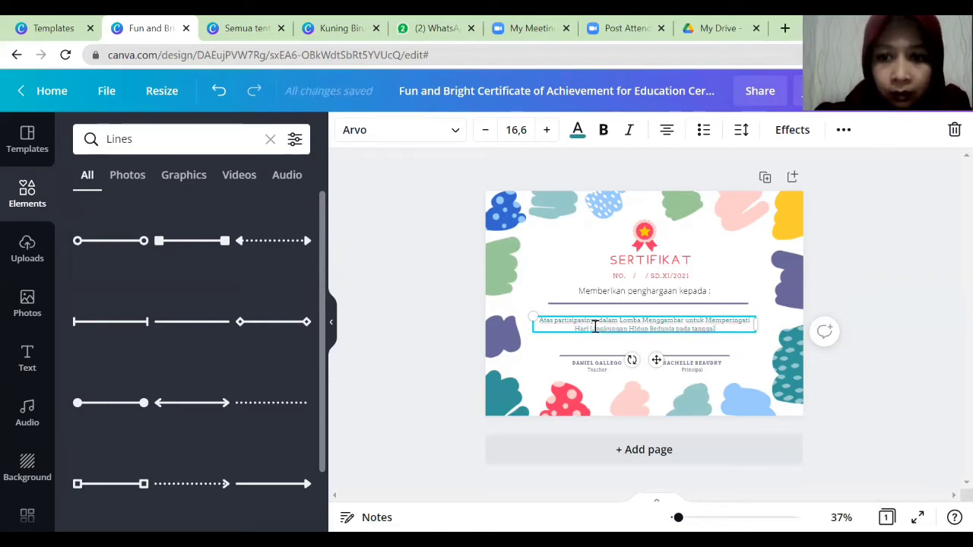
type(" 5")
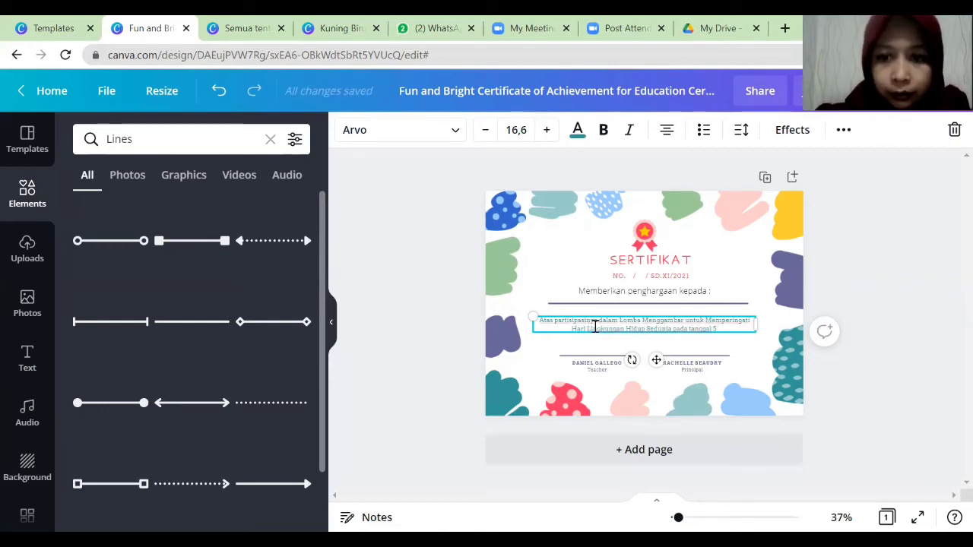
type(" Juni")
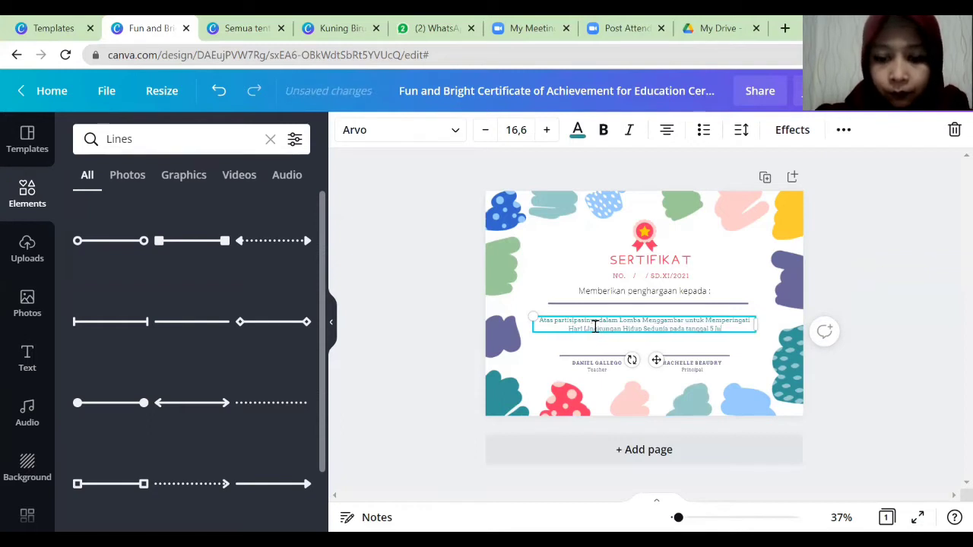
type(" 2021")
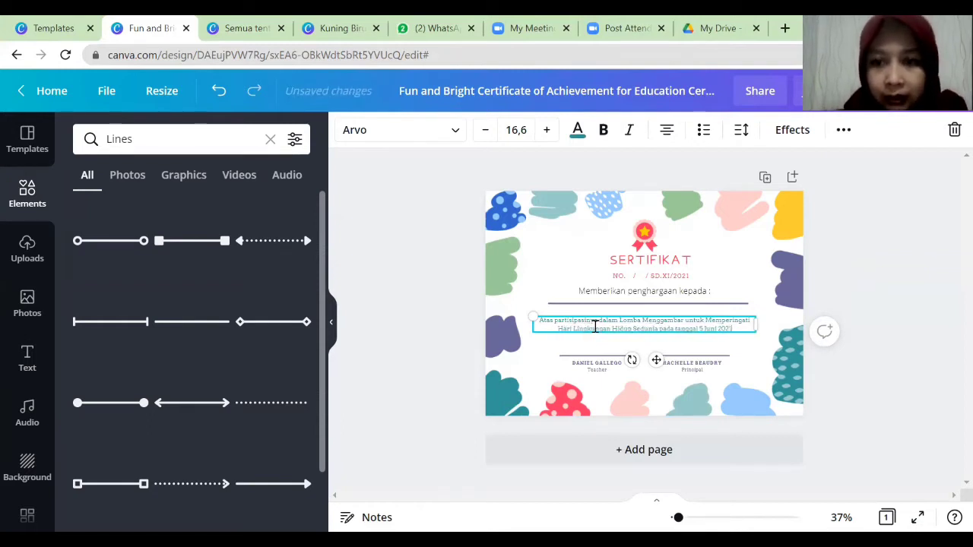
mouse_move(669, 304)
left_mouse_down()
mouse_move(671, 320)
mouse_move(673, 312)
left_mouse_up()
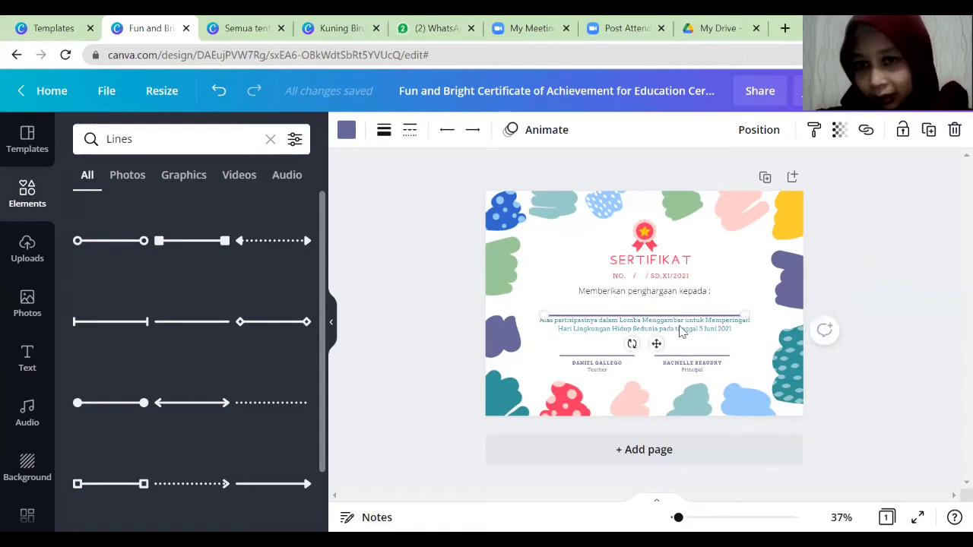
Undo the divider move and reposition the participation paragraph so the name line sits centred.
key("ctrl+z")
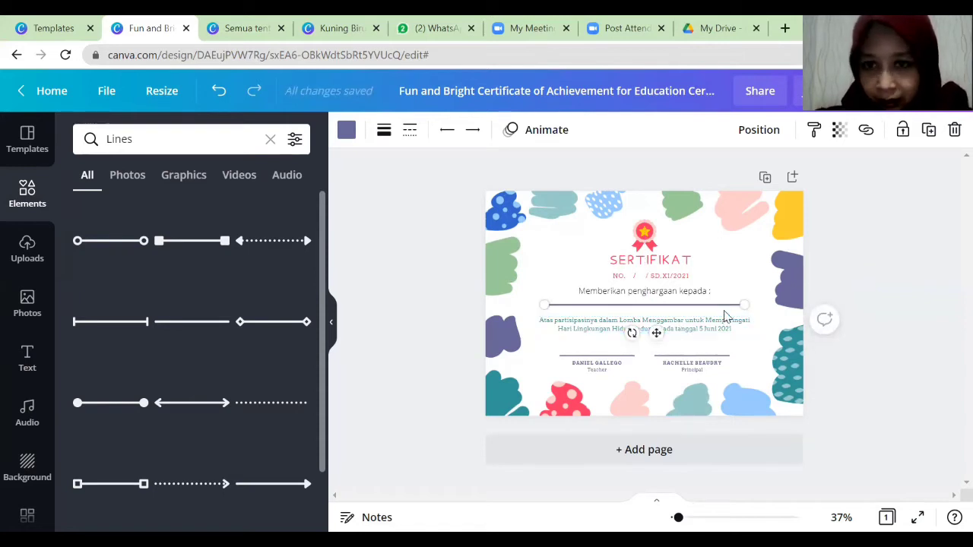
left_click(697, 331)
left_click_drag(695, 334, 688, 305)
left_click(680, 291)
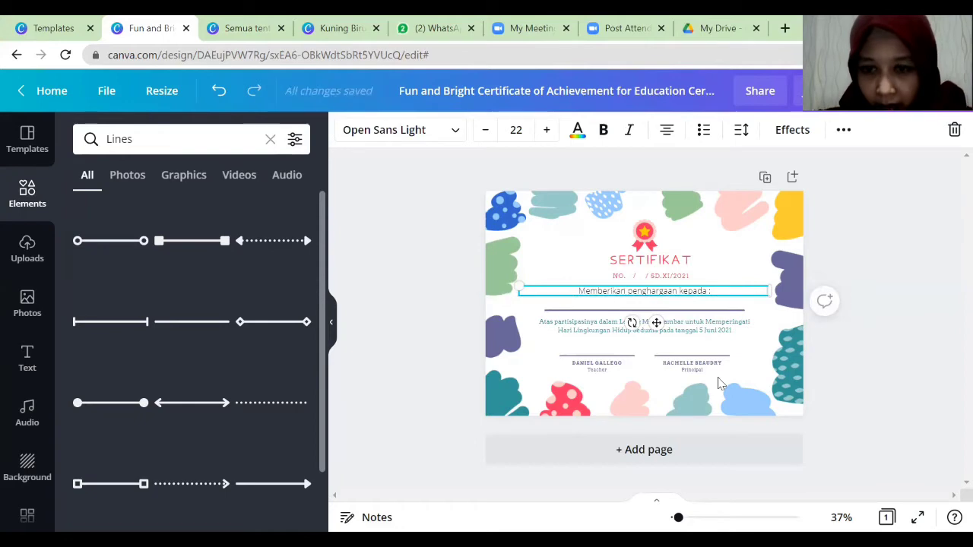
Reduce the 'Memberikan penghargaan kepada :' line to font size 18.
left_click_drag(677, 518, 702, 517)
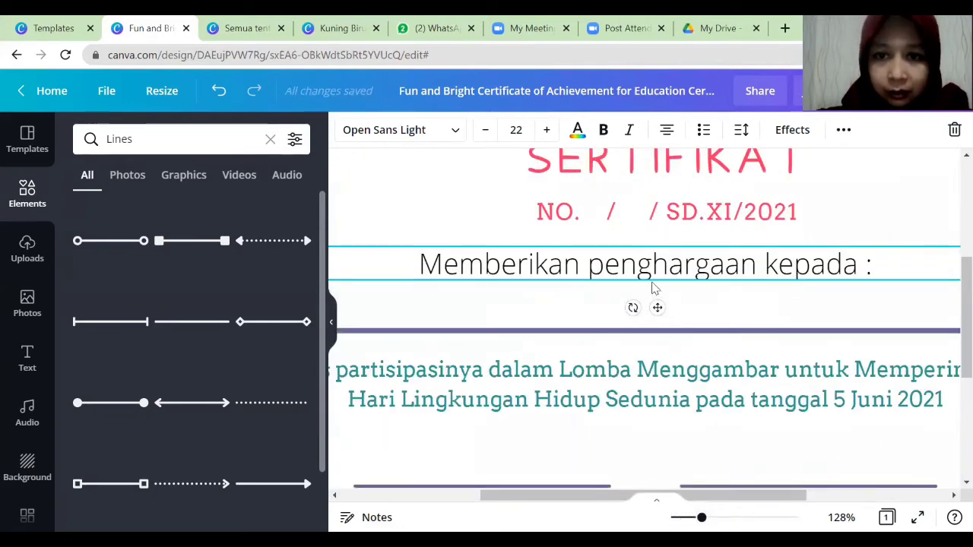
left_click(650, 273)
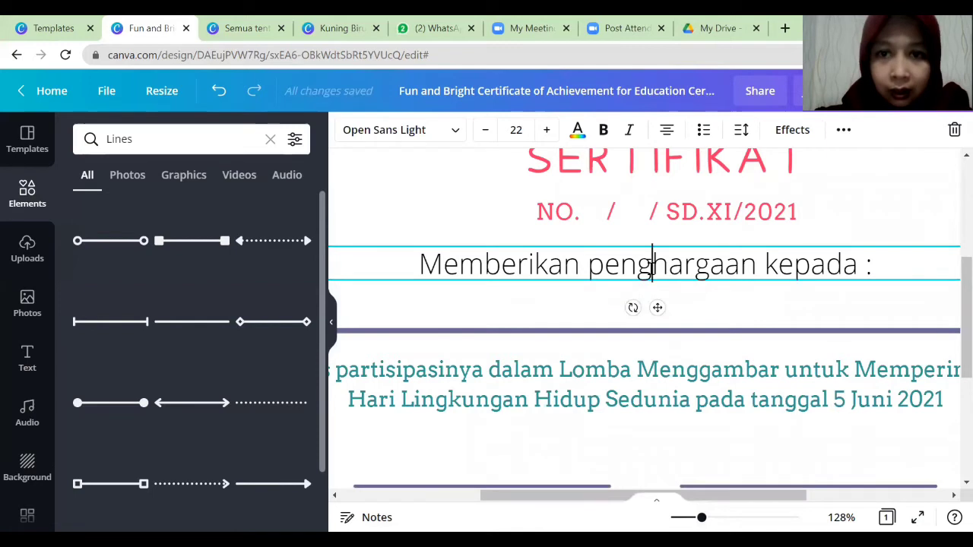
left_click(484, 131)
left_click(484, 131)
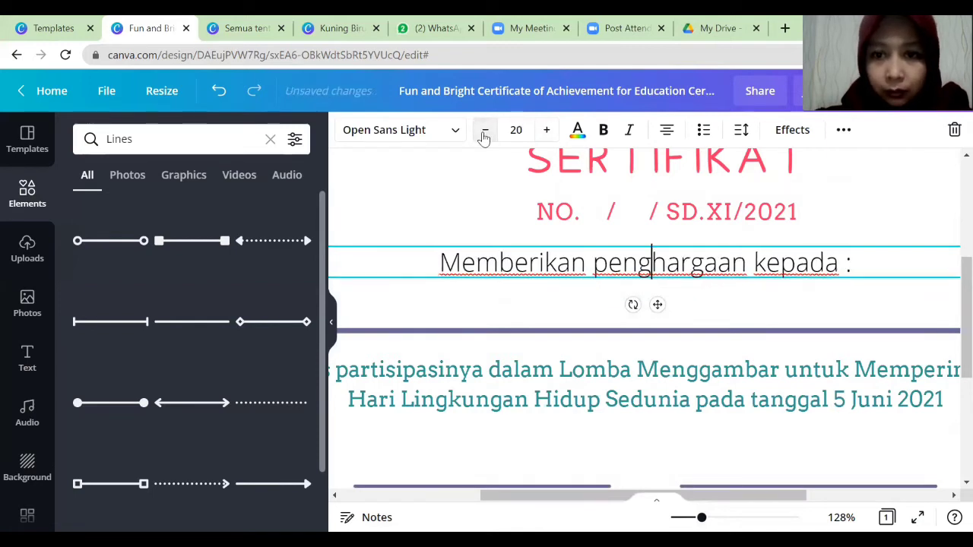
left_click_drag(439, 262, 898, 264)
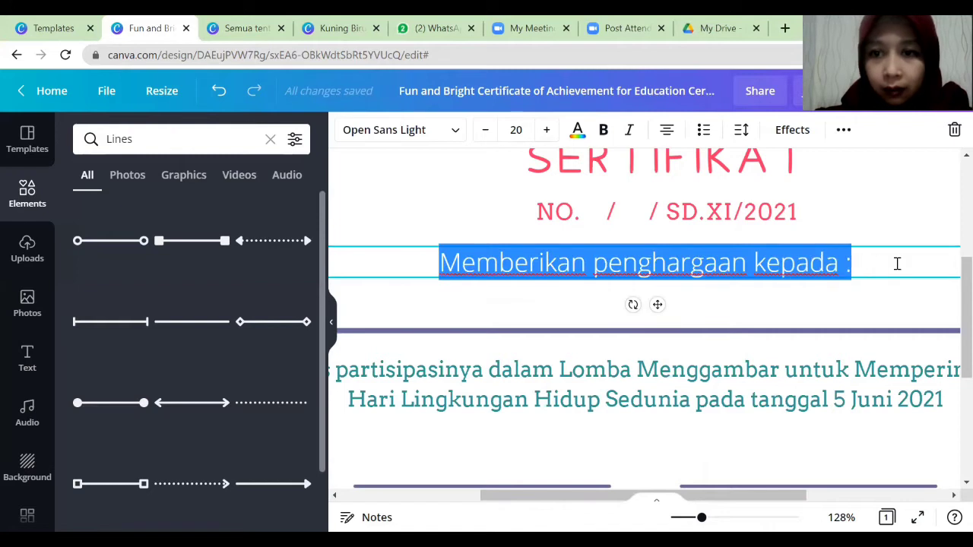
left_click(484, 131)
left_click(485, 131)
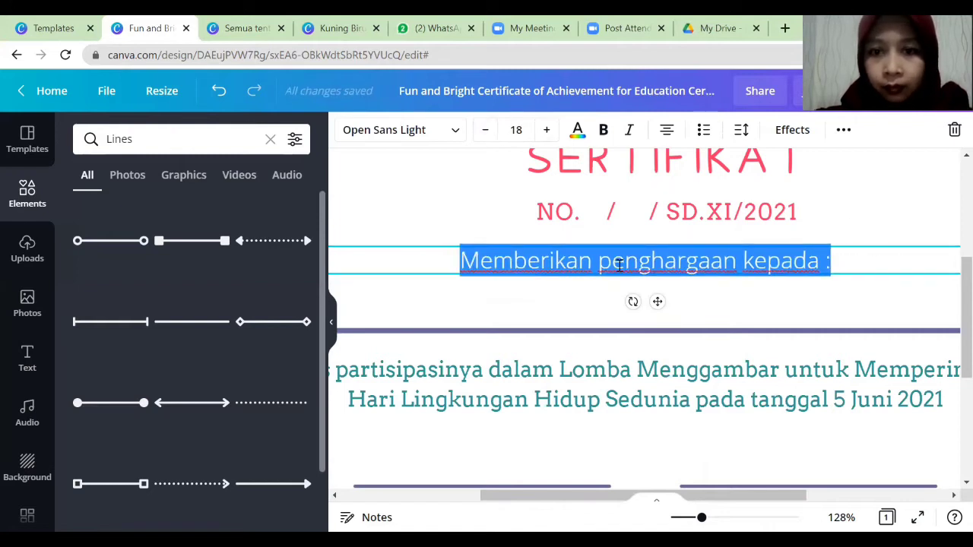
left_click(682, 387)
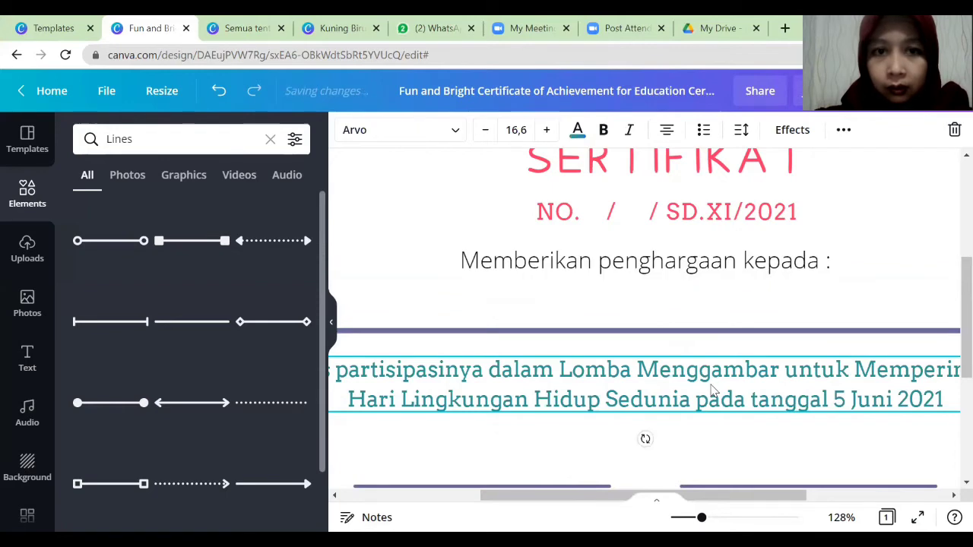
left_click(677, 272)
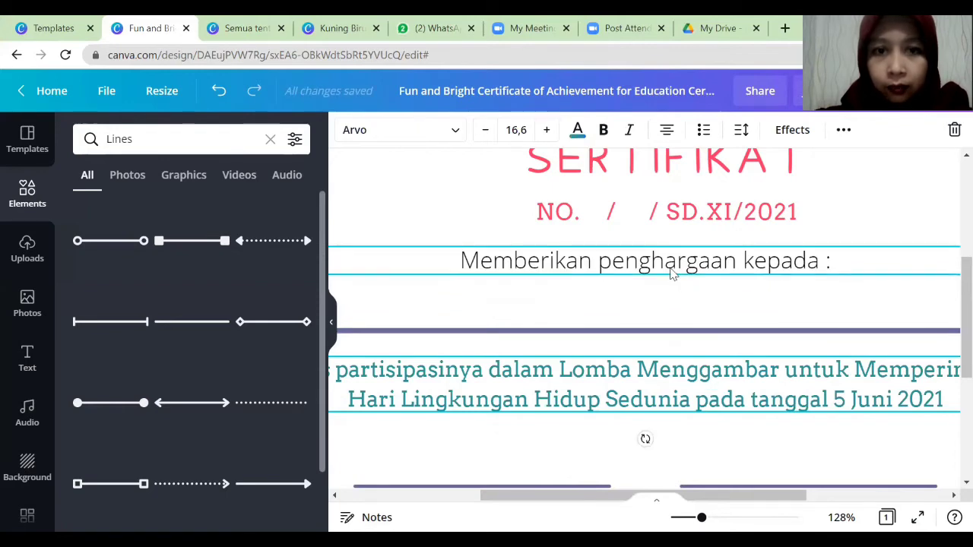
Set the 'Memberikan penghargaan kepada :' line in the Arvo font.
left_click(403, 131)
type("ar")
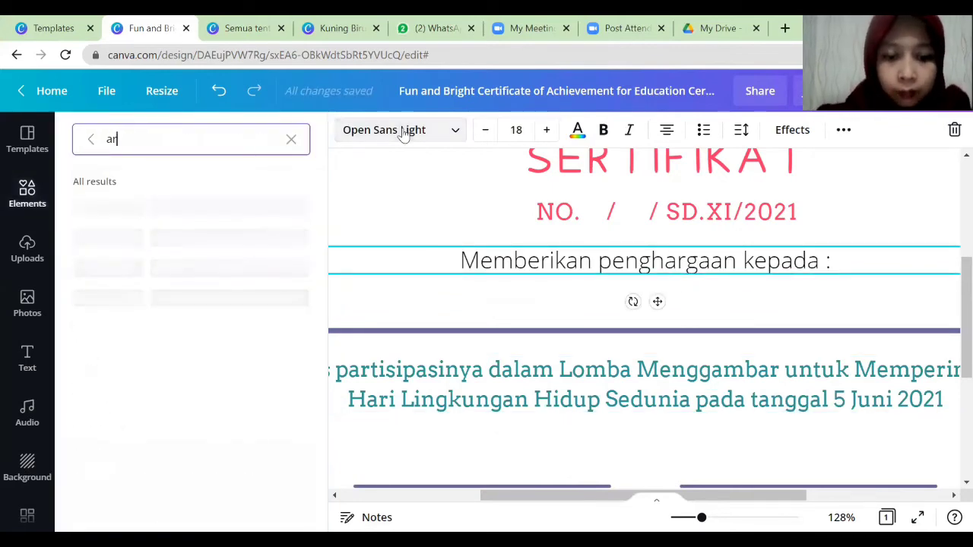
type("vo")
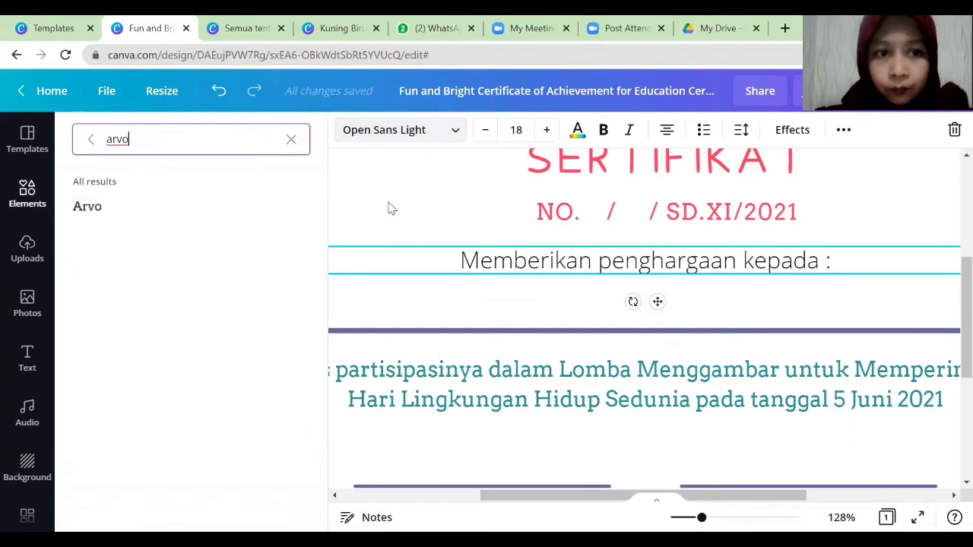
left_click(135, 218)
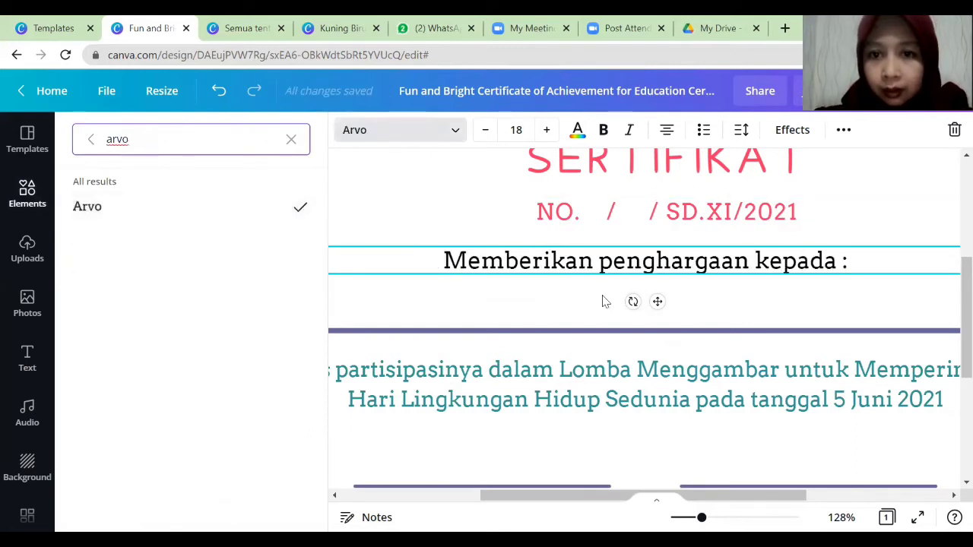
left_click(661, 391)
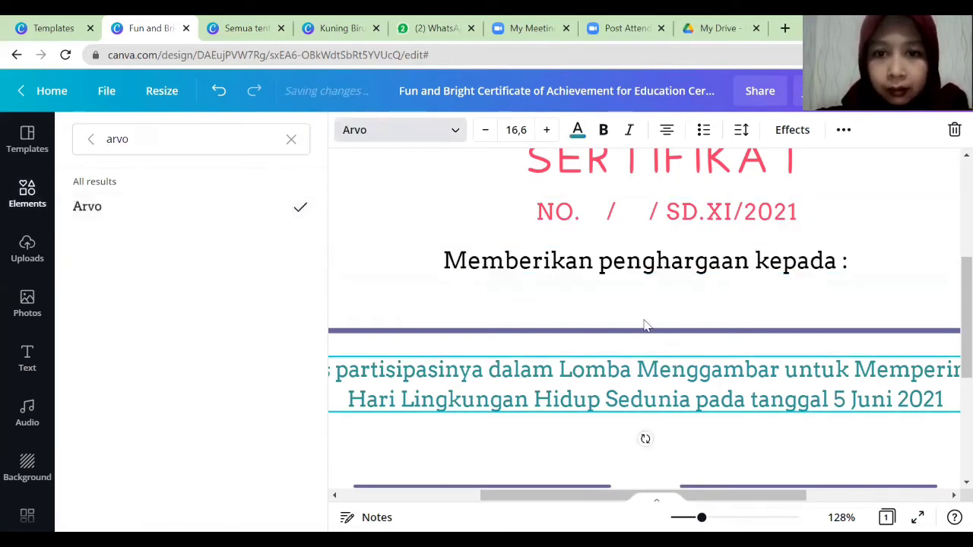
left_click(648, 258)
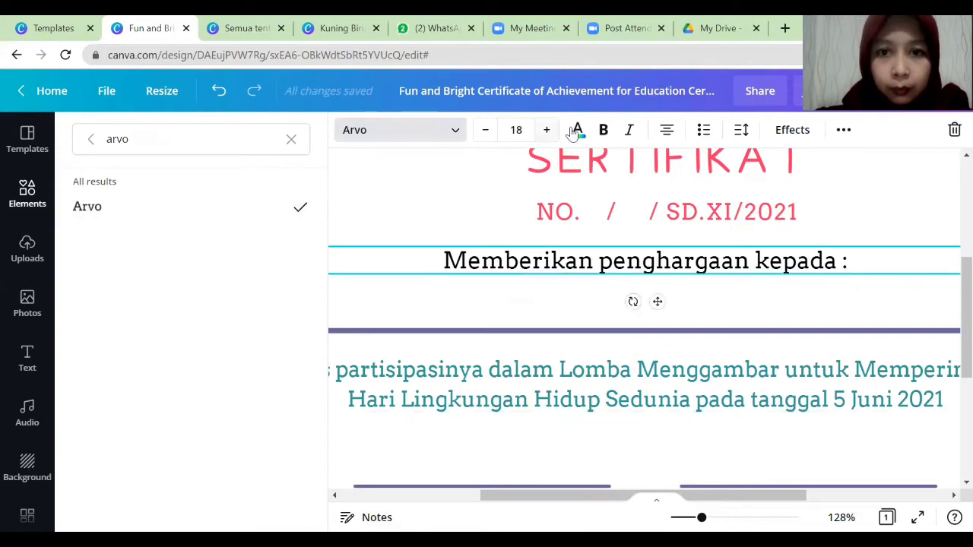
left_click(291, 140)
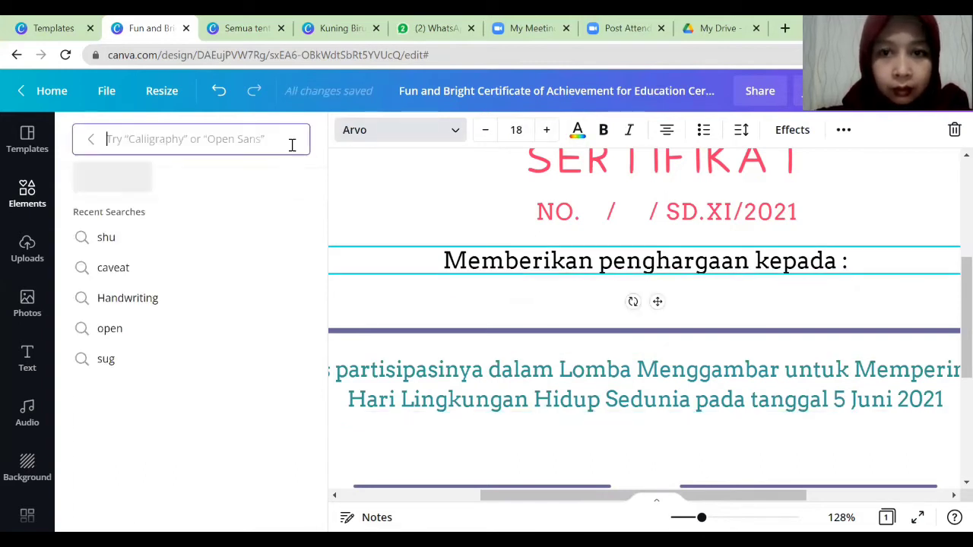
Colour the 'Memberikan penghargaan kepada :' line with the teal Document Color and zoom out to 56%.
left_click(577, 136)
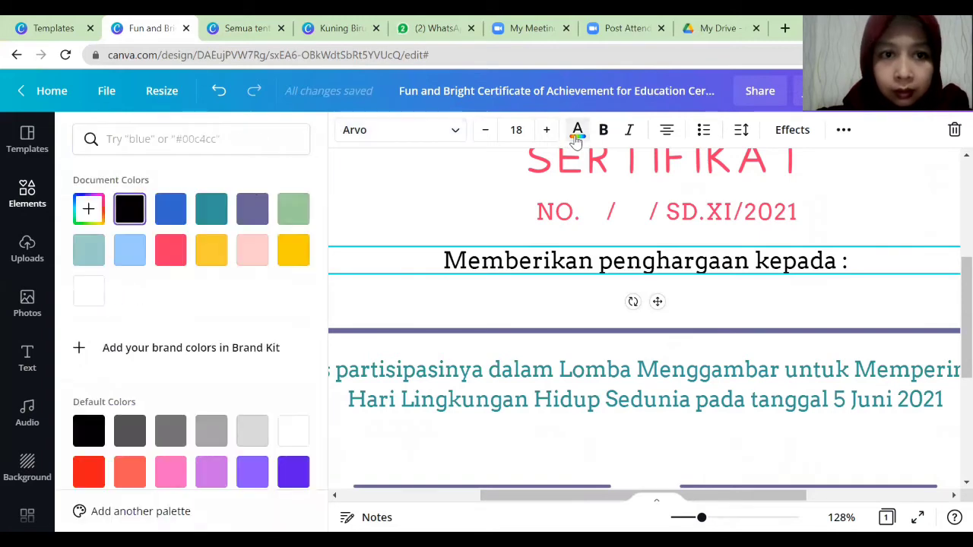
left_click(222, 211)
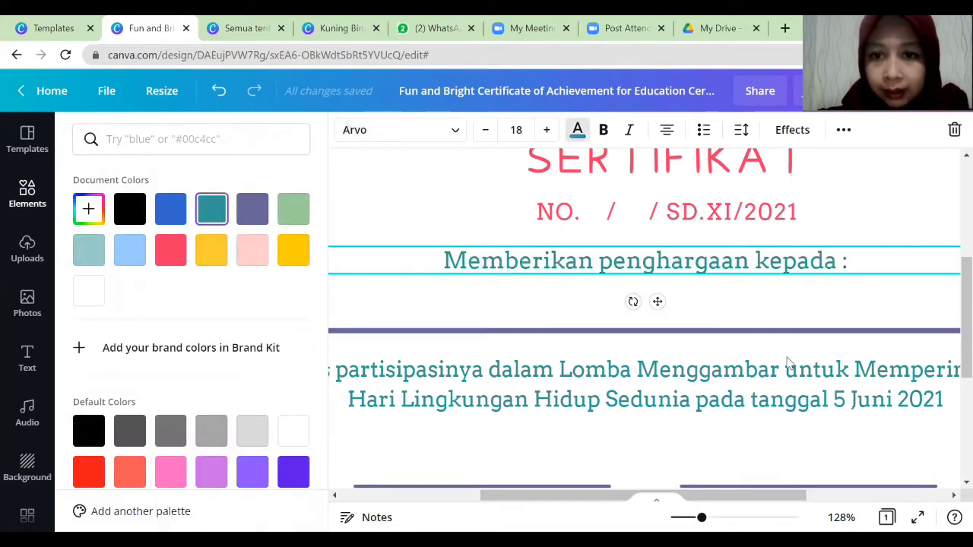
left_click(790, 363)
left_click_drag(701, 517, 682, 517)
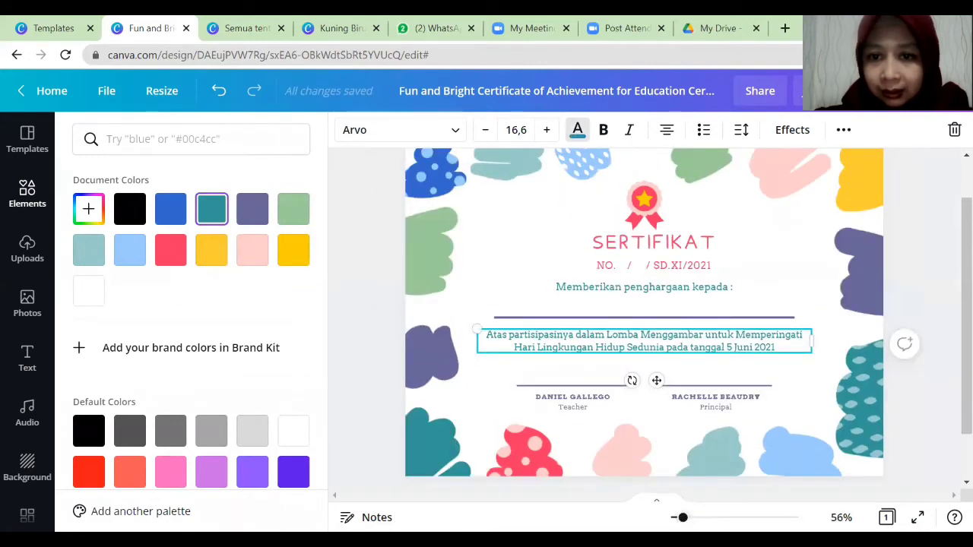
Replace the left signature placeholder with the teacher's name and degree.
left_click(581, 396)
left_click(580, 397)
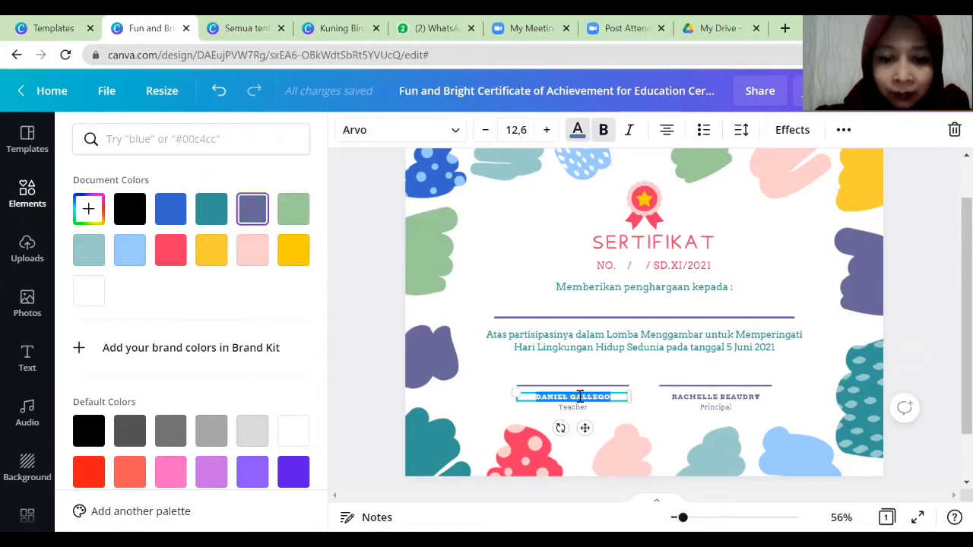
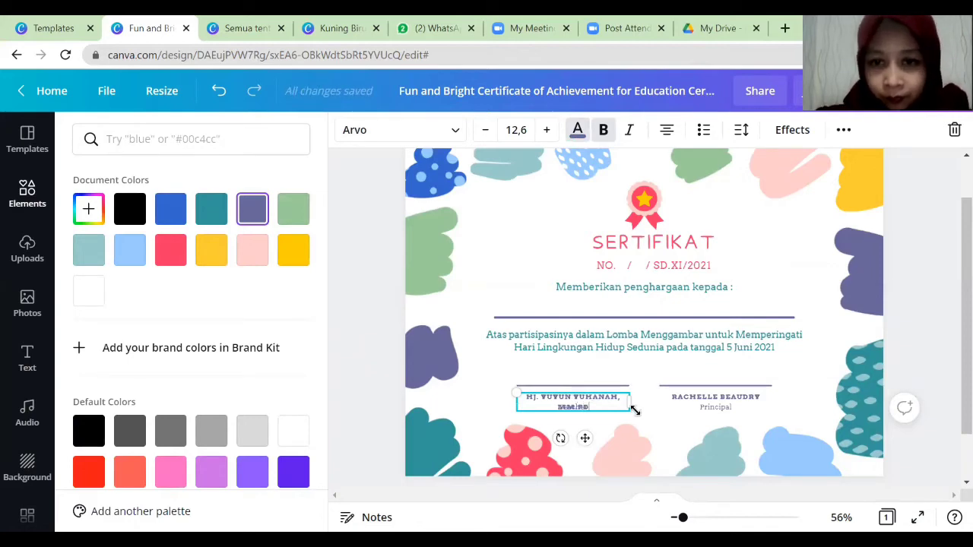
Reduce the left name to font size 13,2 and shift it down to reveal its signature line.
left_click_drag(648, 407, 657, 415)
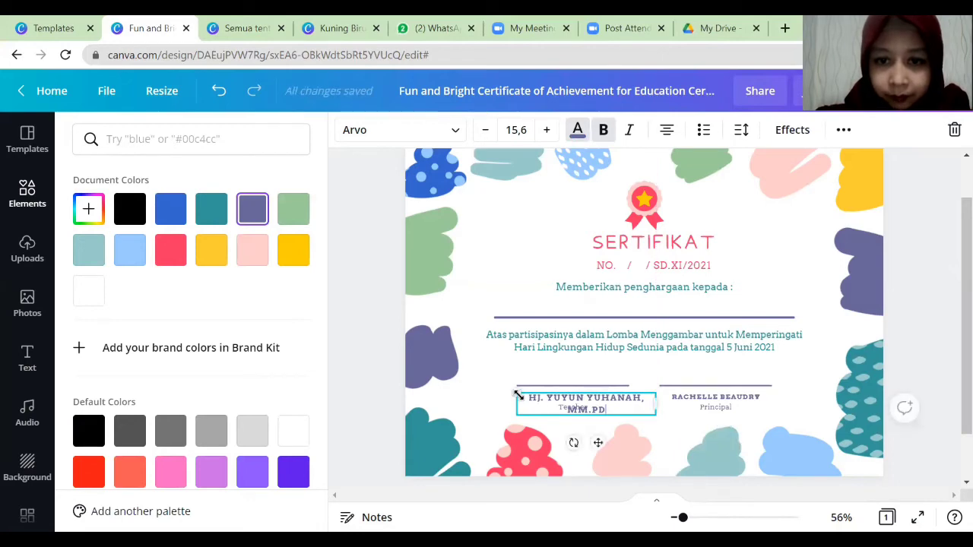
mouse_move(518, 395)
left_mouse_down()
mouse_move(467, 386)
mouse_move(598, 405)
left_mouse_up()
left_click(612, 415)
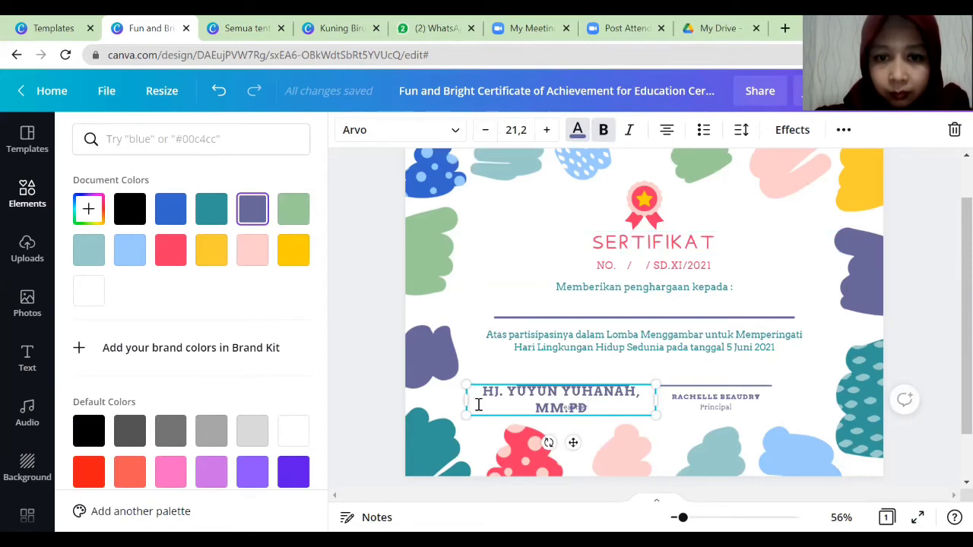
left_click_drag(483, 399, 593, 417)
left_click(591, 365)
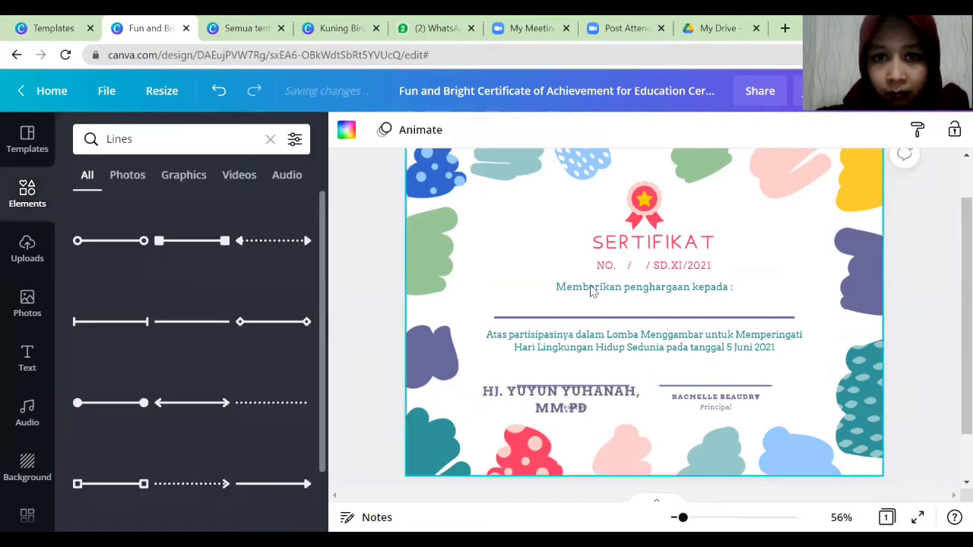
left_click(532, 399)
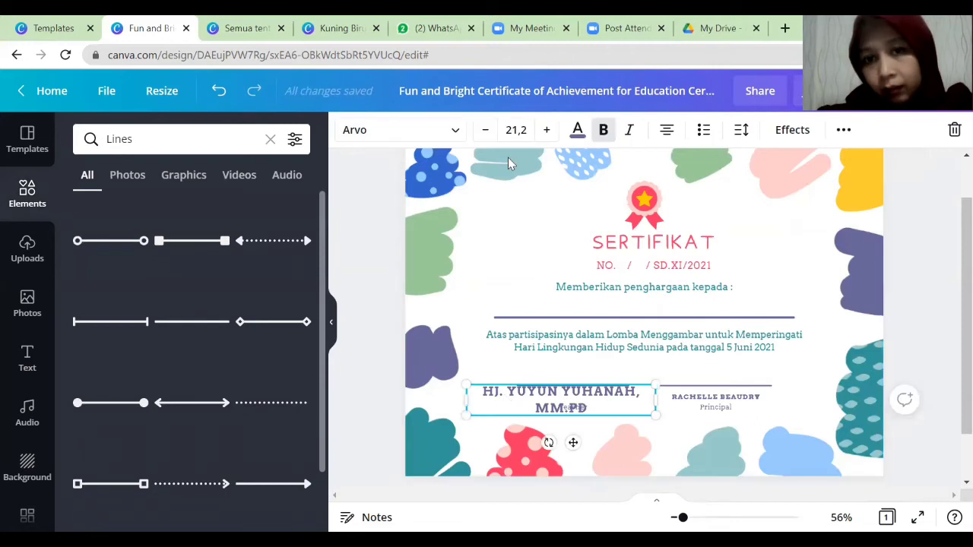
left_click(486, 134)
left_click(486, 134)
left_click(486, 134)
left_click(486, 134)
left_click(486, 134)
left_click(486, 134)
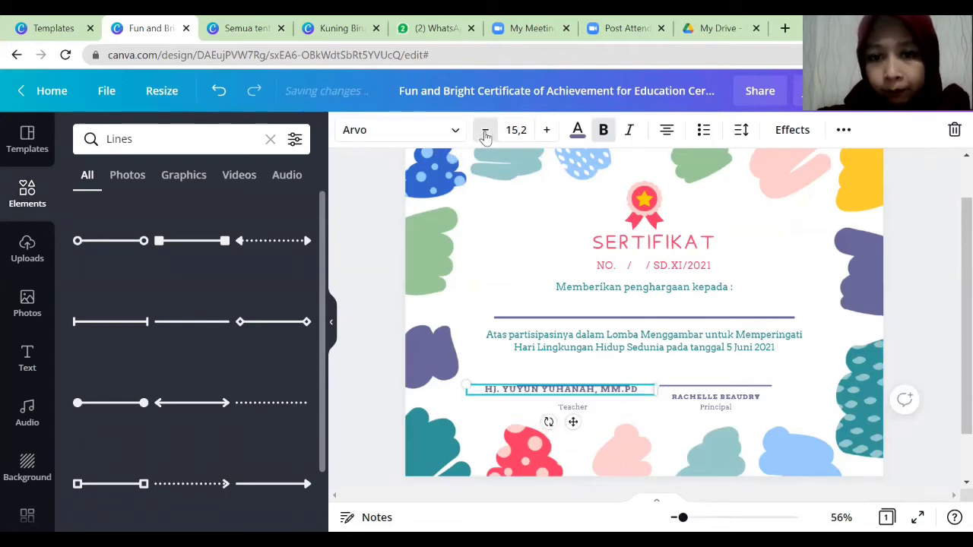
left_click(486, 135)
left_click(486, 135)
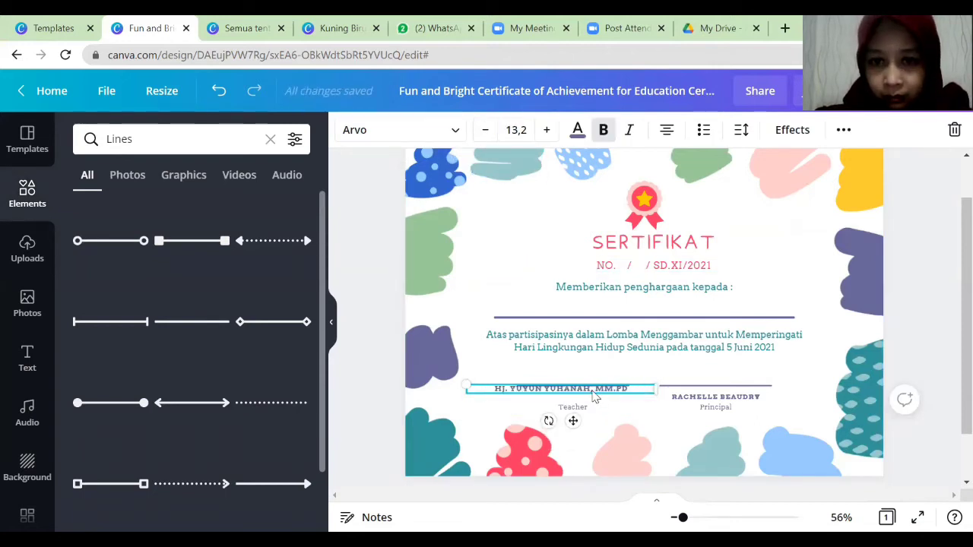
left_click_drag(595, 397, 597, 404)
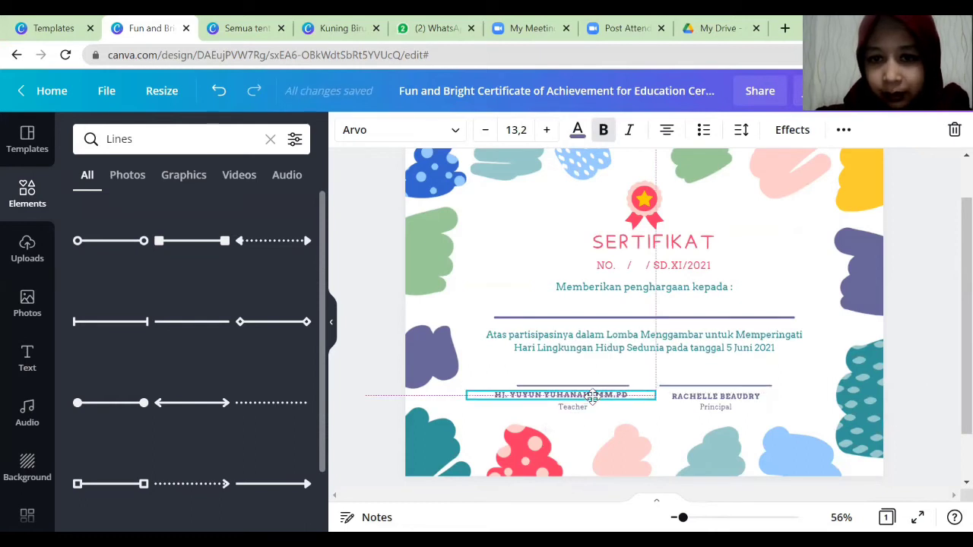
Replace the right signatory's placeholder name with the committee chair's full name.
left_click(697, 396)
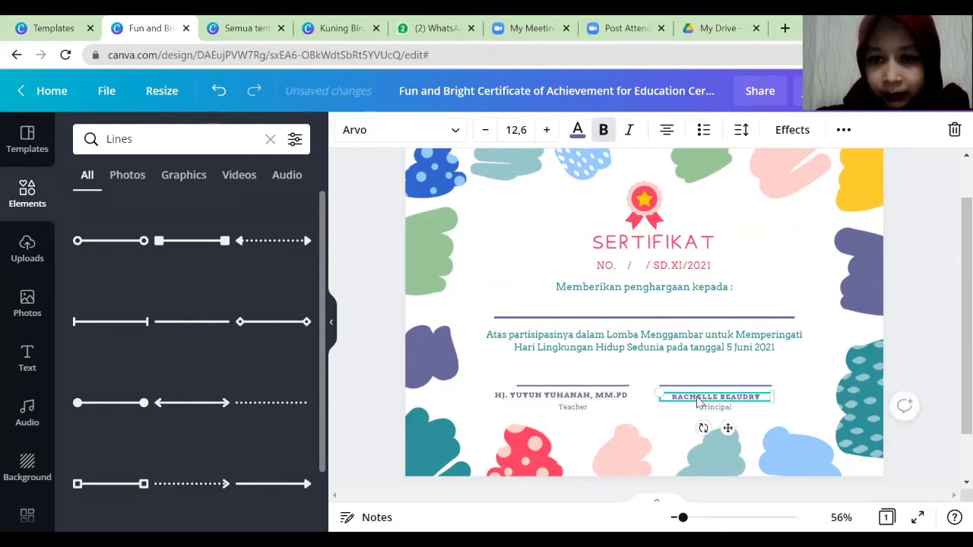
left_click(697, 396)
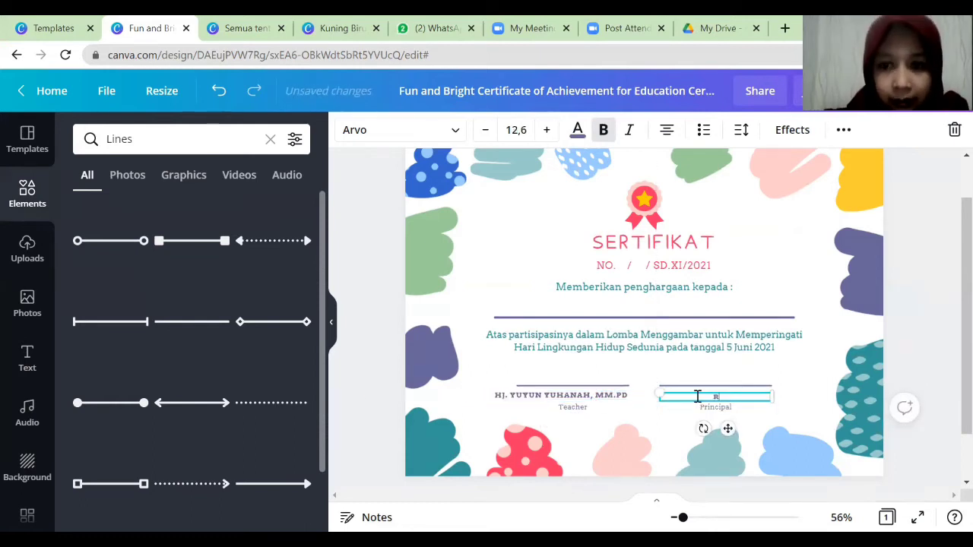
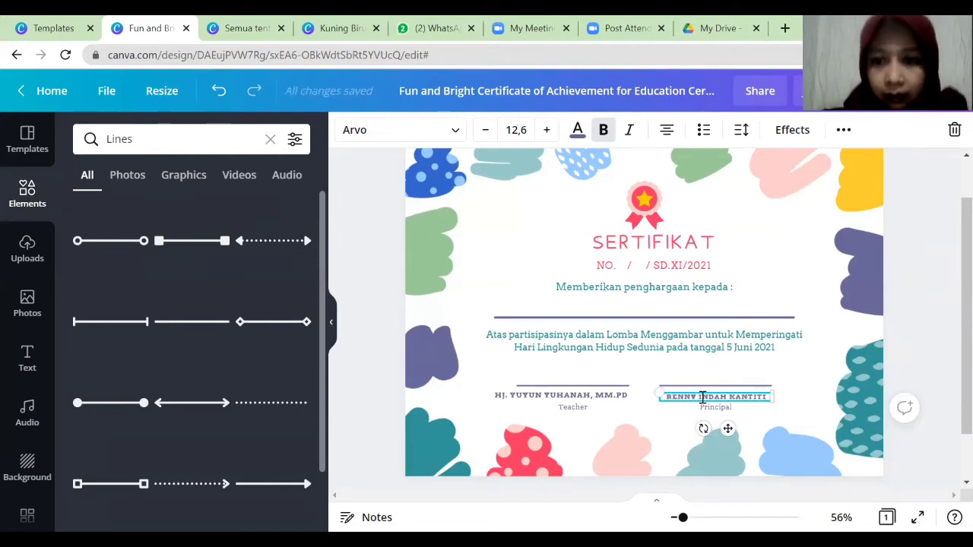
Retitle 'Teacher' as 'Kepala Sekolah' and 'Principal' as 'Ketua Panitia'.
double_click(575, 408)
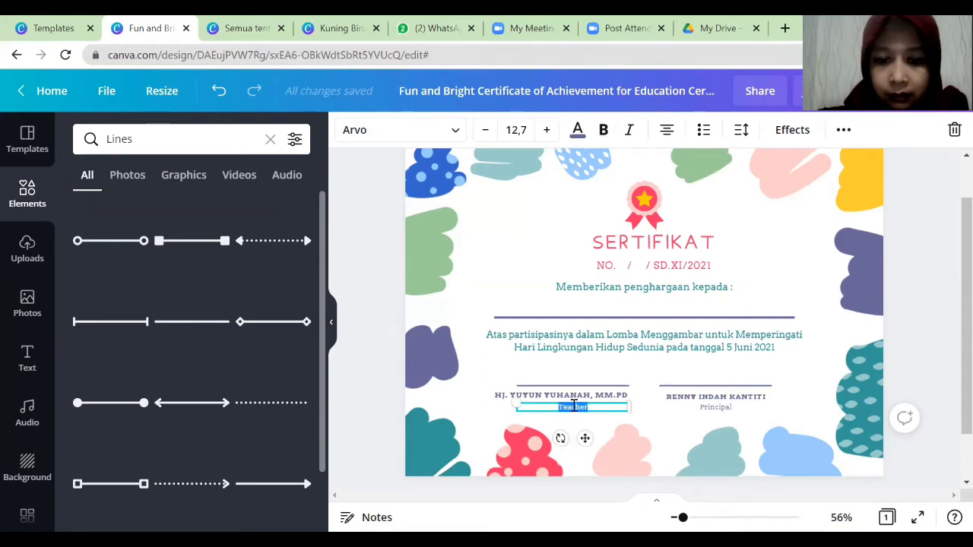
type("KEPA")
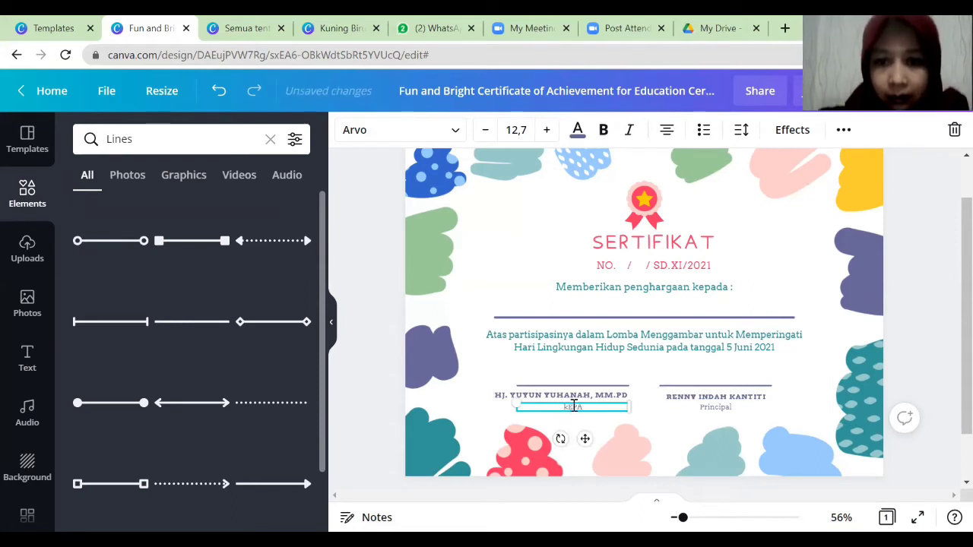
key("BackSpace")
key("BackSpace")
key("BackSpace")
key("BackSpace")
type("Kepa")
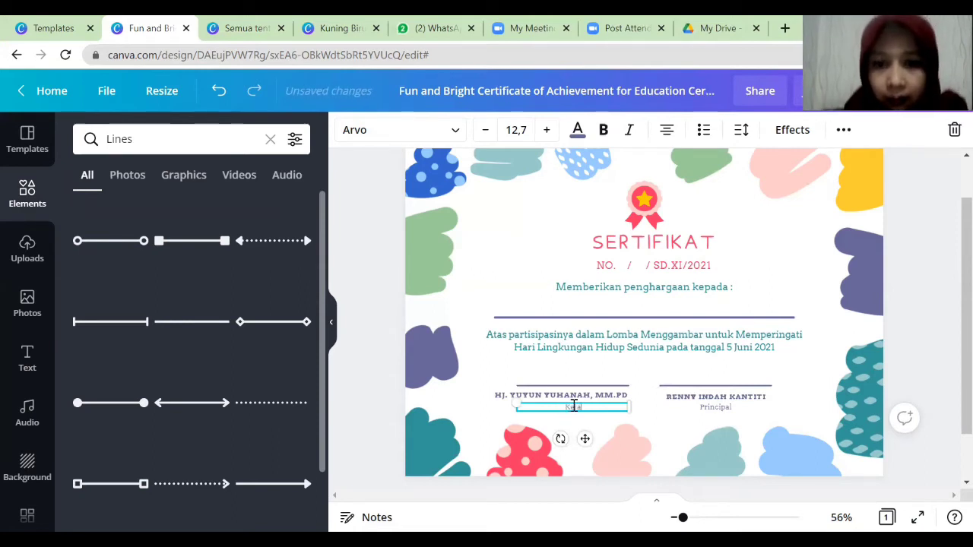
type("la Se")
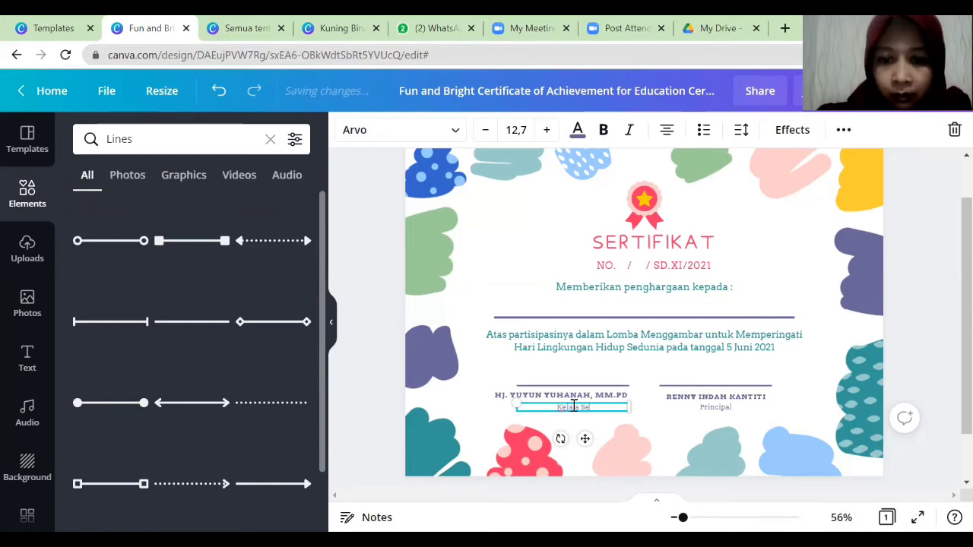
type("kolah")
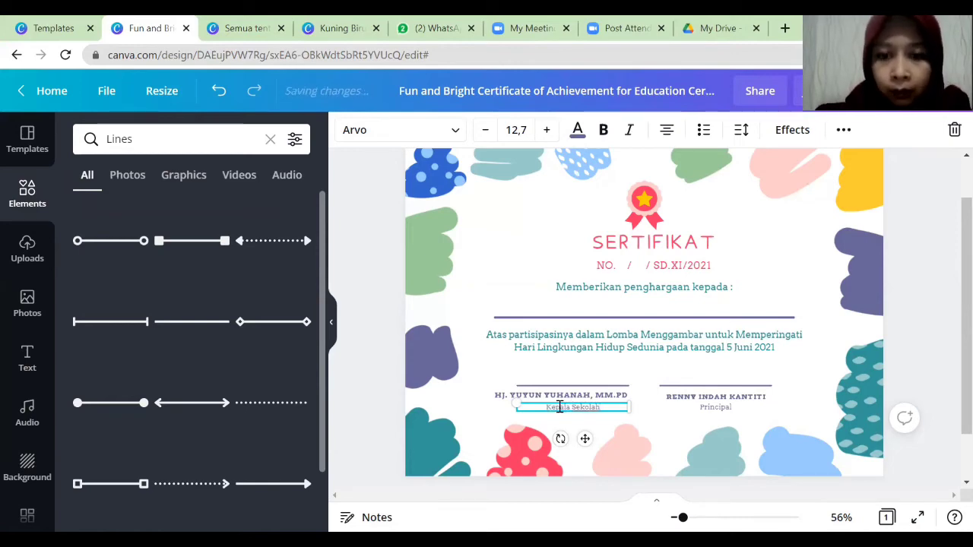
double_click(708, 409)
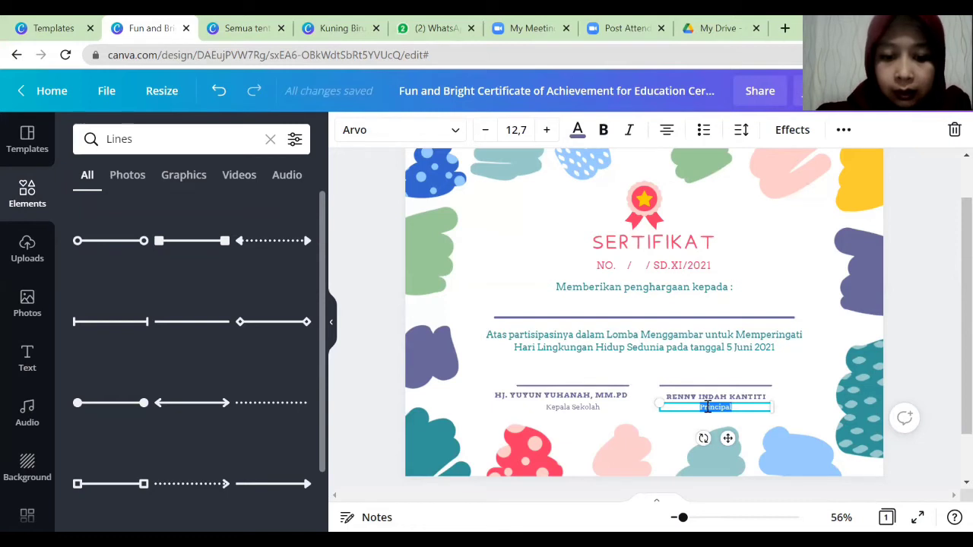
type("Ketua")
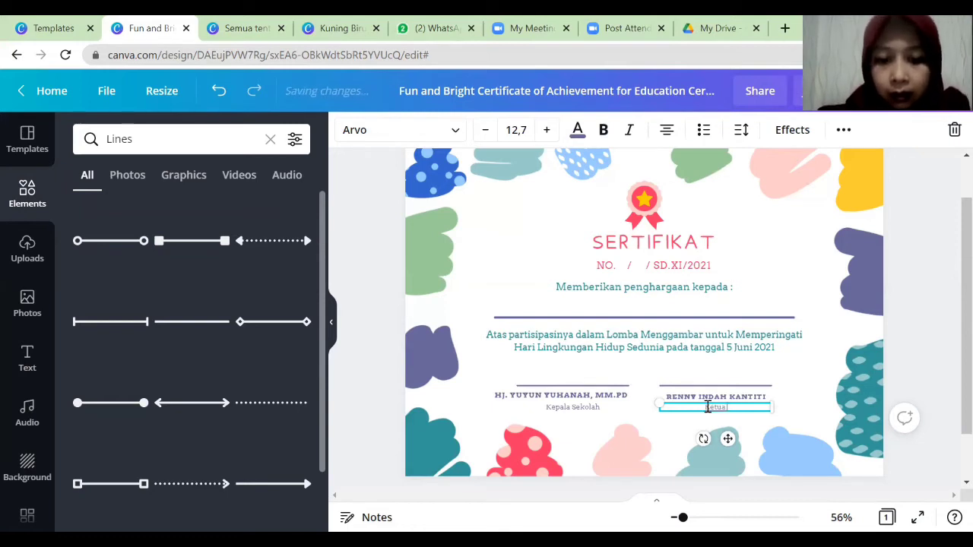
type(" Hani")
type("tia")
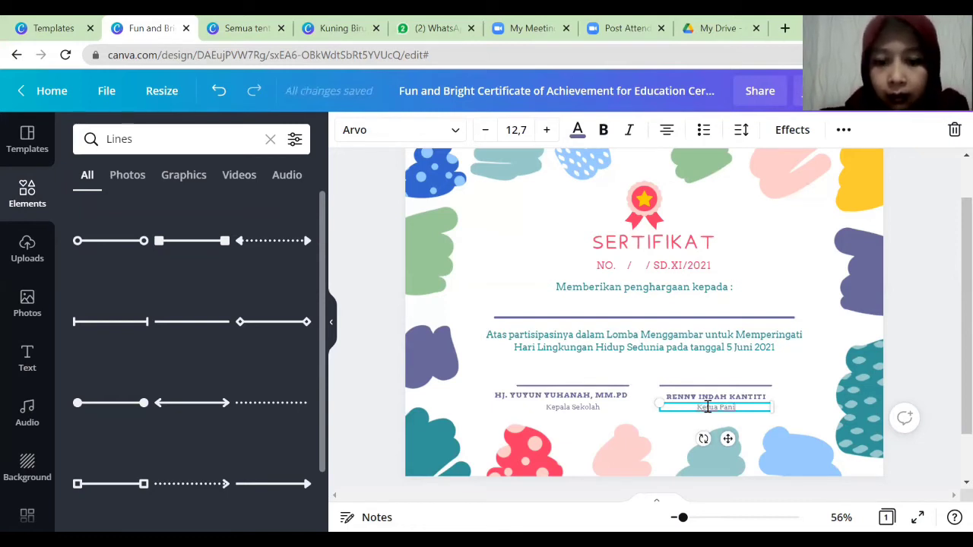
Move the Kepala Sekolah and Ketua Panitia titles above their signature lines.
left_click(580, 408)
left_click_drag(579, 408, 580, 362)
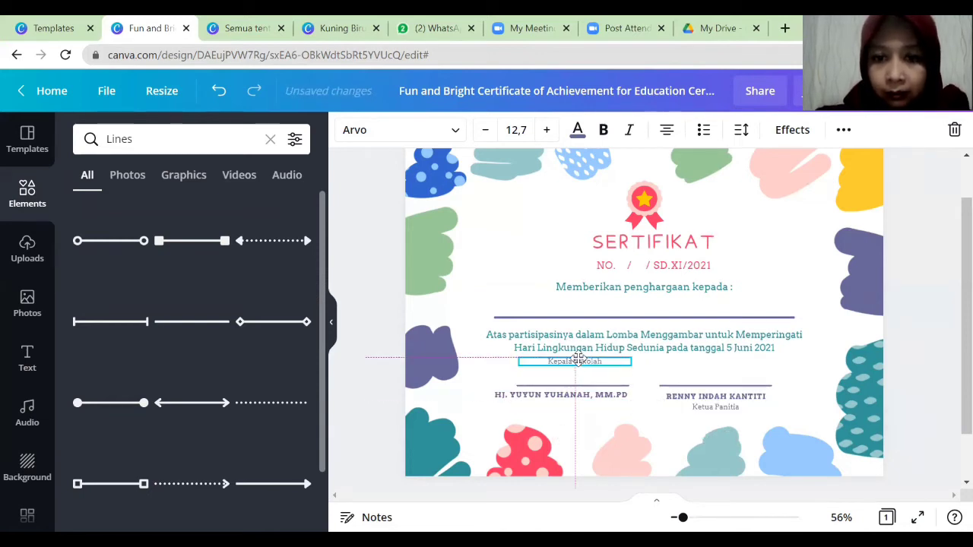
left_click(706, 409)
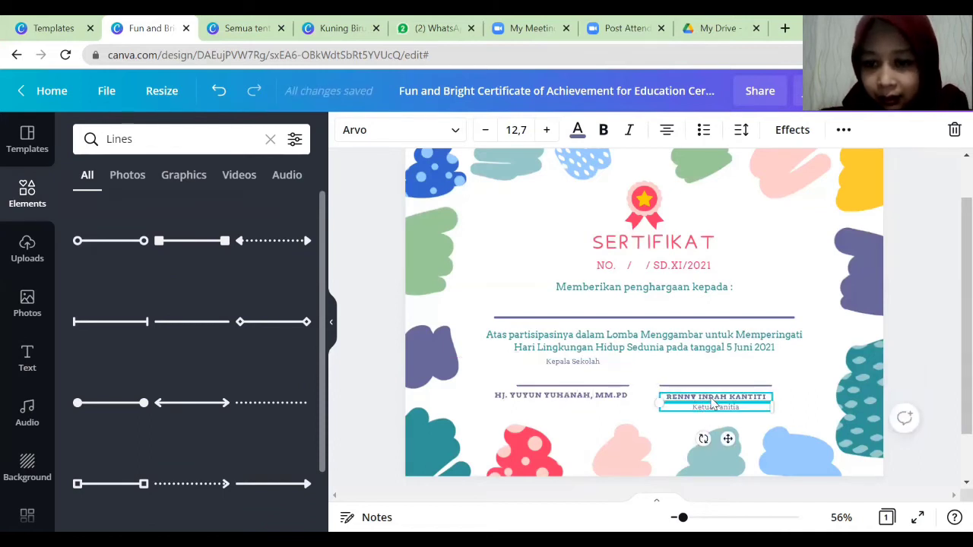
mouse_move(714, 414)
left_mouse_down()
mouse_move(707, 359)
mouse_move(710, 384)
mouse_move(726, 391)
left_mouse_up()
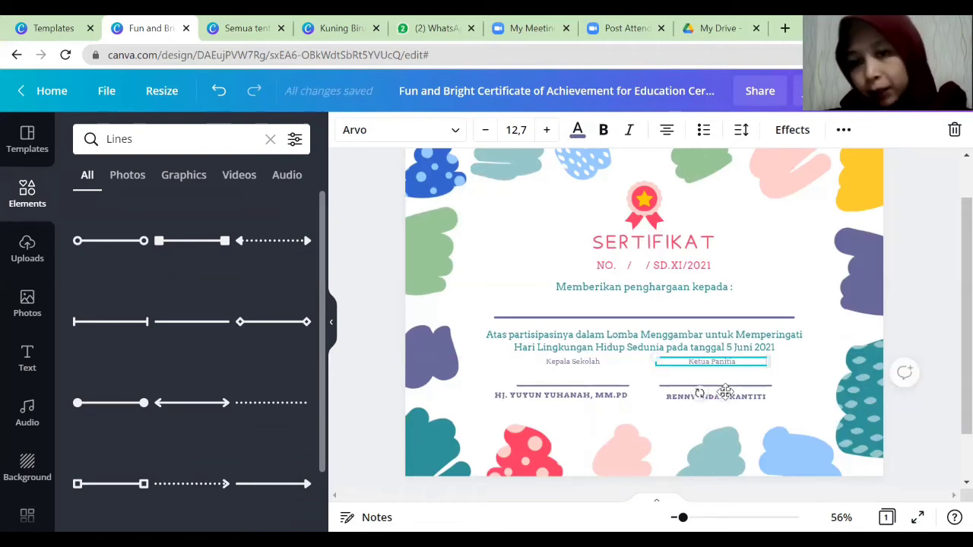
Align both names below their signature lines and hide the elements panel.
left_click(568, 397)
mouse_move(569, 397)
left_mouse_down()
mouse_move(583, 394)
mouse_move(579, 404)
mouse_move(579, 389)
mouse_move(577, 397)
left_mouse_up()
left_click_drag(577, 398, 578, 399)
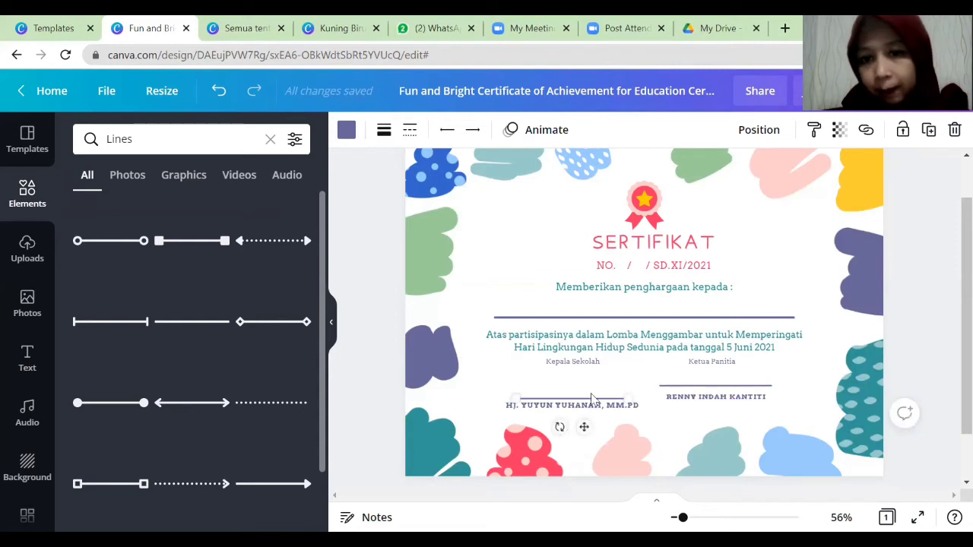
mouse_move(687, 402)
left_mouse_down()
mouse_move(685, 411)
mouse_move(692, 398)
left_mouse_up()
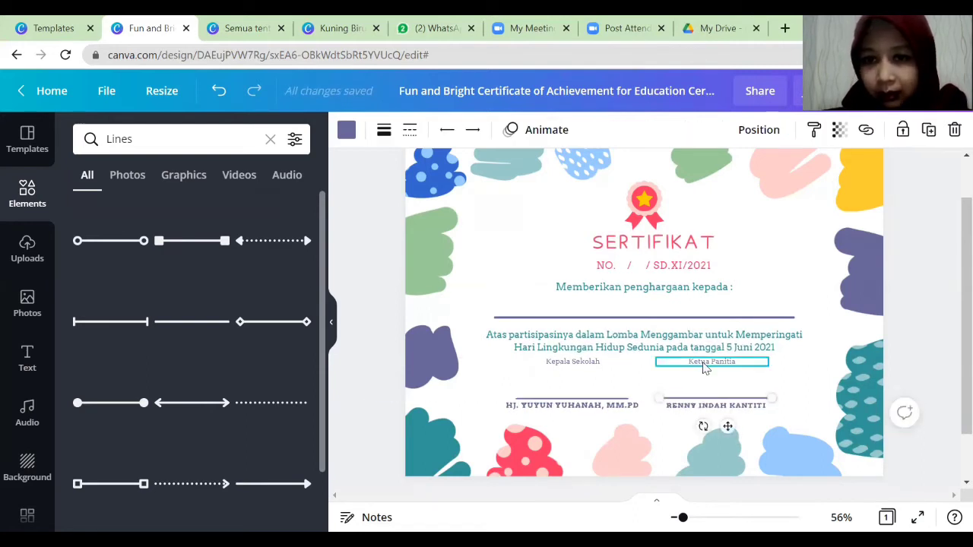
left_click(705, 368)
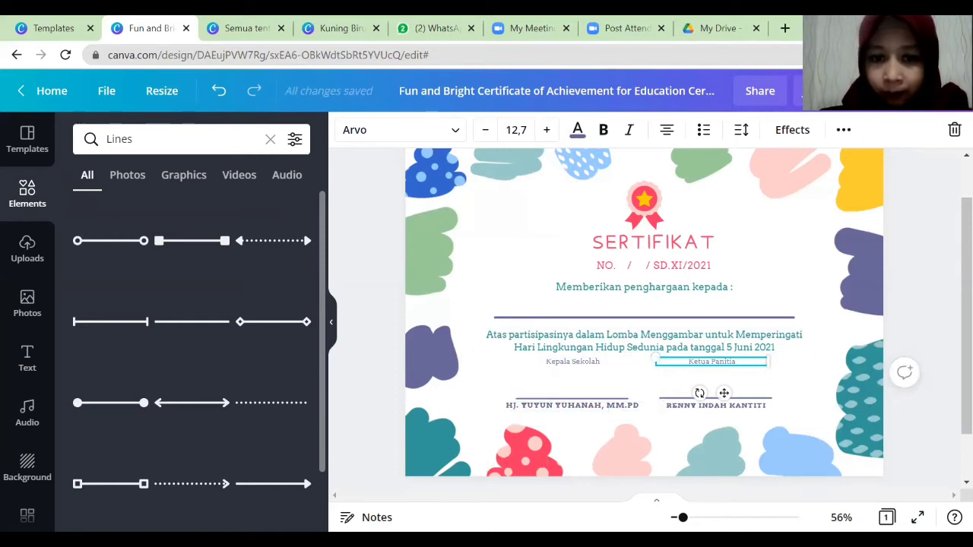
left_click(873, 261)
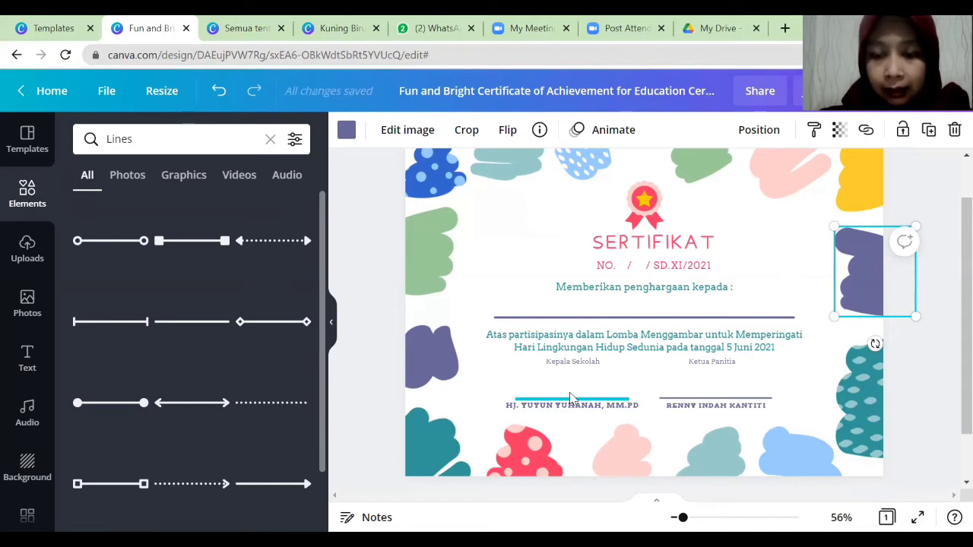
left_click(331, 327)
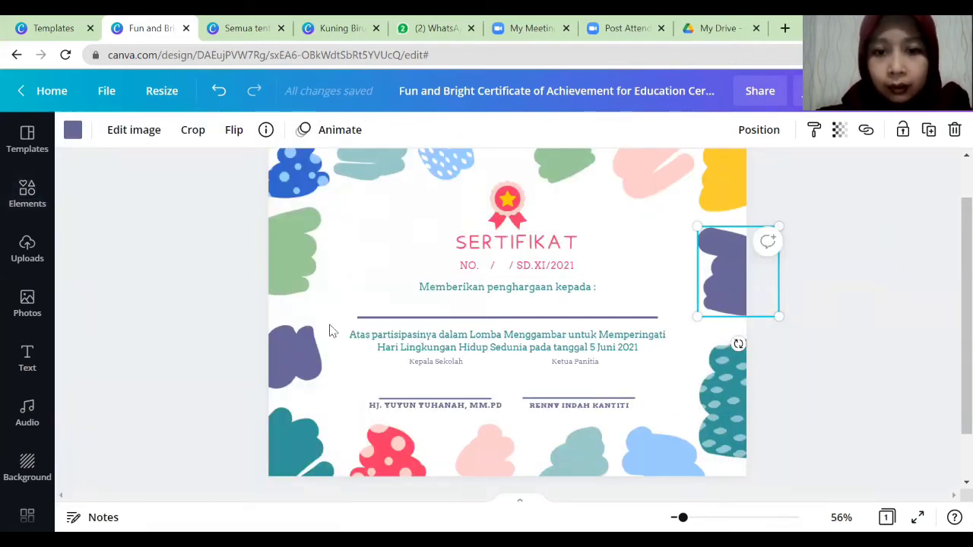
Add the first uploaded signature, shrink it, and place it on the Kepala Sekolah line.
left_click(28, 247)
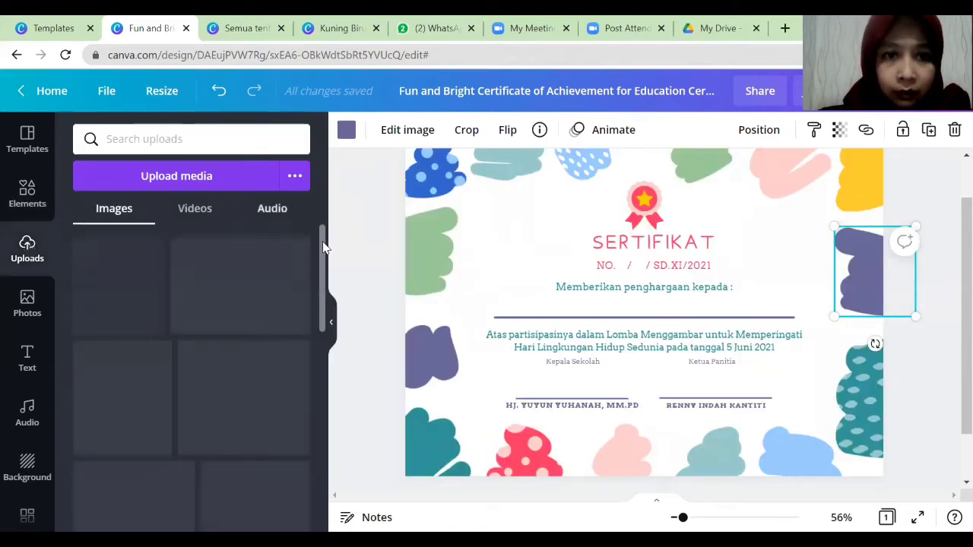
mouse_move(324, 245)
left_mouse_down()
mouse_move(322, 482)
mouse_move(323, 384)
mouse_move(329, 442)
mouse_move(329, 425)
left_mouse_up()
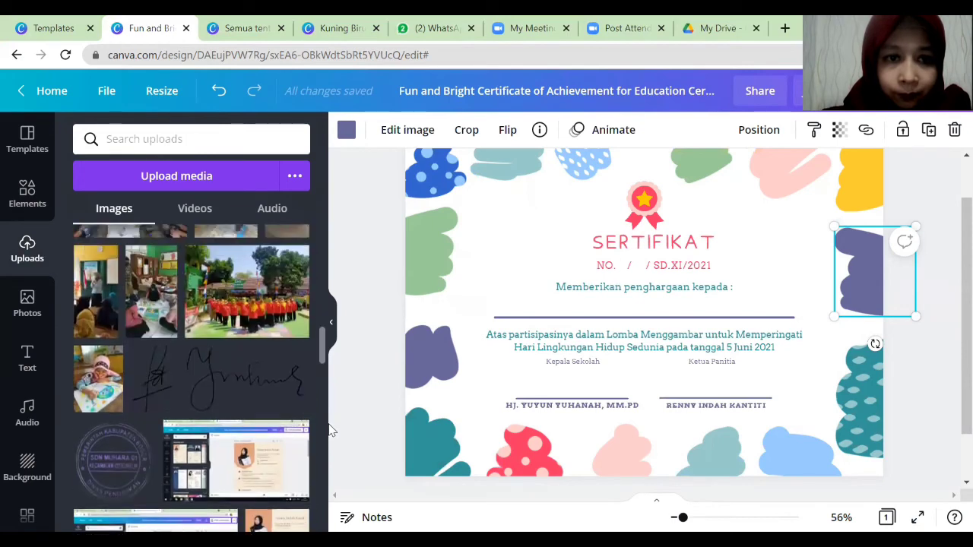
left_click(266, 387)
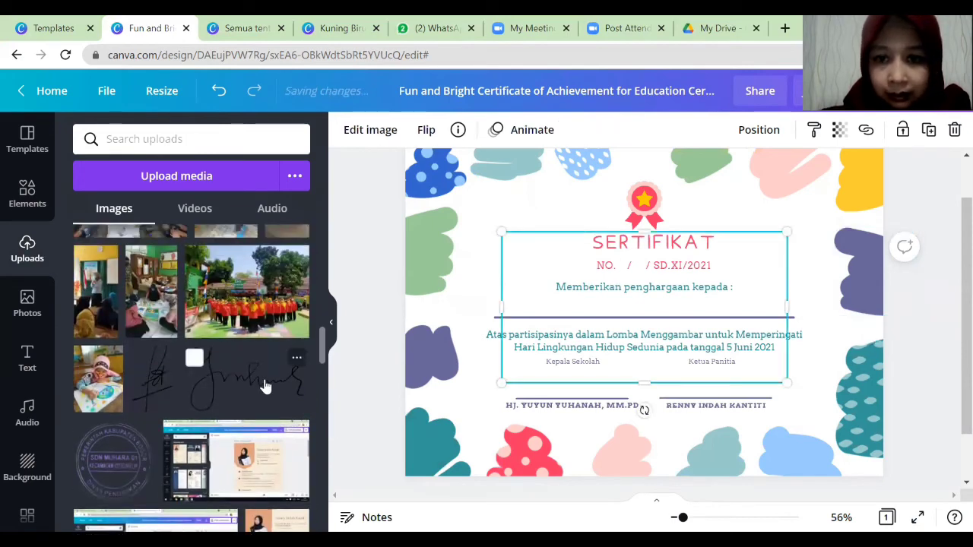
left_click_drag(786, 386, 624, 295)
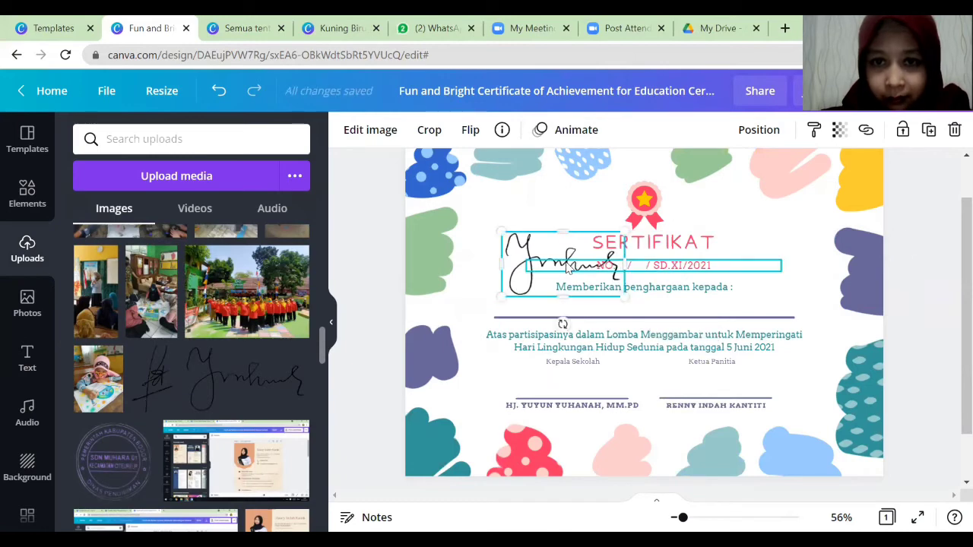
left_click(533, 266)
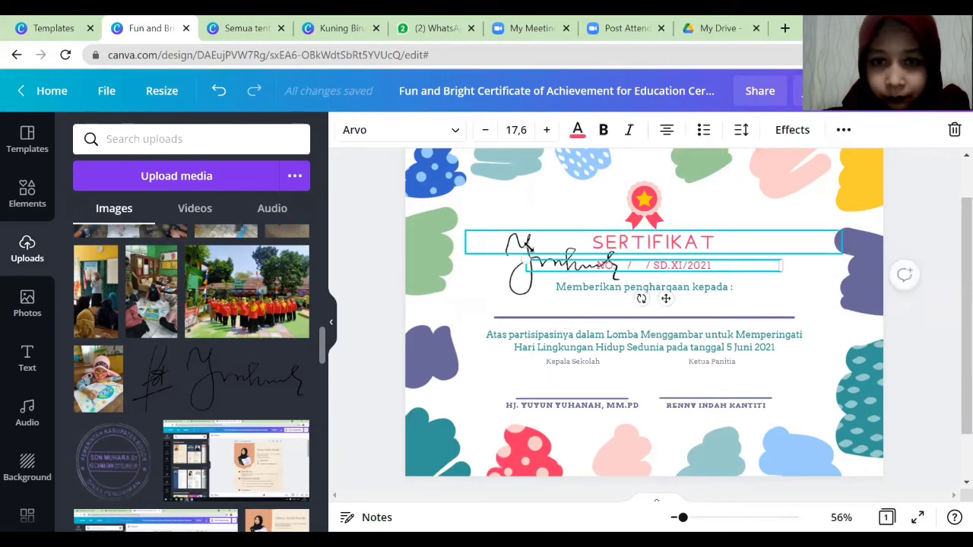
left_click(523, 293)
left_click(527, 241)
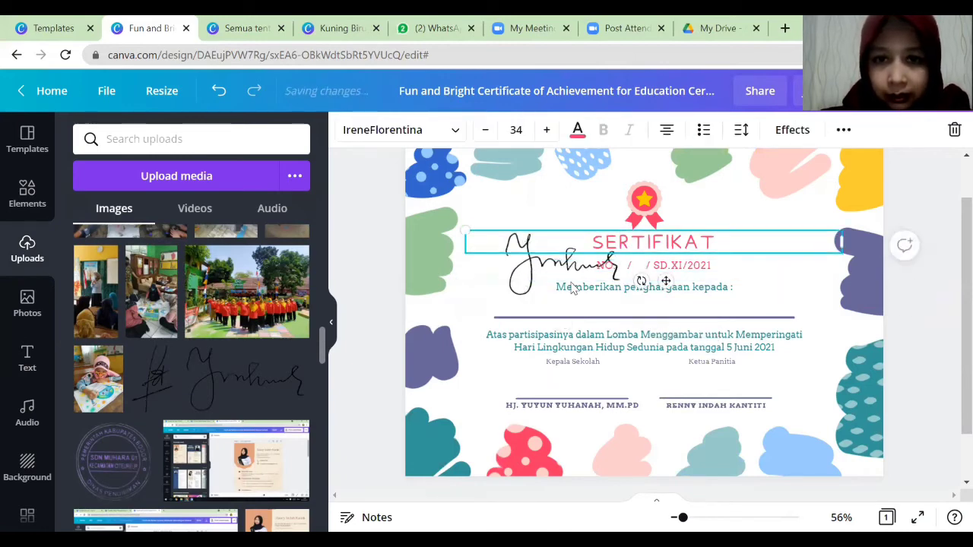
left_click(522, 278)
mouse_move(522, 278)
left_mouse_down()
mouse_move(529, 392)
mouse_move(545, 411)
mouse_move(538, 380)
mouse_move(519, 378)
mouse_move(520, 362)
mouse_move(525, 368)
left_mouse_up()
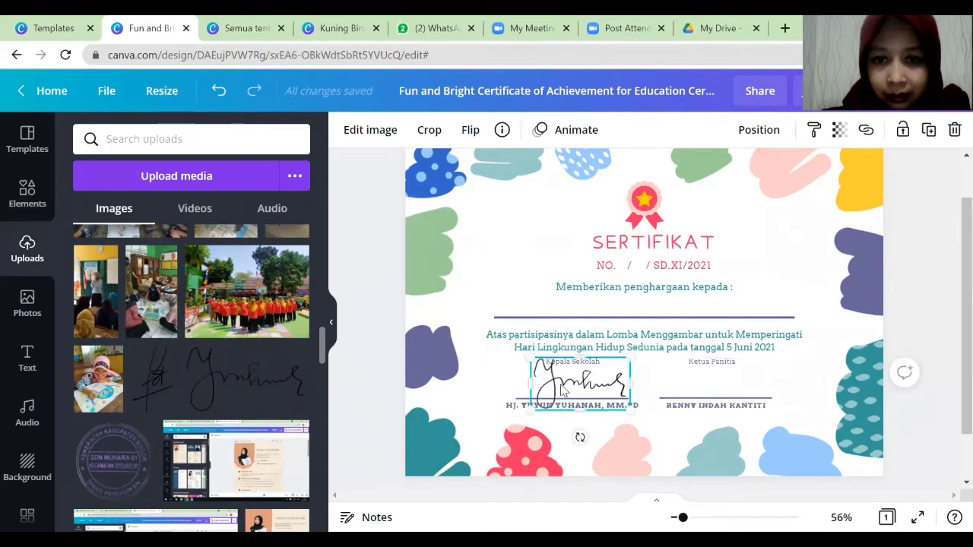
mouse_move(567, 391)
left_mouse_down()
mouse_move(533, 390)
mouse_move(561, 393)
left_mouse_up()
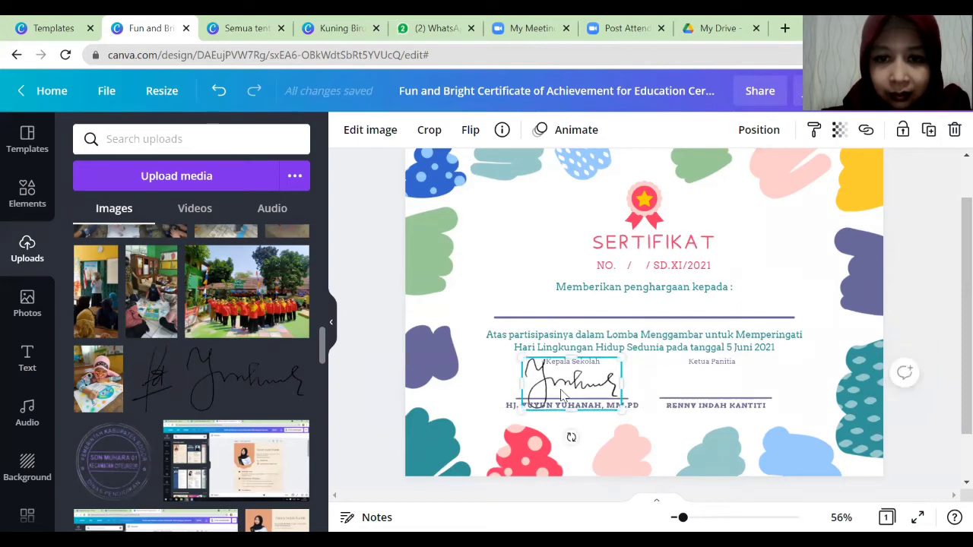
Add the second signature, scaled down, onto the Ketua Panitia line.
left_click(158, 382)
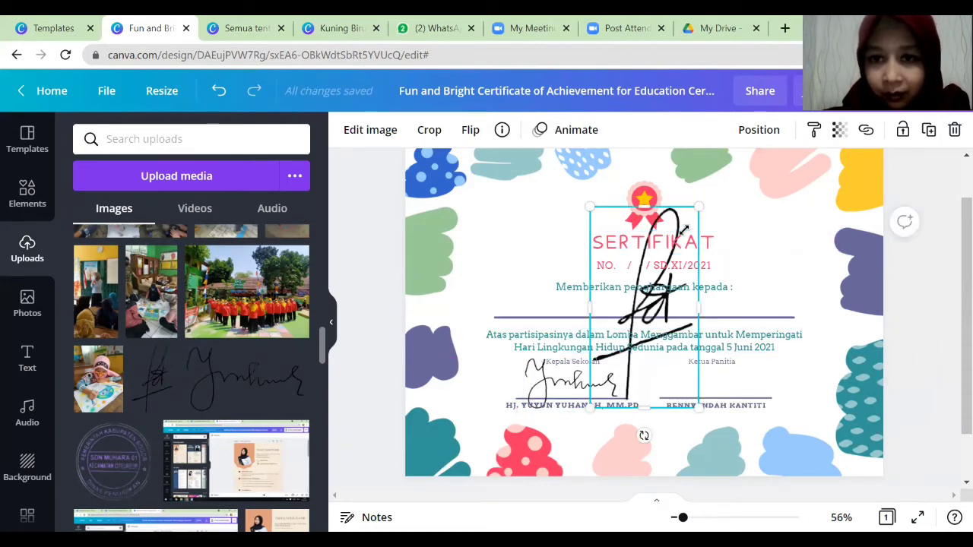
left_click_drag(684, 230, 646, 332)
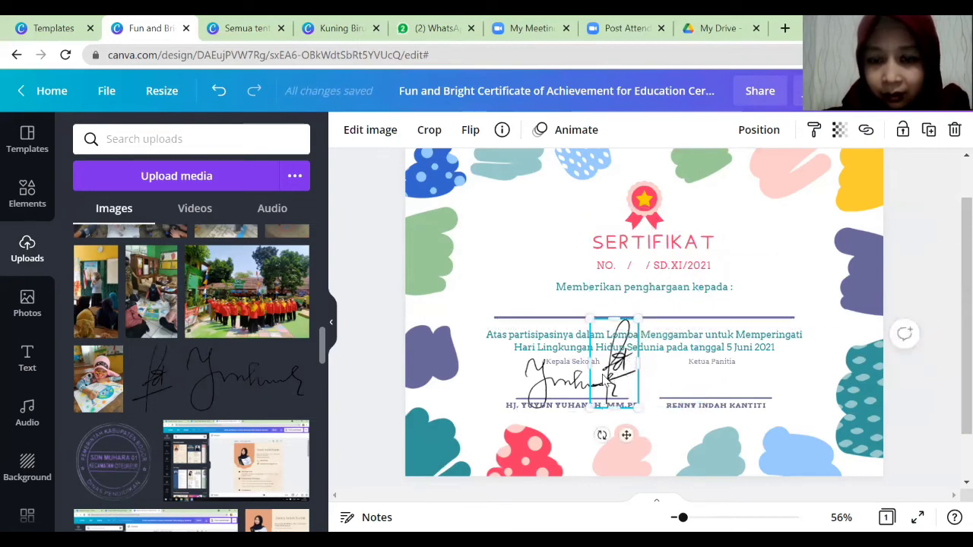
mouse_move(603, 378)
left_mouse_down()
mouse_move(715, 396)
mouse_move(689, 385)
mouse_move(697, 393)
left_mouse_up()
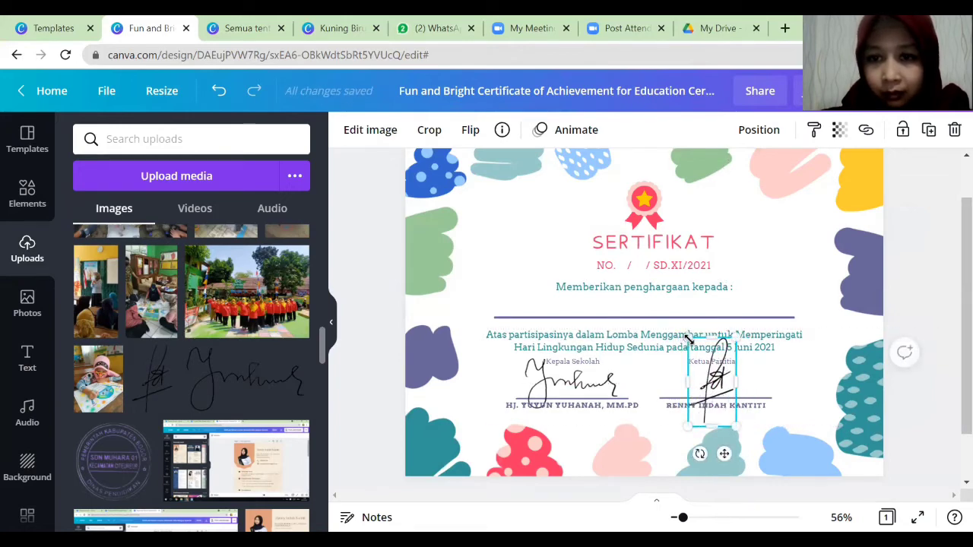
mouse_move(687, 337)
left_mouse_down()
mouse_move(694, 368)
mouse_move(713, 383)
left_mouse_up()
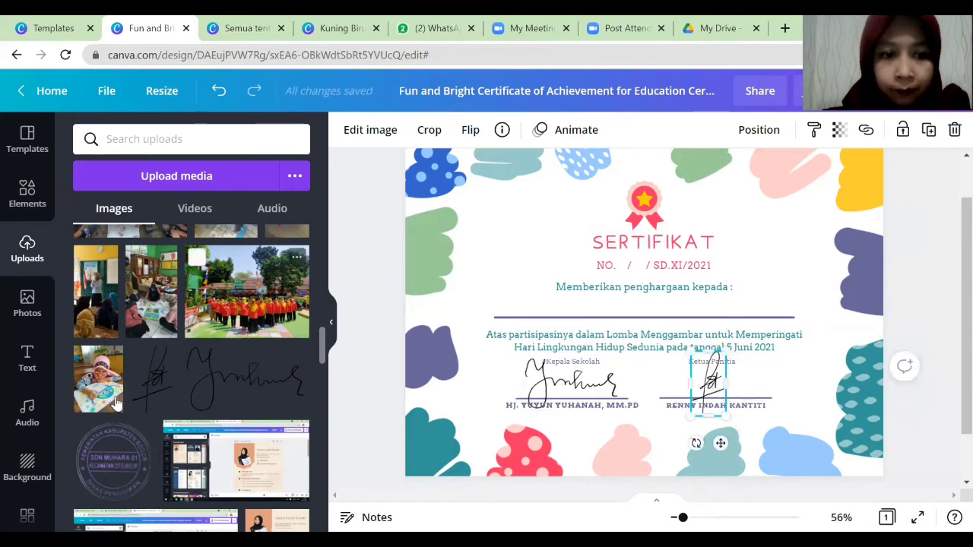
Add the SDN Muhara 01 stamp, shrink it, and overlap it with the Kepala Sekolah signature's left end.
left_click(120, 432)
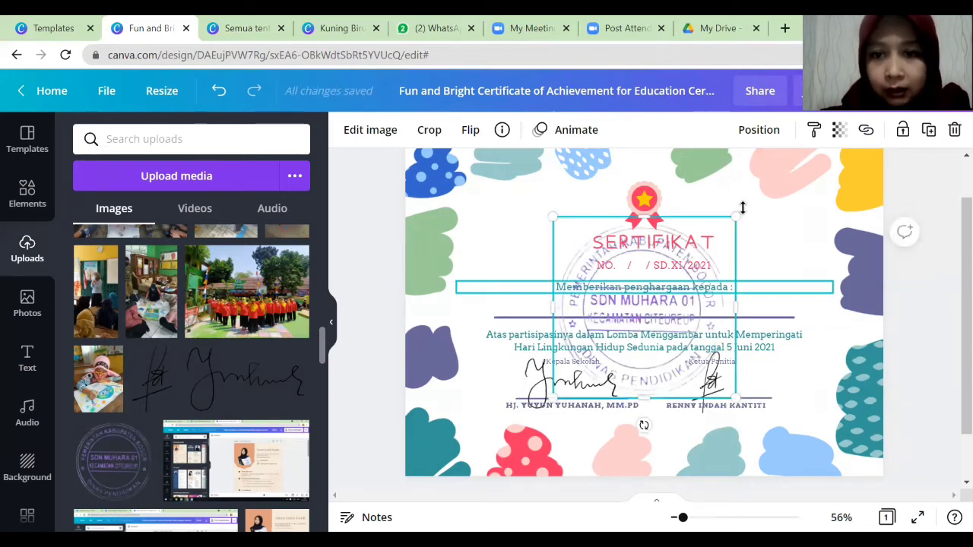
left_click_drag(732, 218, 645, 308)
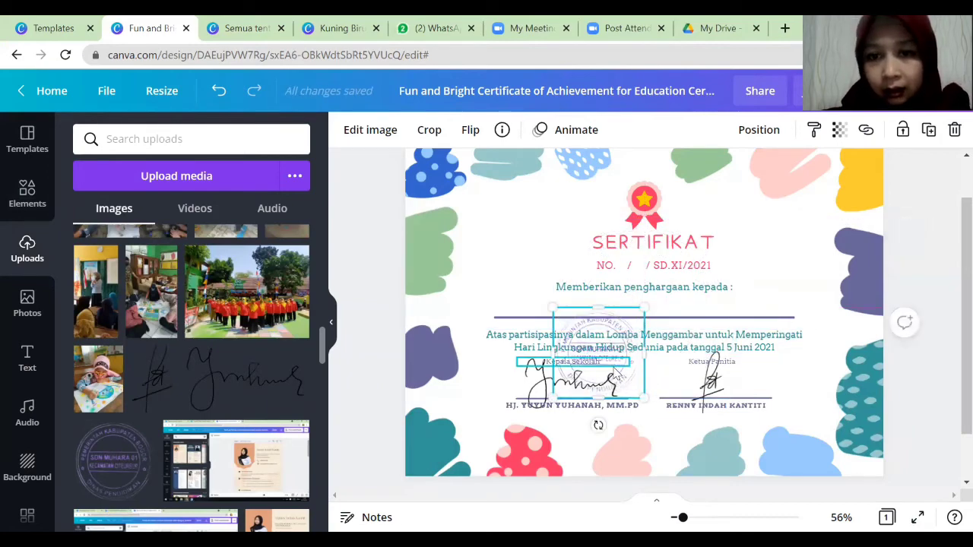
left_click(618, 371)
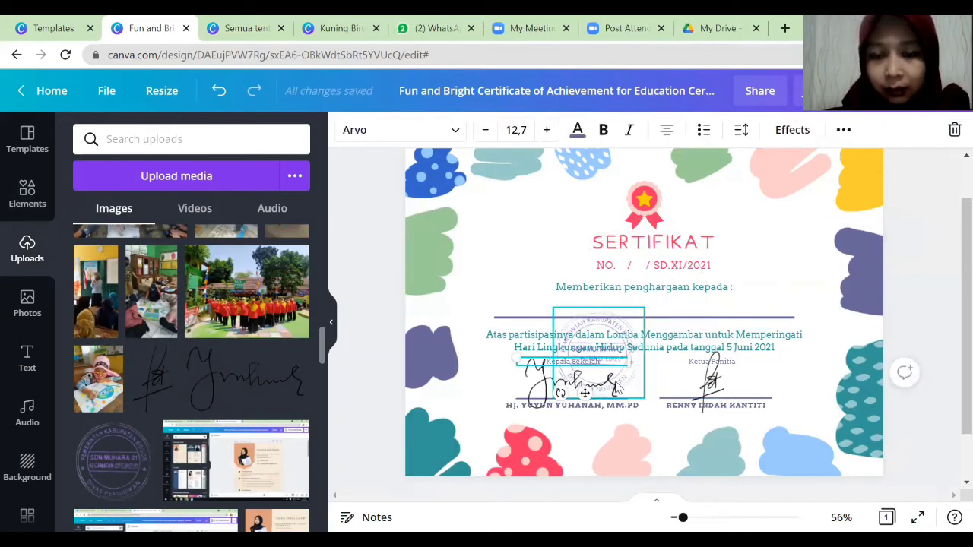
left_click(617, 388)
mouse_move(620, 383)
left_mouse_down()
mouse_move(510, 409)
mouse_move(538, 402)
left_mouse_up()
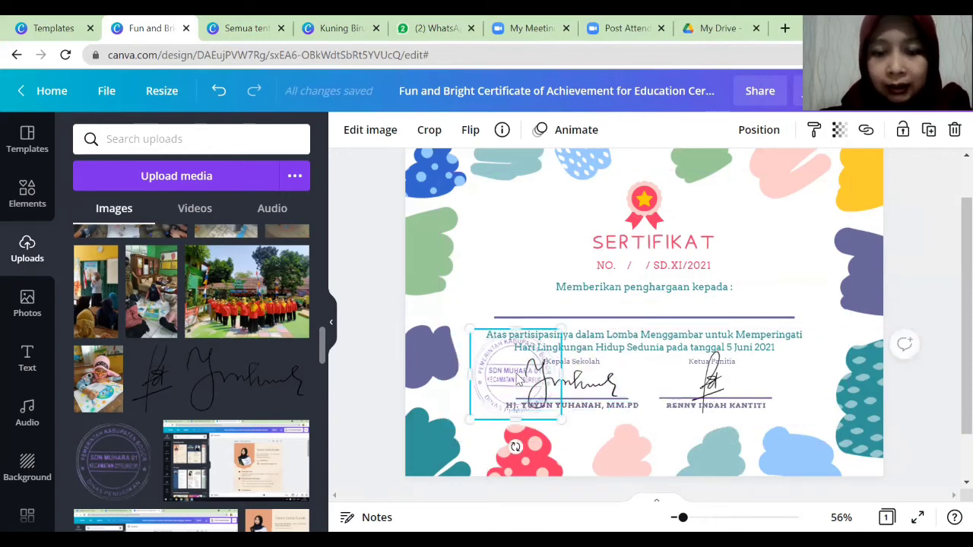
mouse_move(517, 379)
left_mouse_down()
mouse_move(517, 401)
mouse_move(517, 381)
left_mouse_up()
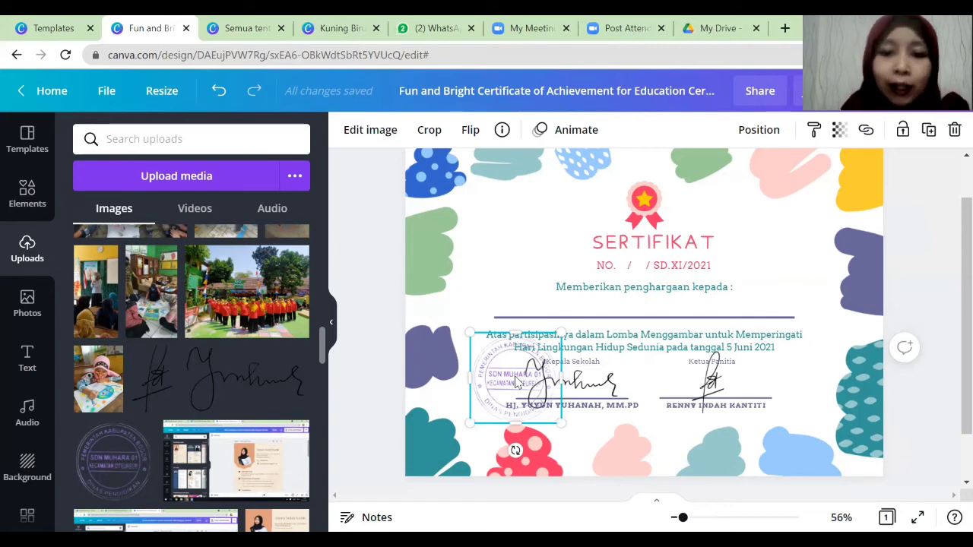
Rename the design 'Sertifikat Lomba Menggambar' and switch to My Drive in Google Drive.
left_click(571, 92)
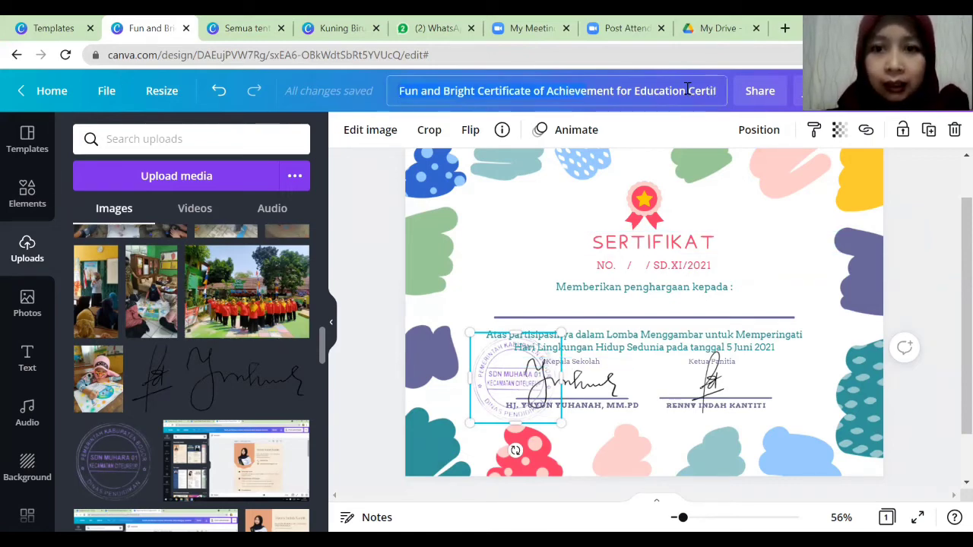
type("Ser")
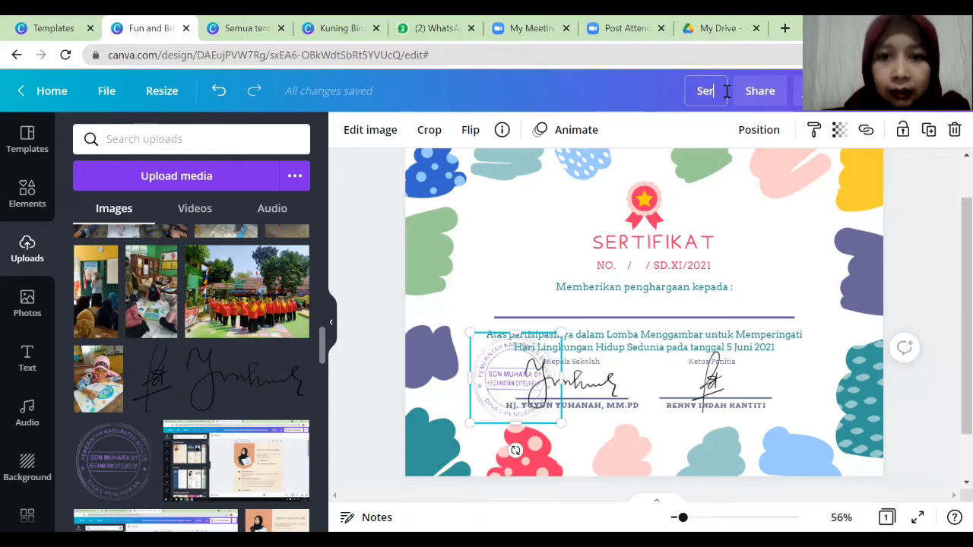
type("tifikat")
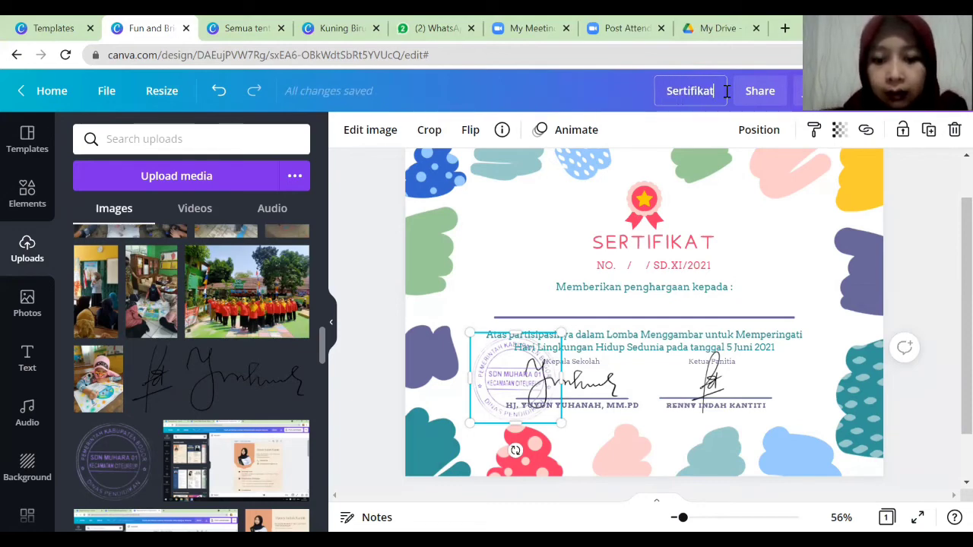
type(" Lomba Mengg")
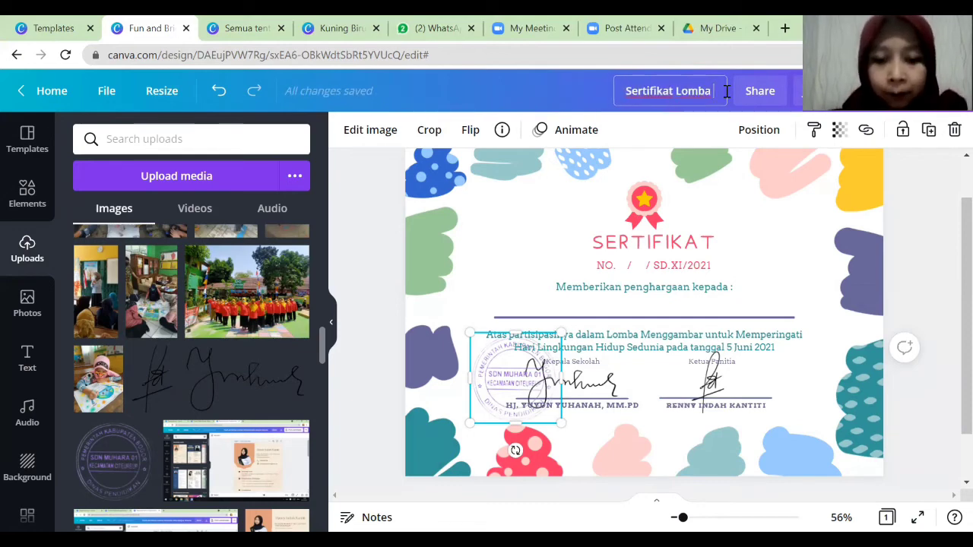
type("ambar")
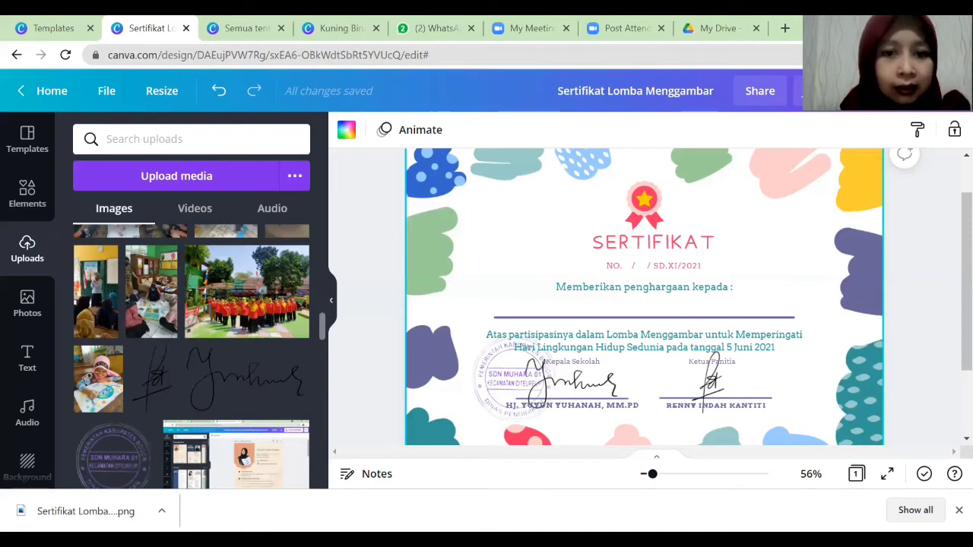
left_click(713, 384)
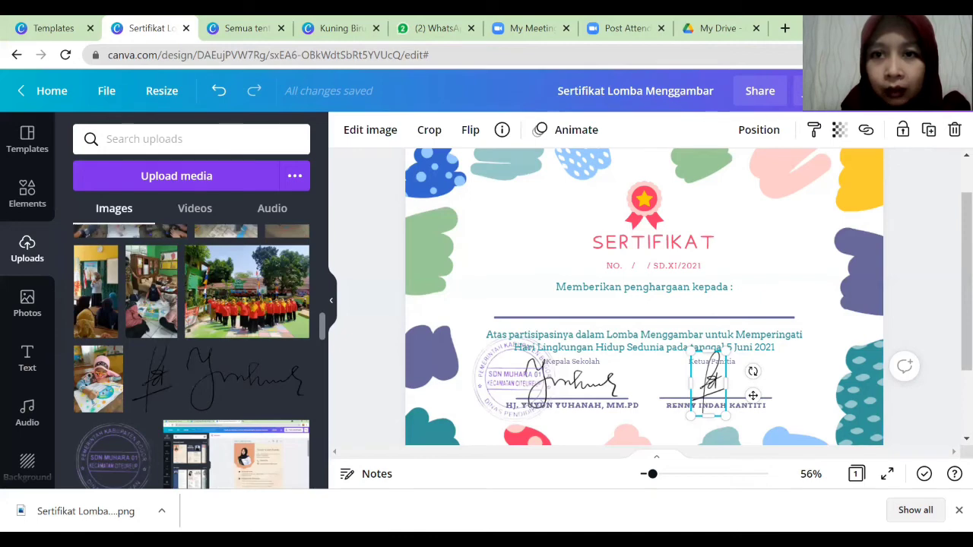
left_click(713, 28)
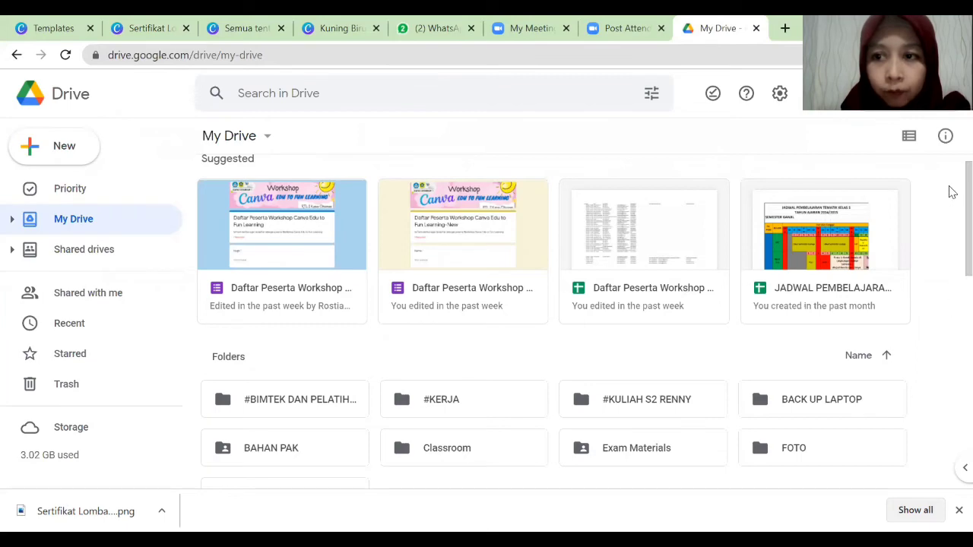
Share the first signature image with 'Anyone with the link' as Viewer and copy its link.
scroll(949, 298, "down", 10)
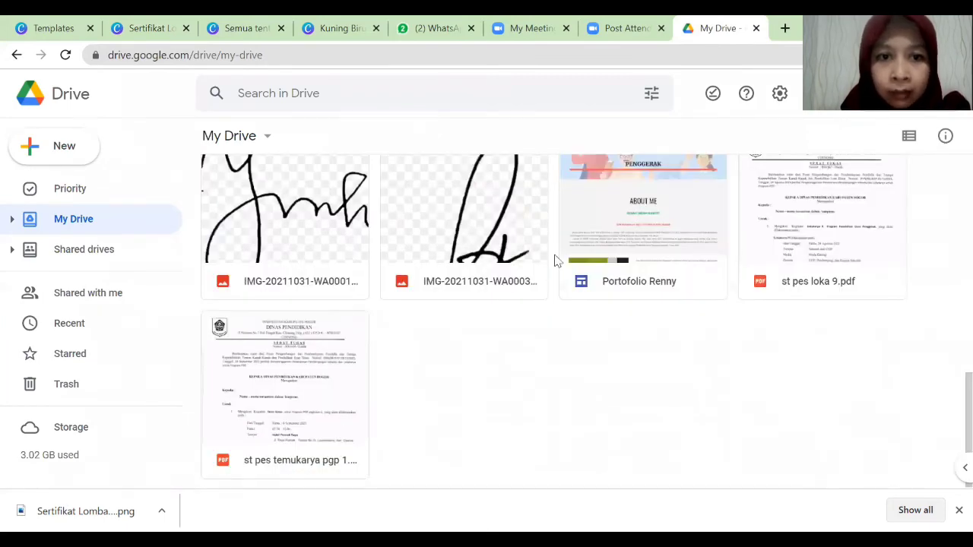
right_click(247, 209)
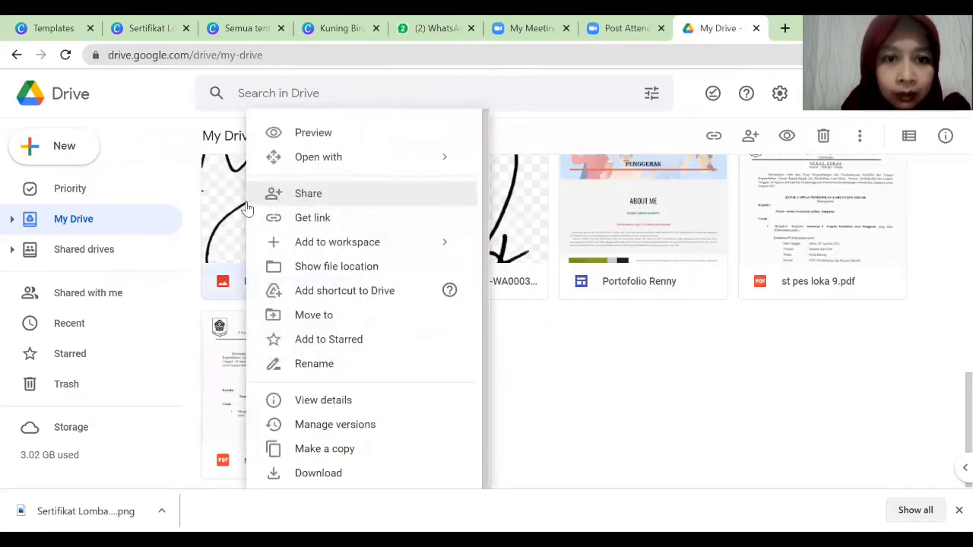
left_click(333, 220)
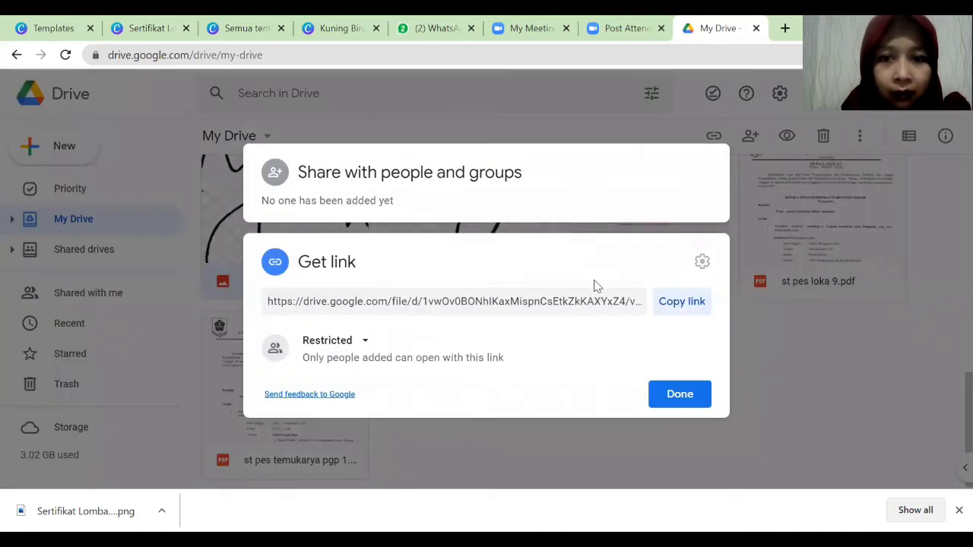
left_click(363, 342)
left_click(386, 305)
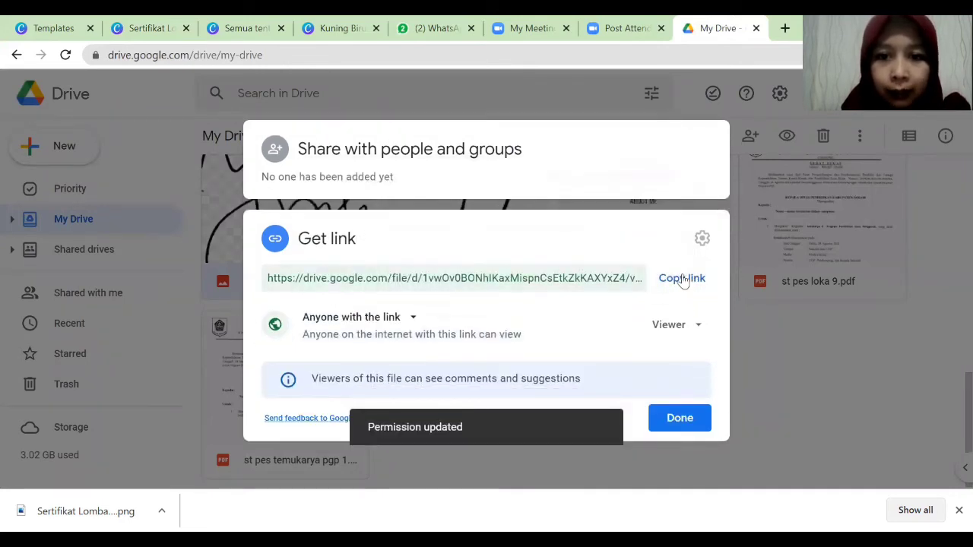
left_click(682, 278)
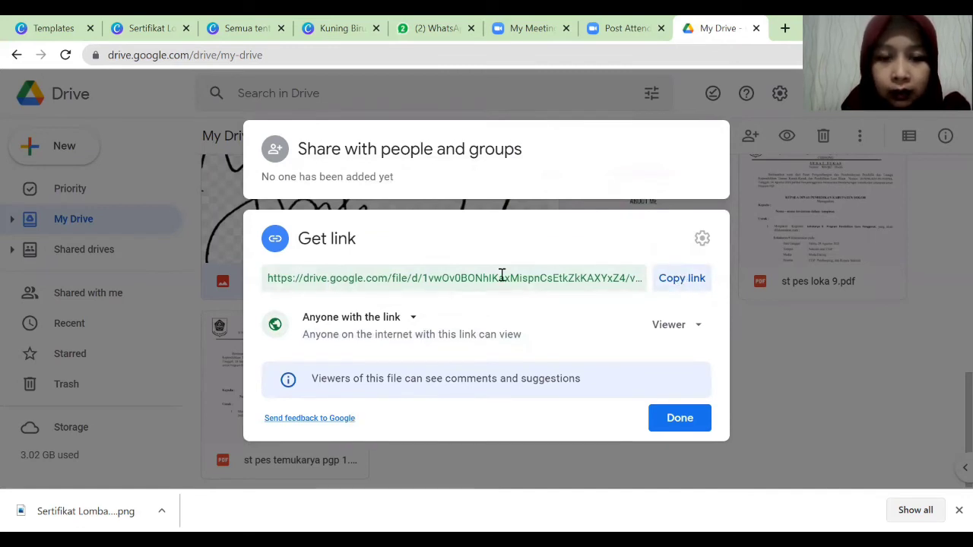
left_click(413, 319)
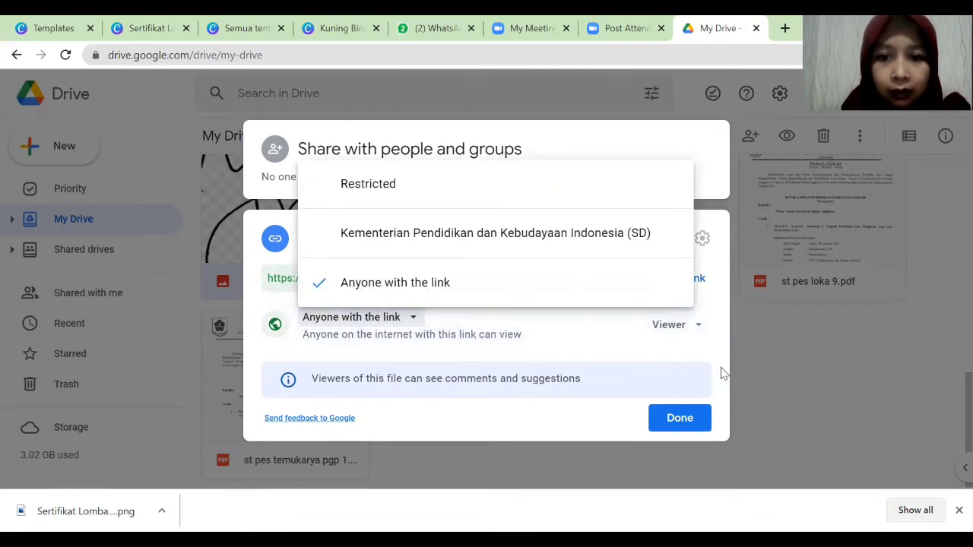
left_click(711, 337)
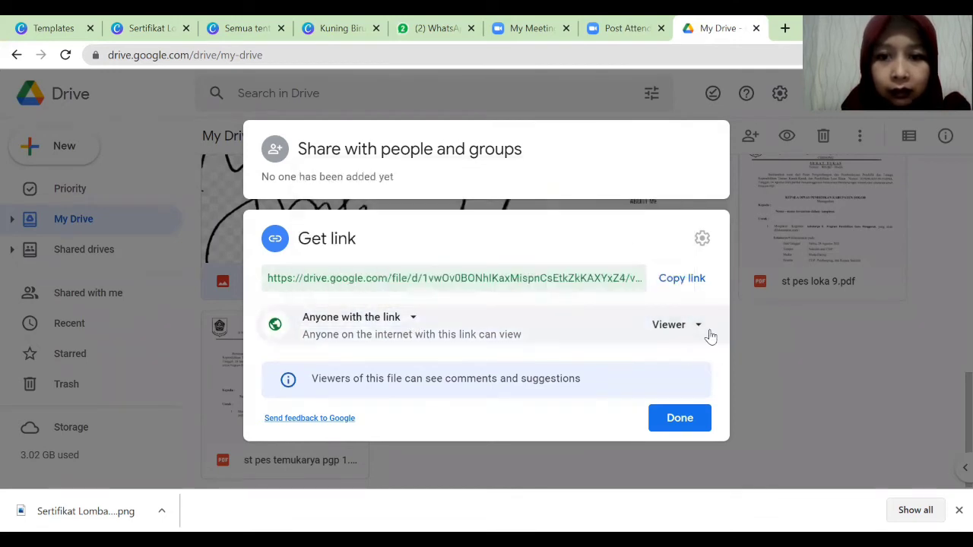
left_click(678, 418)
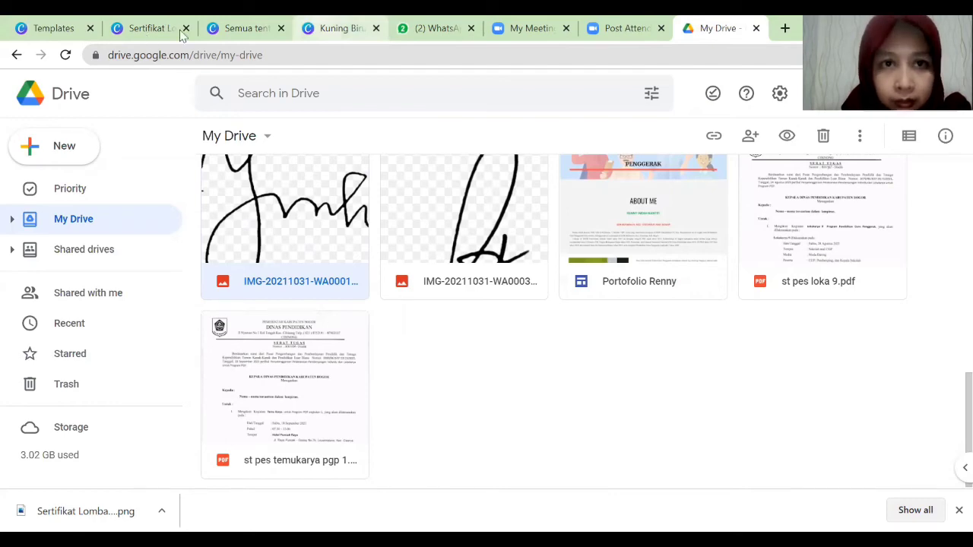
left_click(148, 30)
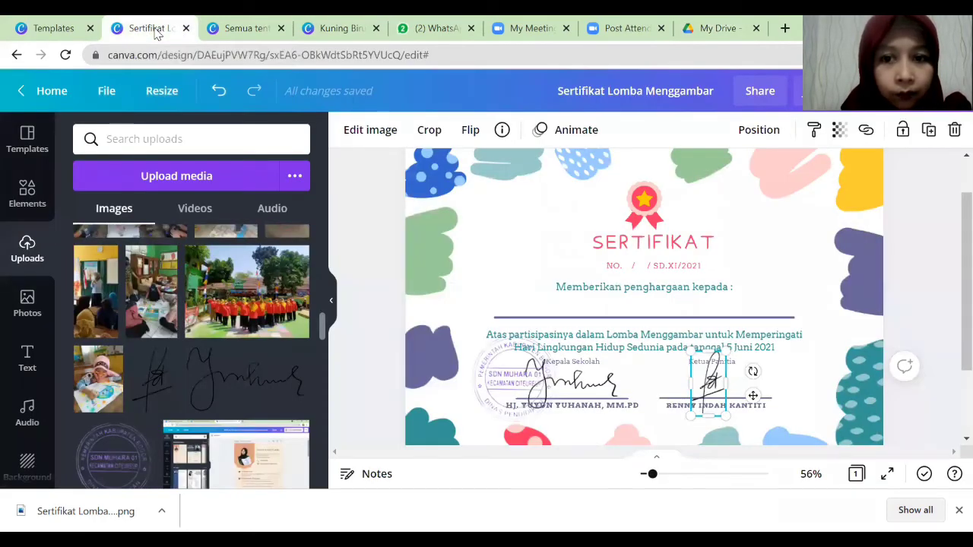
Delete the Kepala Sekolah signature image from the certificate.
left_click(598, 390)
key("Delete")
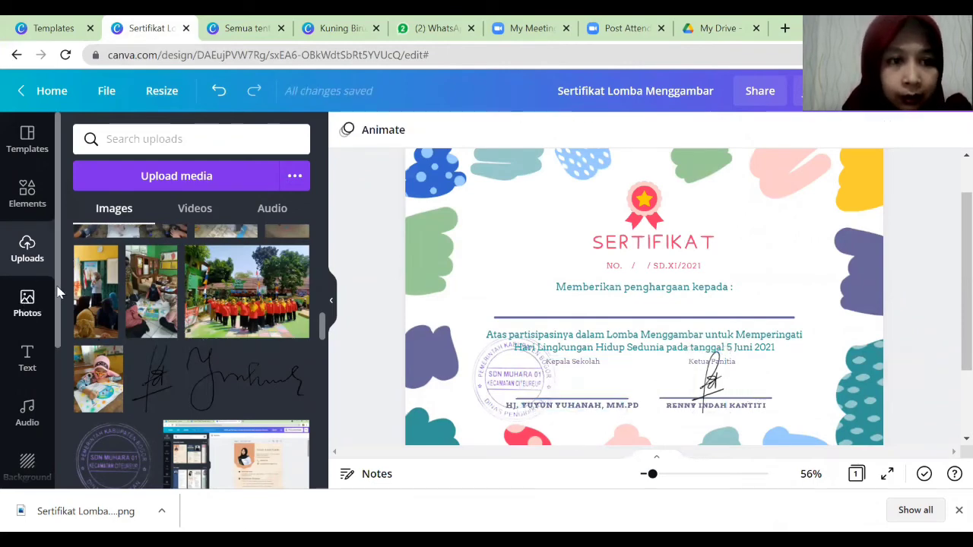
mouse_move(57, 284)
left_mouse_down()
mouse_move(58, 436)
mouse_move(58, 289)
left_mouse_up()
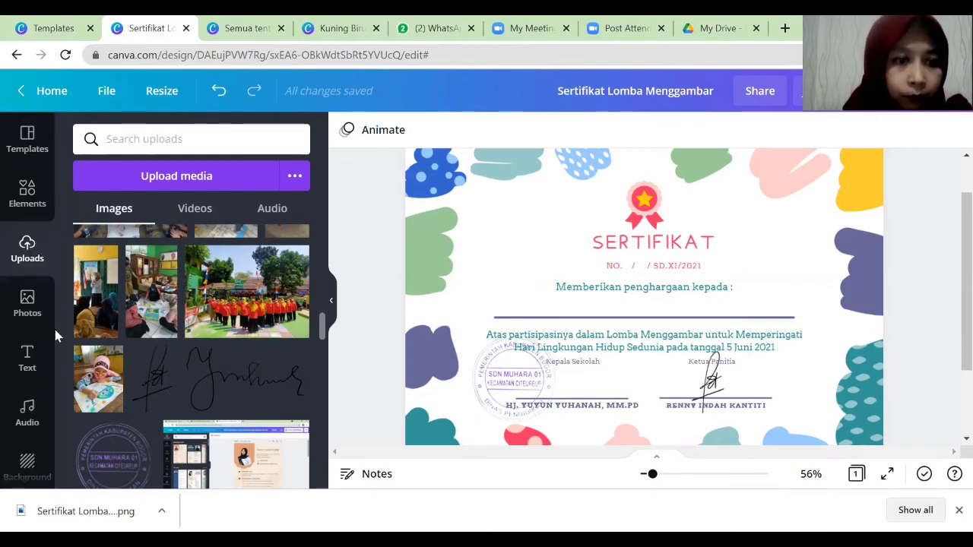
scroll(59, 430, "down", 3)
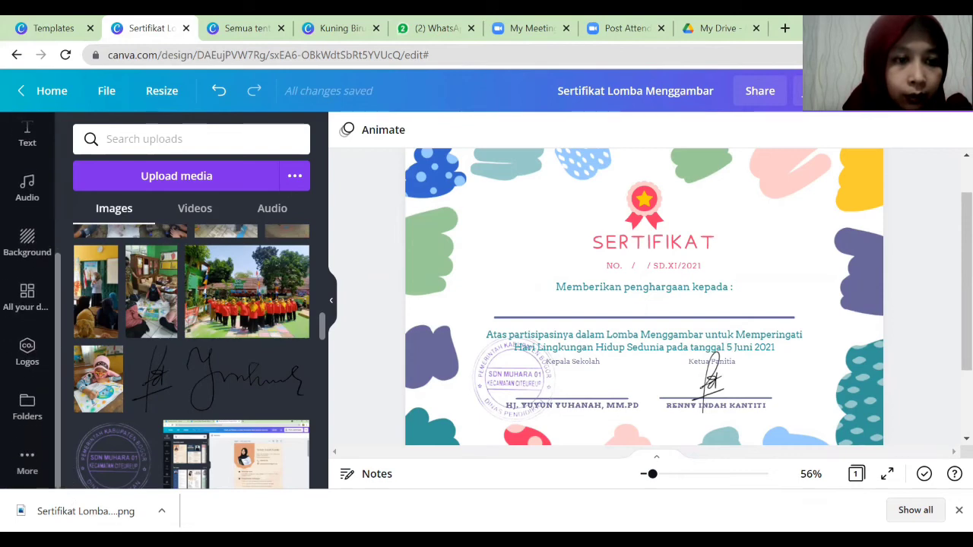
scroll(31, 461, "up", 1)
scroll(38, 479, "down", 1)
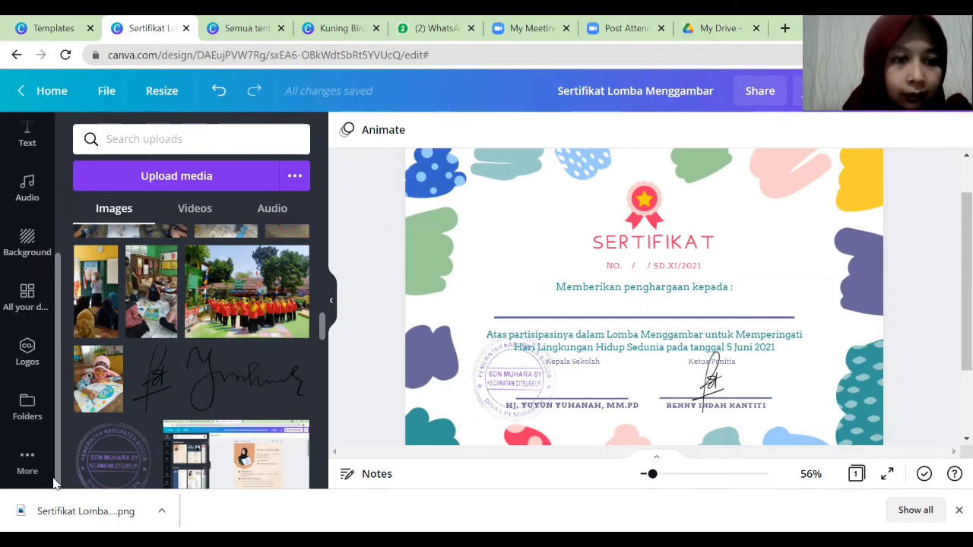
scroll(30, 470, "up", 1)
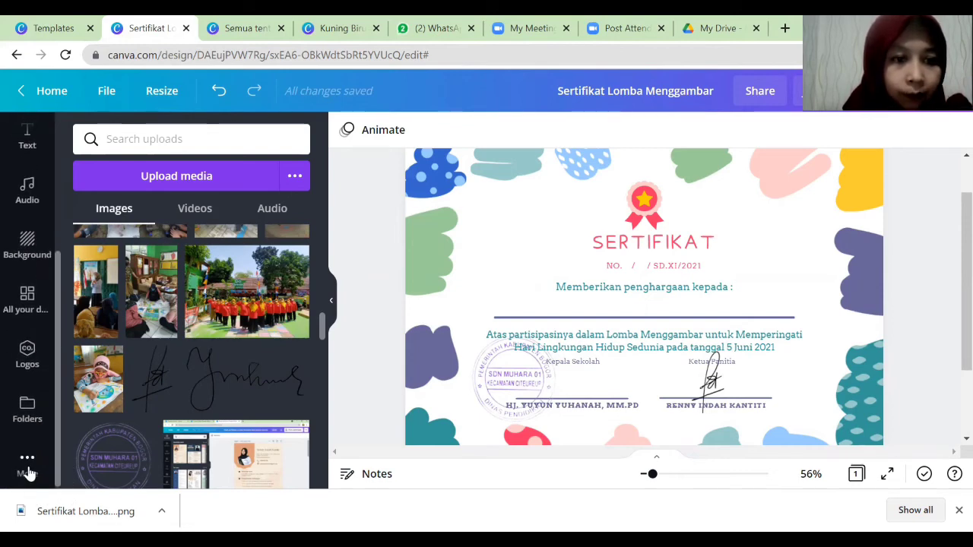
Show the More apps list containing the QR Code app.
left_click(27, 465)
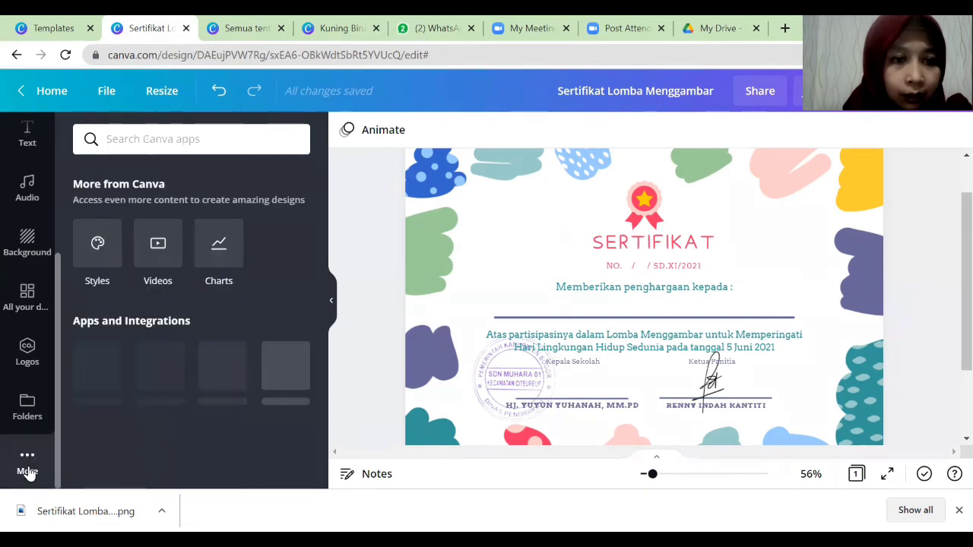
scroll(323, 248, "down", 2)
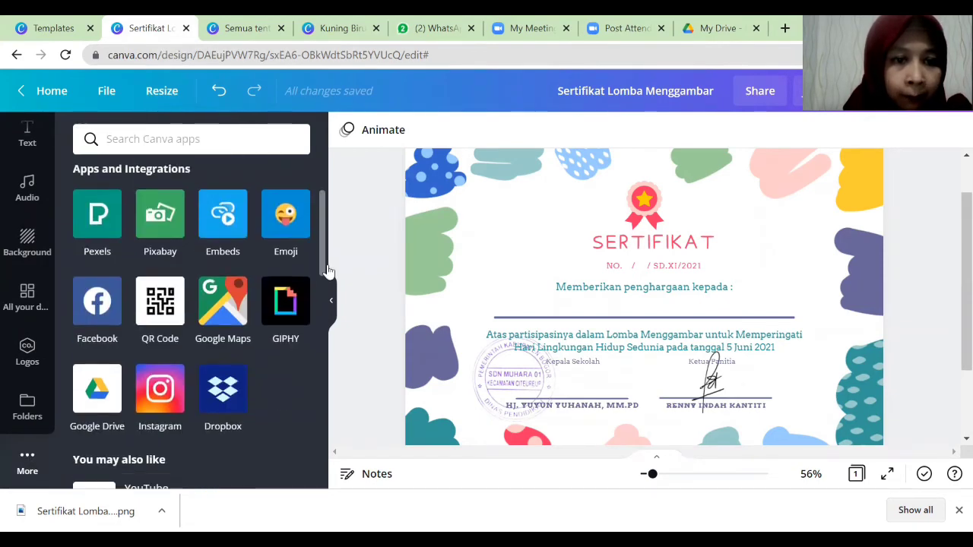
left_click(330, 300)
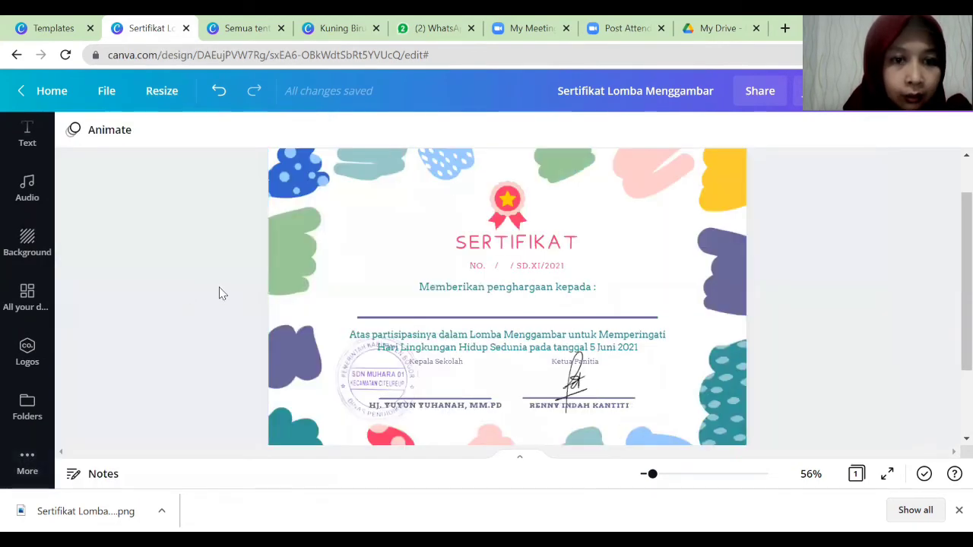
left_click(27, 462)
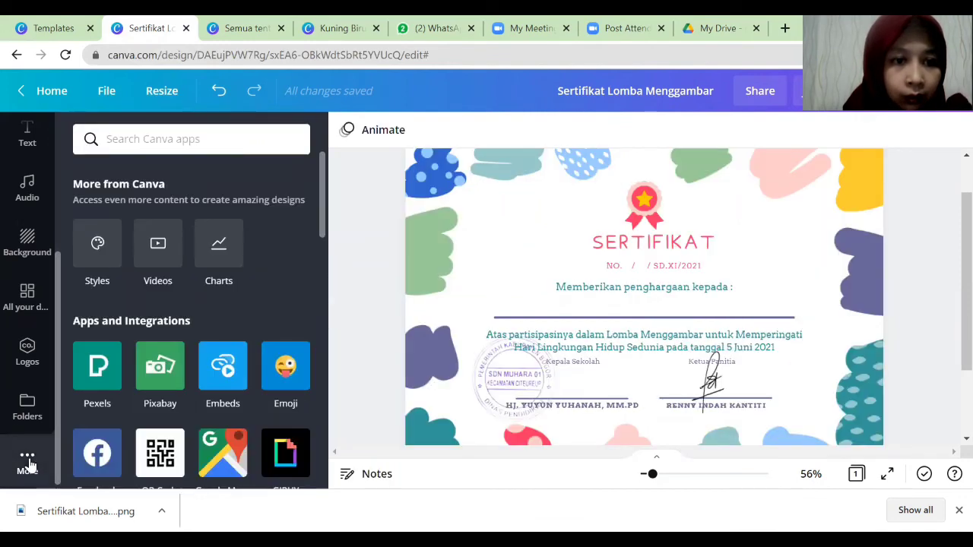
Generate a QR code from the pasted Drive link and place it, small, on the stamp.
left_click(166, 448)
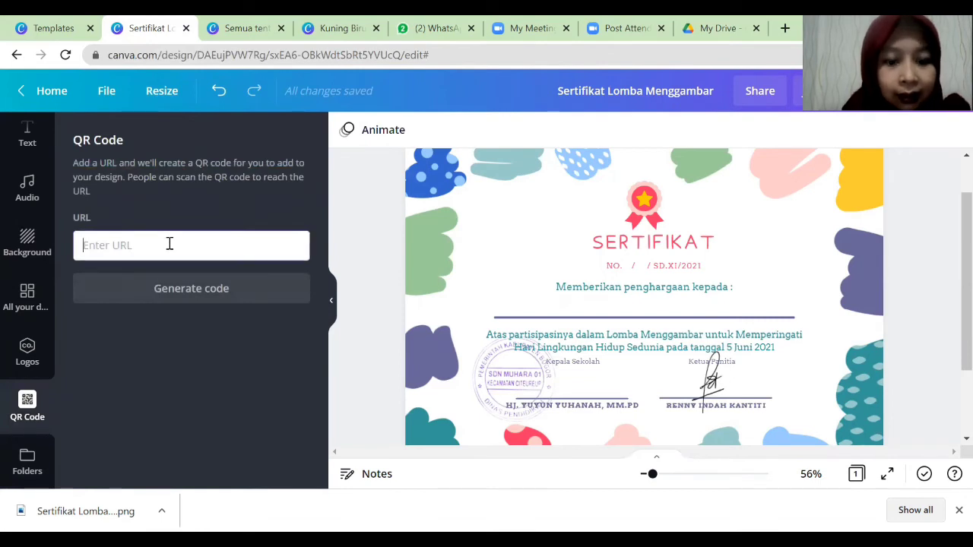
key("ctrl+v")
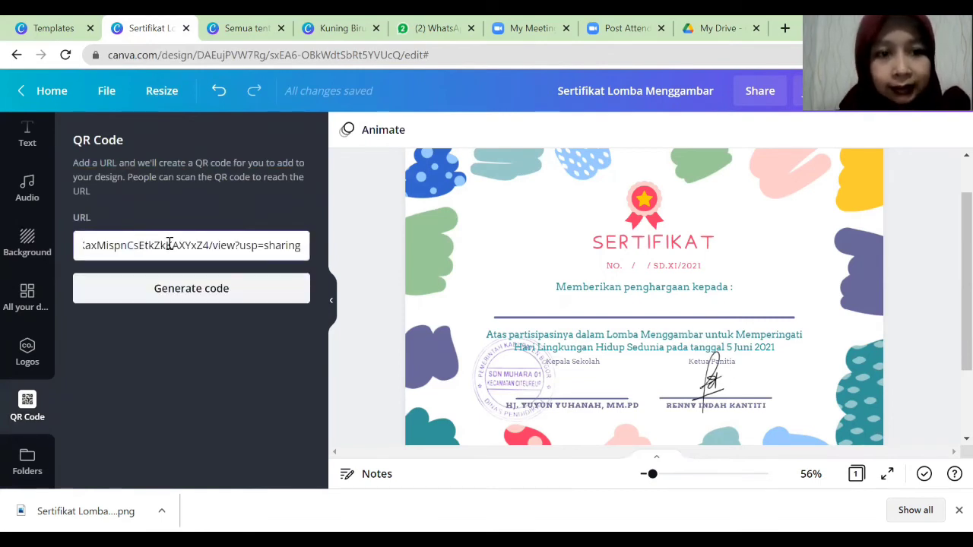
left_click(181, 289)
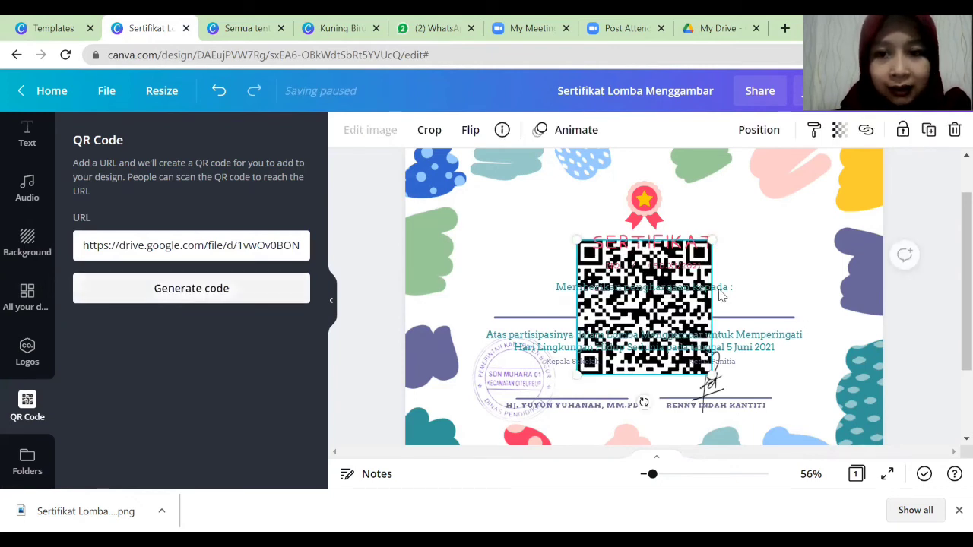
left_click_drag(711, 238, 626, 326)
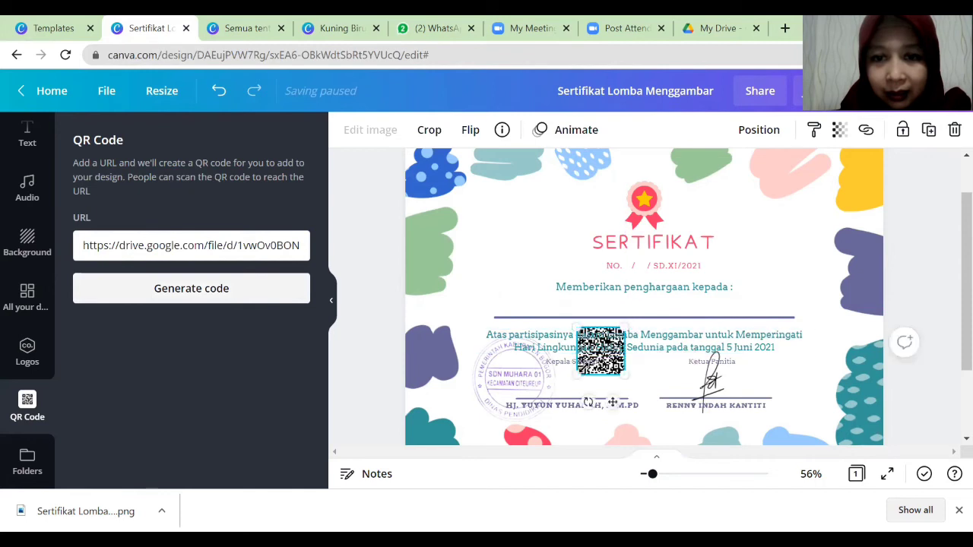
mouse_move(608, 375)
left_mouse_down()
mouse_move(544, 408)
mouse_move(561, 397)
left_mouse_up()
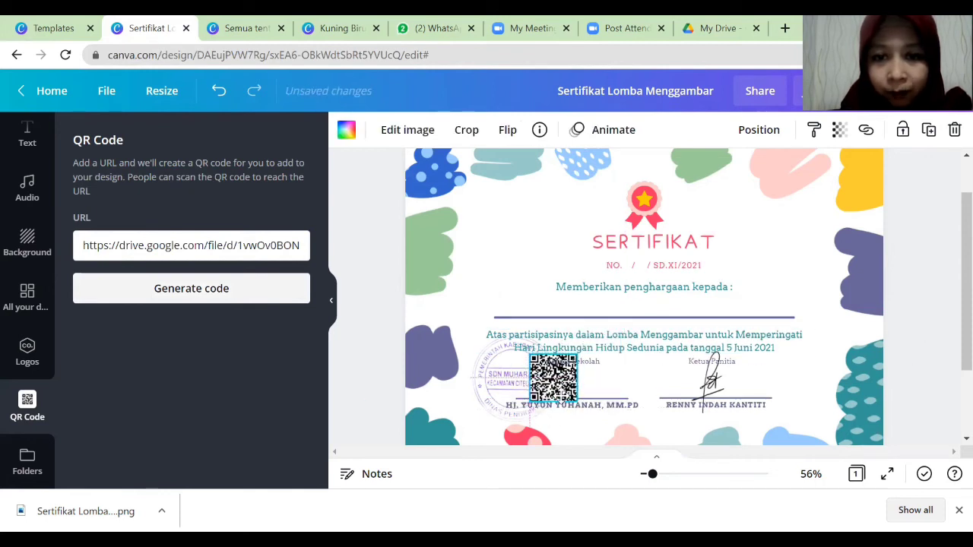
mouse_move(575, 351)
left_mouse_down()
mouse_move(555, 368)
mouse_move(566, 387)
left_mouse_up()
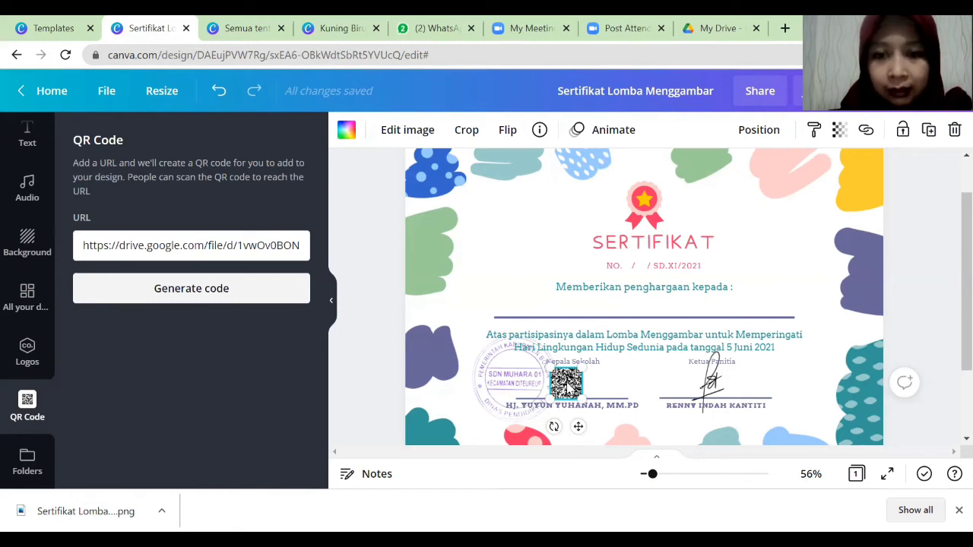
Delete the Ketua Panitia signature image and return to Google Drive.
left_click(713, 384)
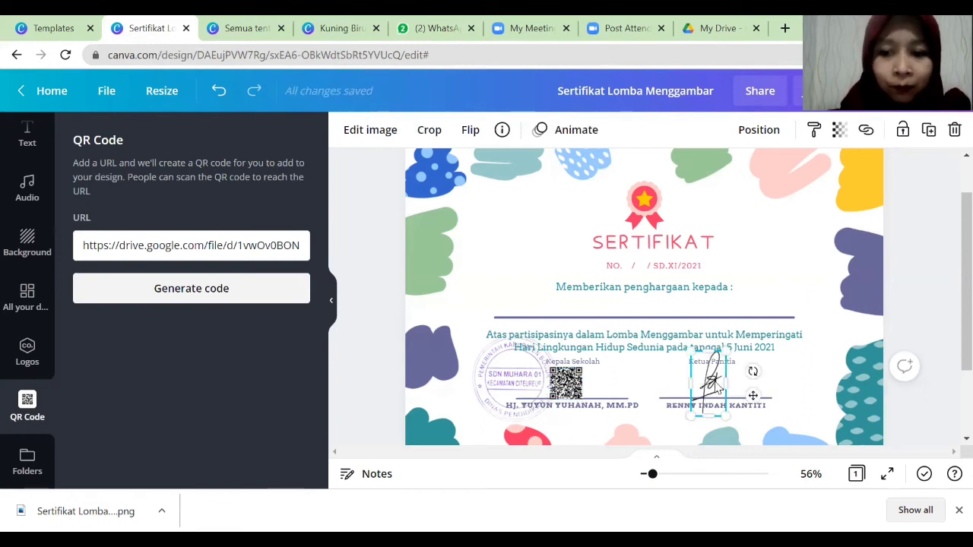
key("Delete")
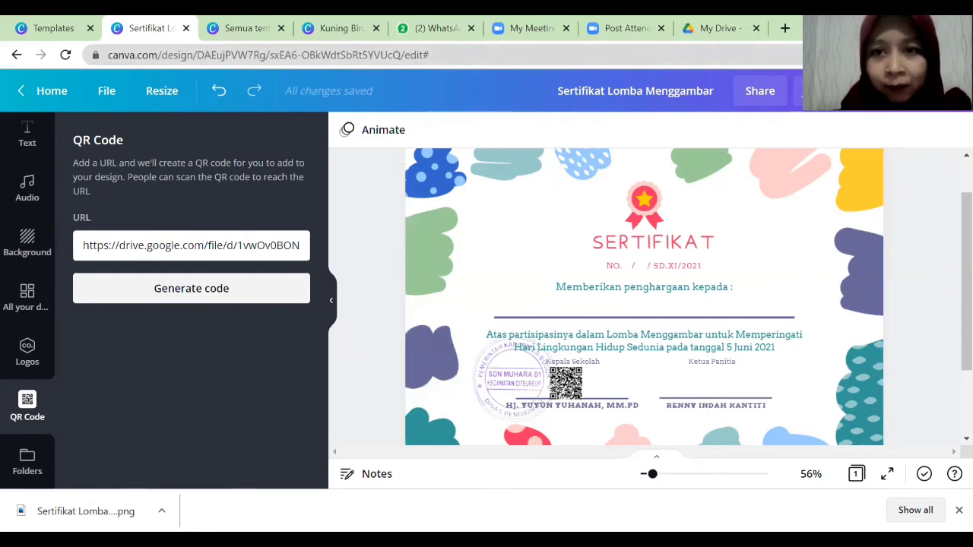
left_click(719, 28)
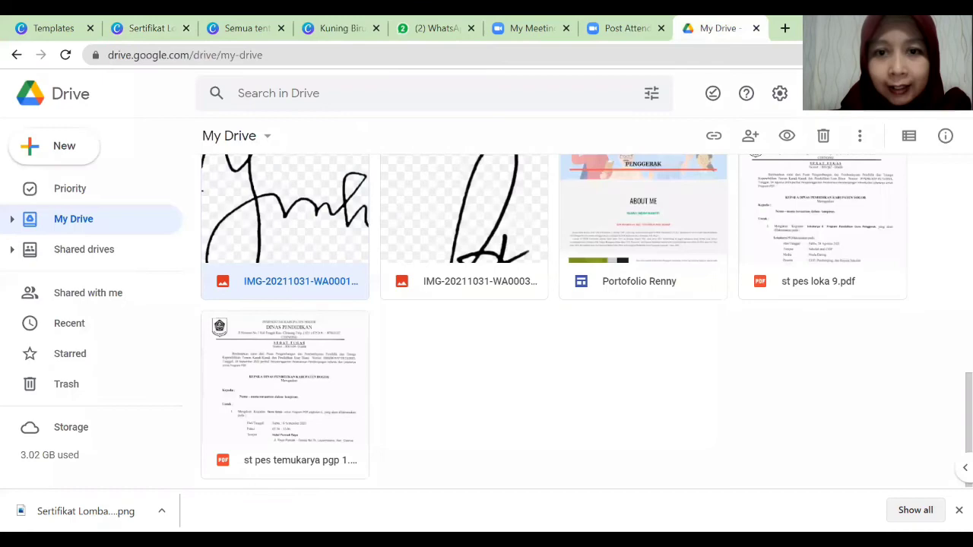
Share the second signature image with anyone who has the link, copy the link, and return to Canva.
right_click(478, 216)
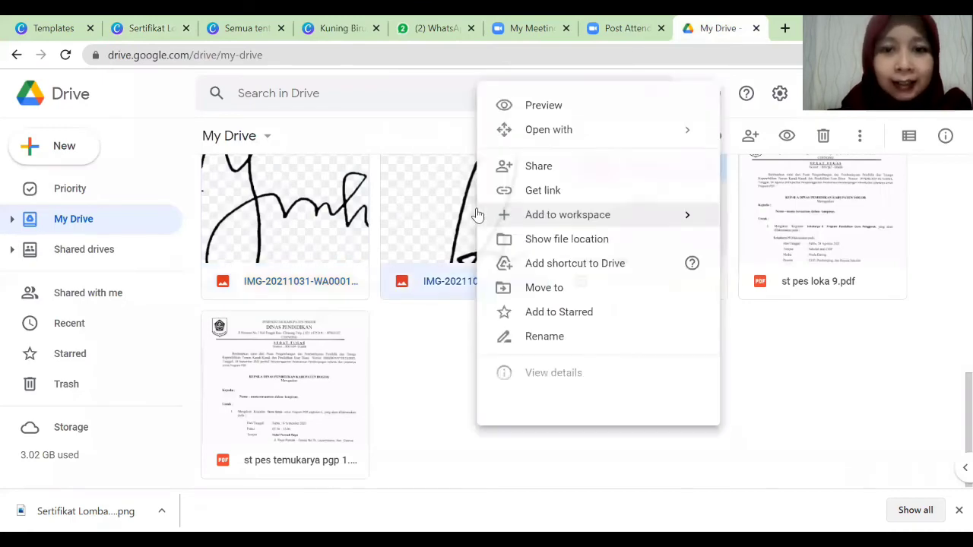
left_click(616, 195)
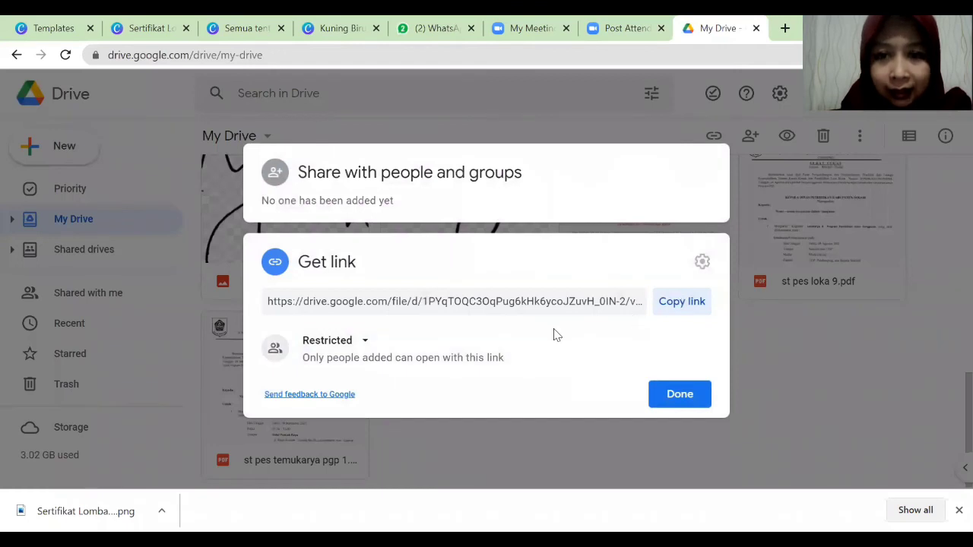
left_click(363, 342)
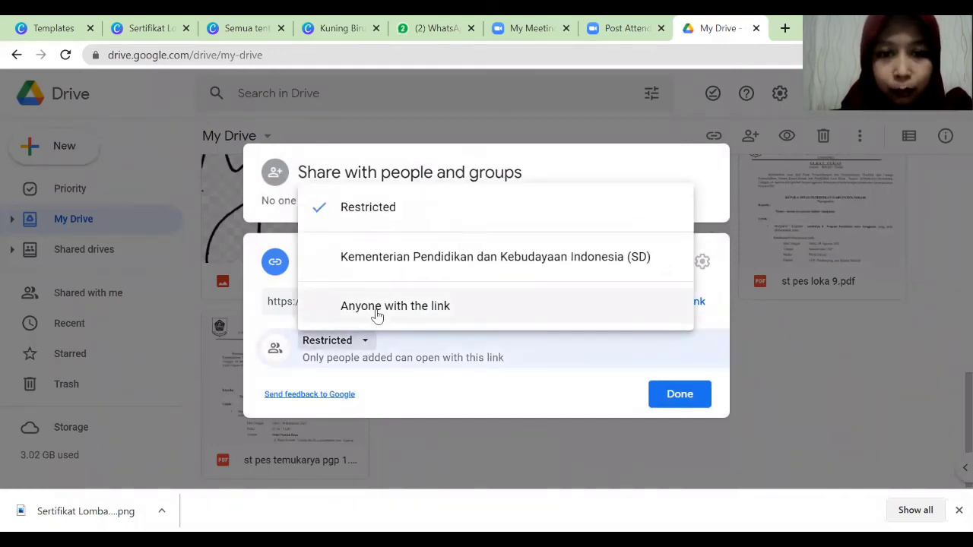
left_click(378, 315)
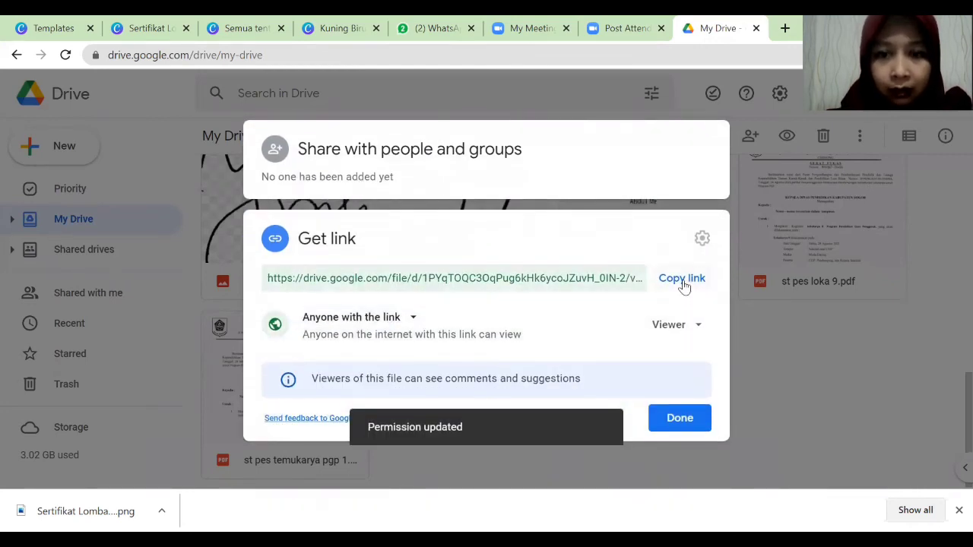
left_click(682, 283)
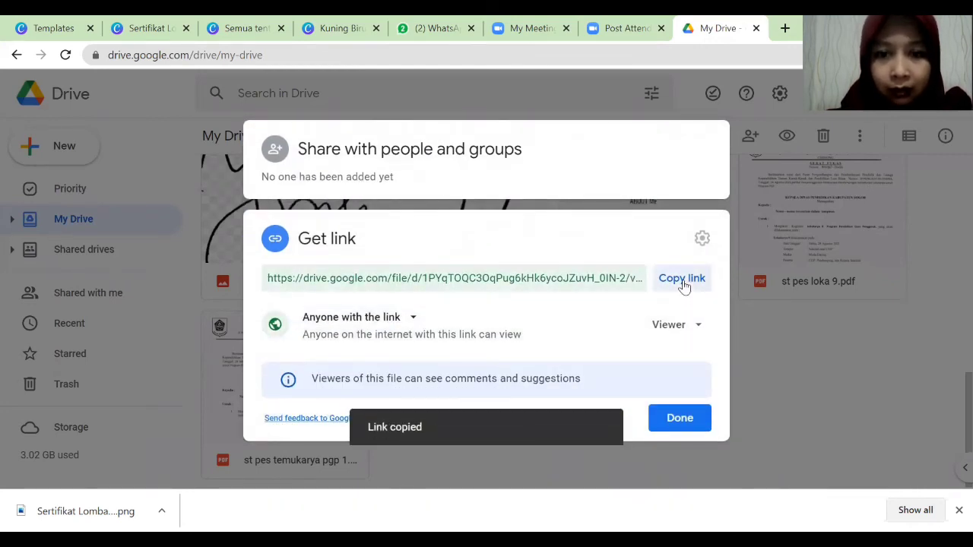
left_click(680, 420)
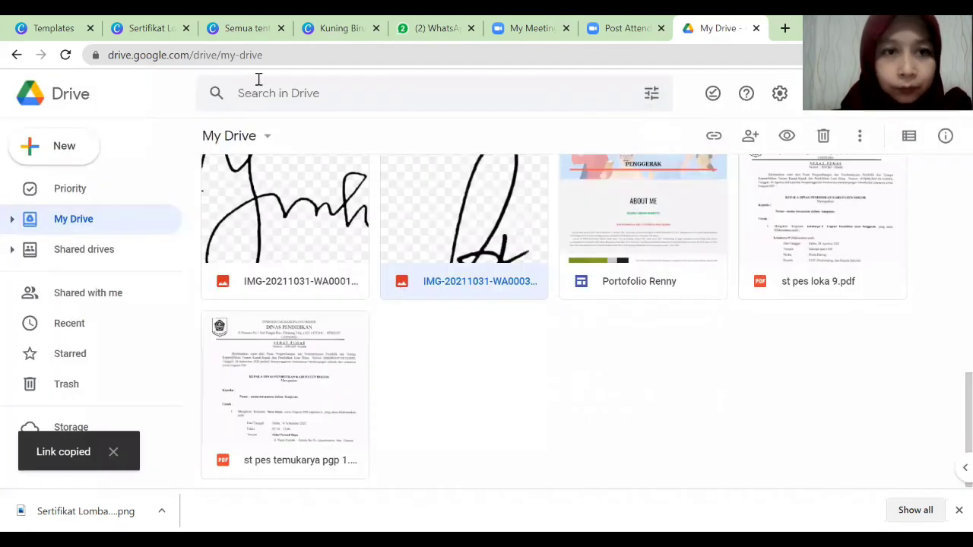
left_click(153, 29)
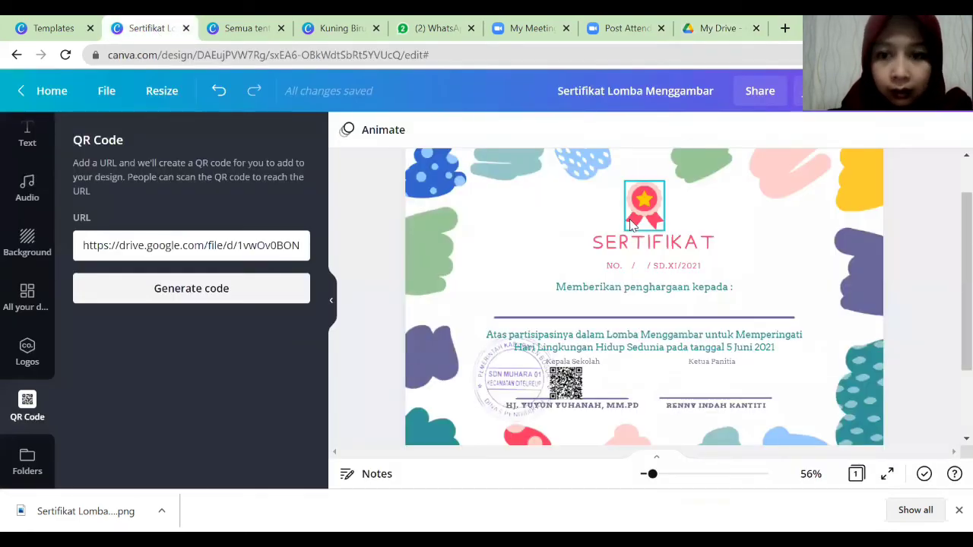
Replace the QR link with the new Google Drive link and generate a second QR code.
left_click(719, 380)
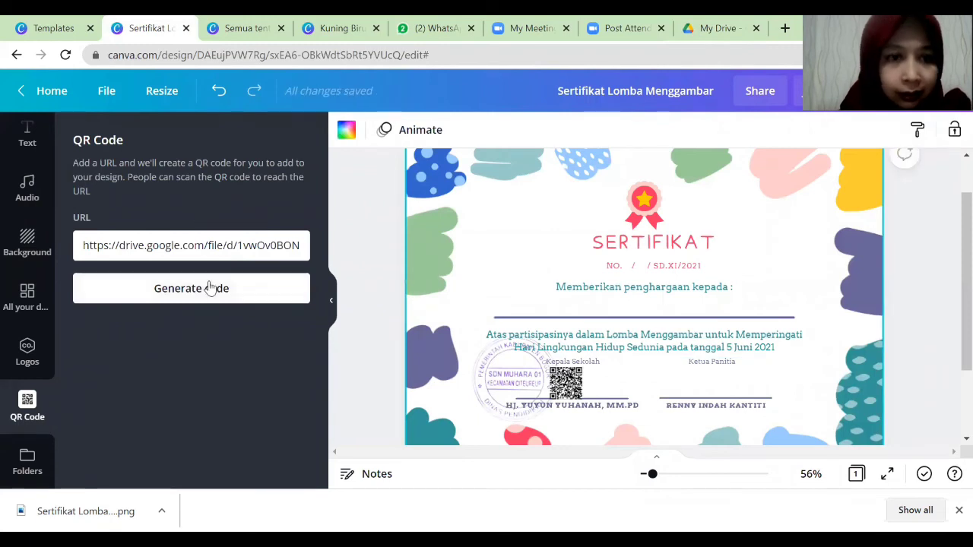
left_click(207, 247)
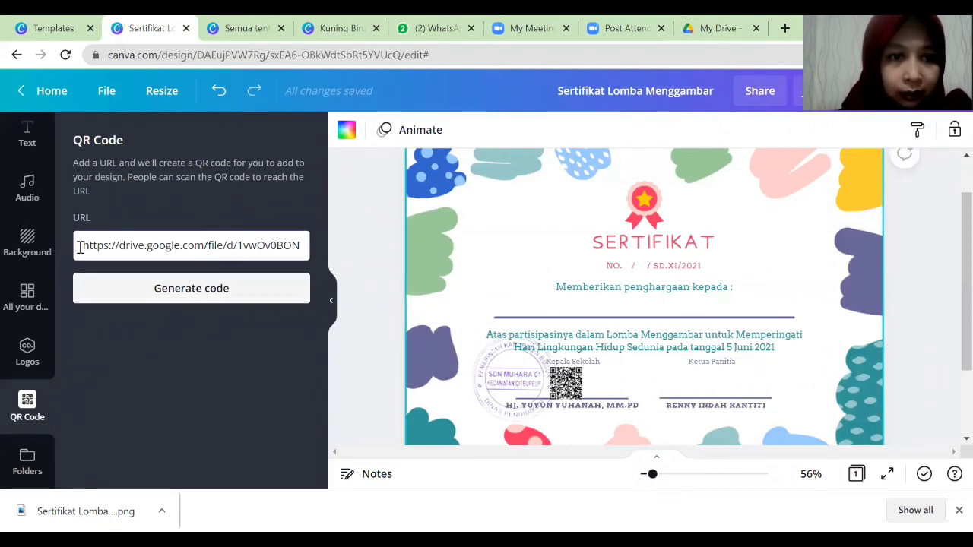
left_click_drag(79, 247, 522, 299)
key("BackSpace")
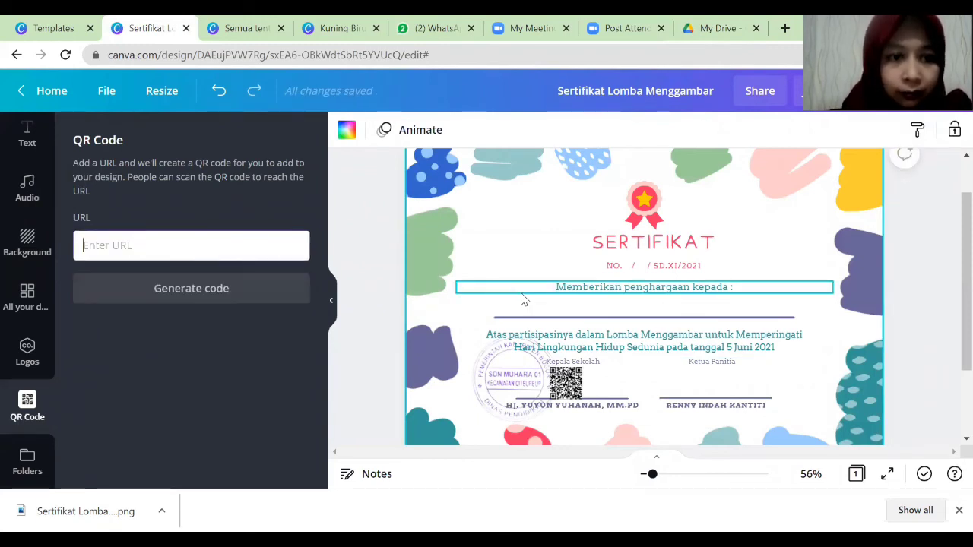
key("ctrl+v")
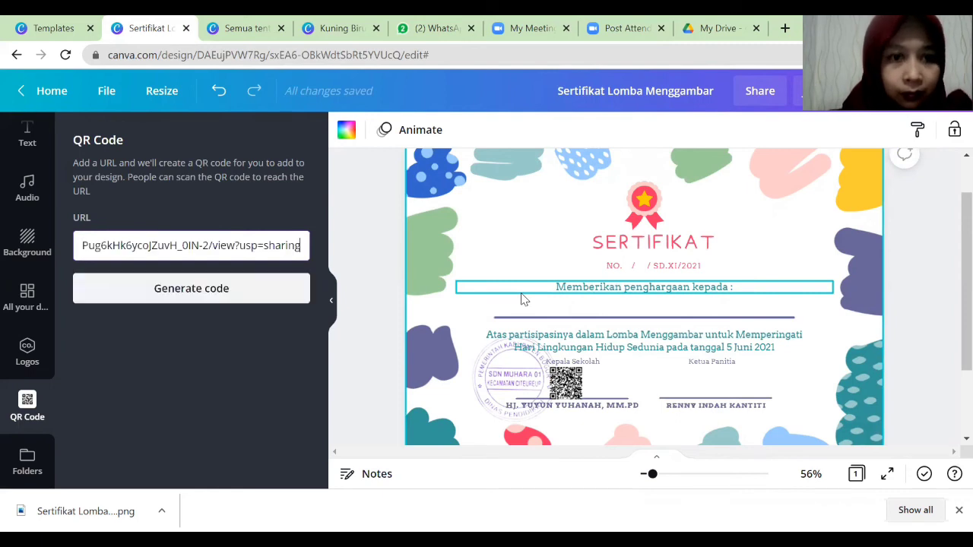
left_click(246, 292)
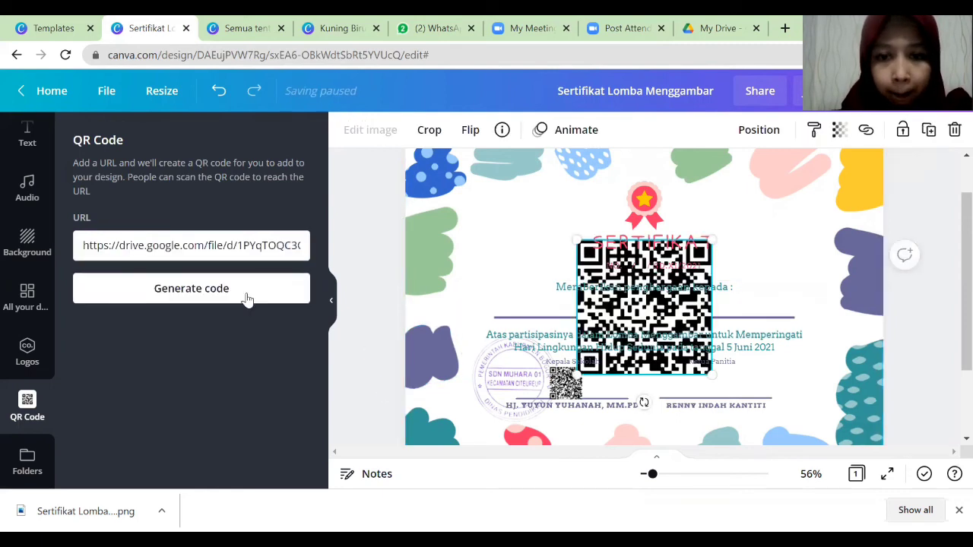
Resize the second QR code to about 71×71 and place it above the Ketua Panitia signature.
left_click_drag(711, 373, 640, 303)
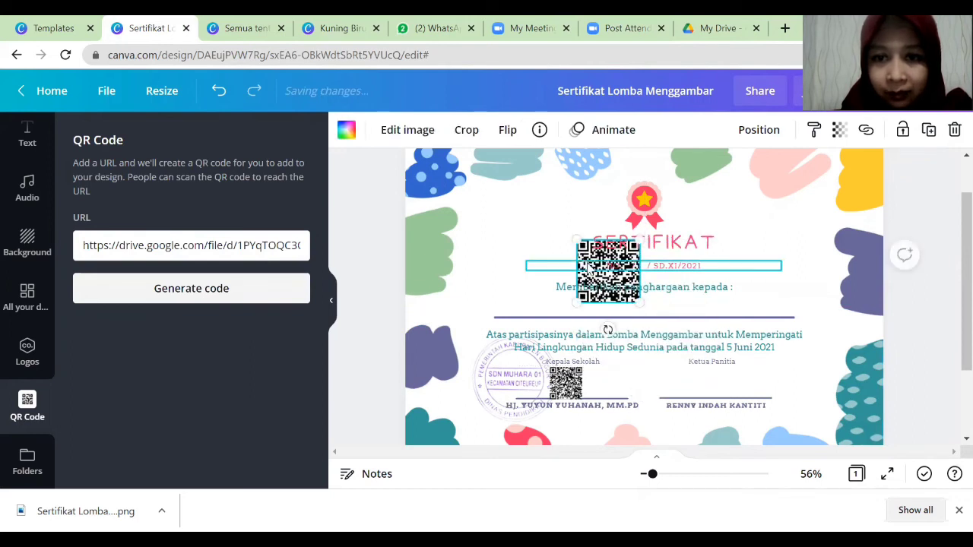
left_click_drag(627, 302, 732, 389)
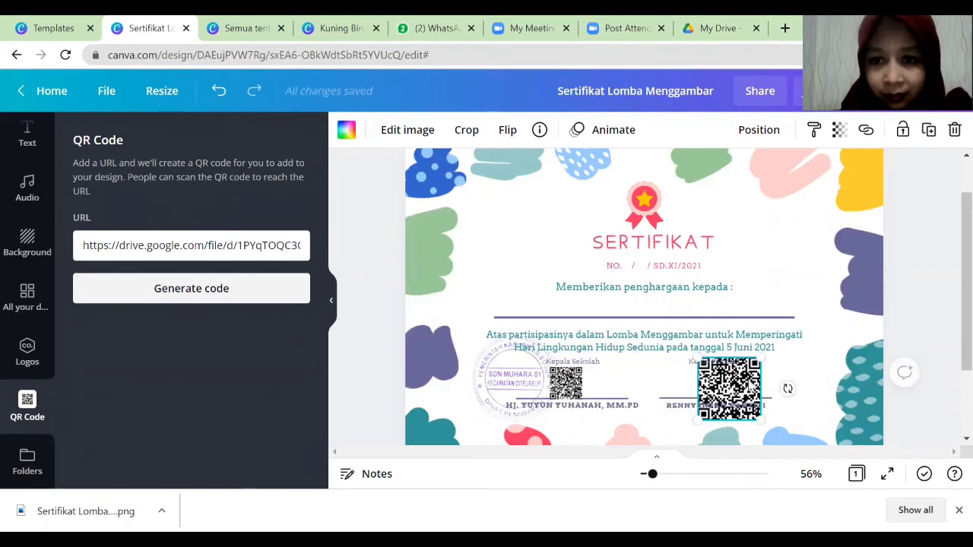
mouse_move(762, 357)
left_mouse_down()
mouse_move(715, 416)
mouse_move(711, 396)
left_mouse_up()
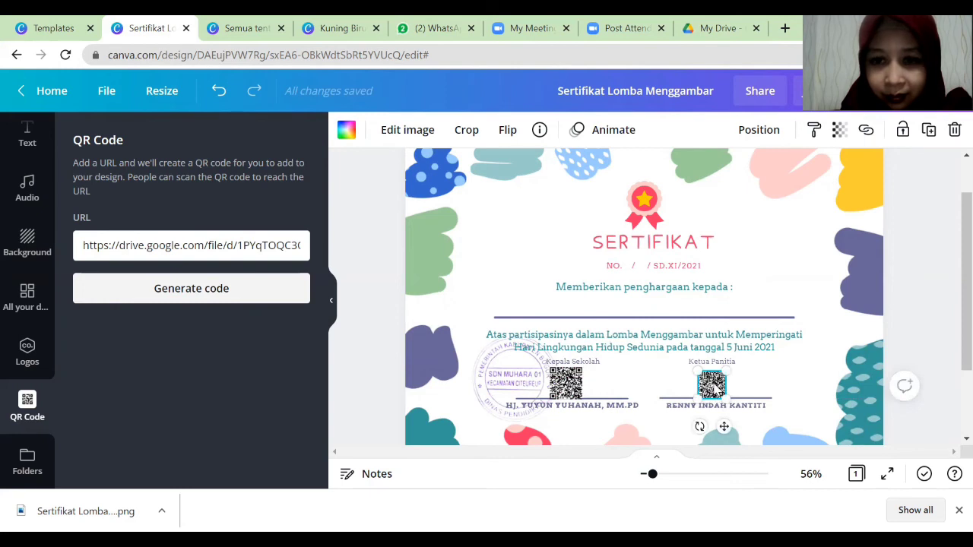
left_click_drag(692, 368, 726, 395)
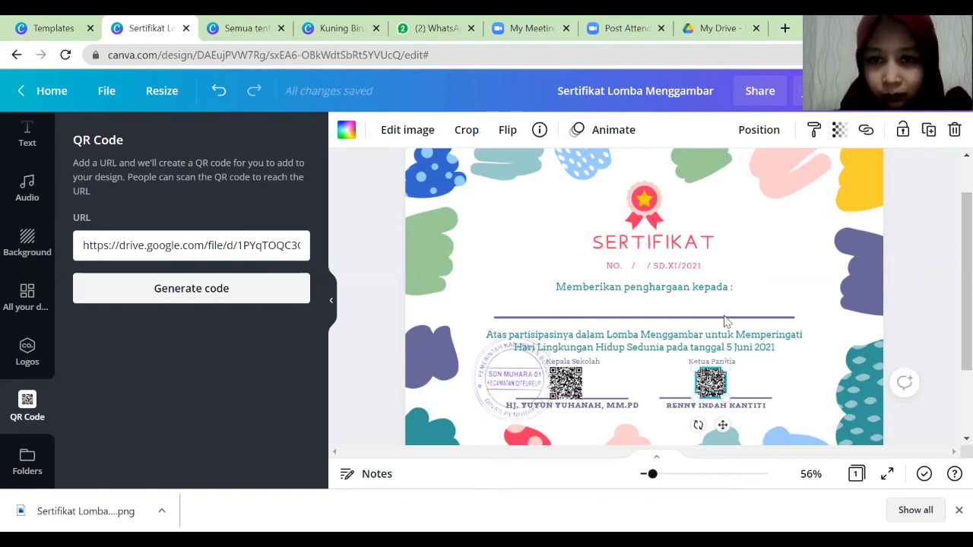
Nudge the divider line up toward 'Memberikan penghargaan kepada' and collapse the QR Code panel.
left_click(683, 286)
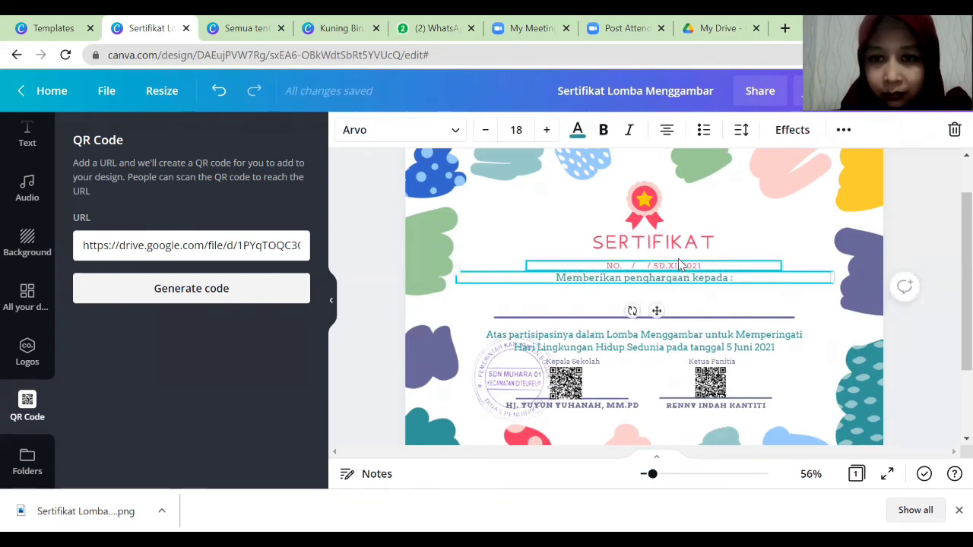
left_click(683, 266)
left_click(683, 266)
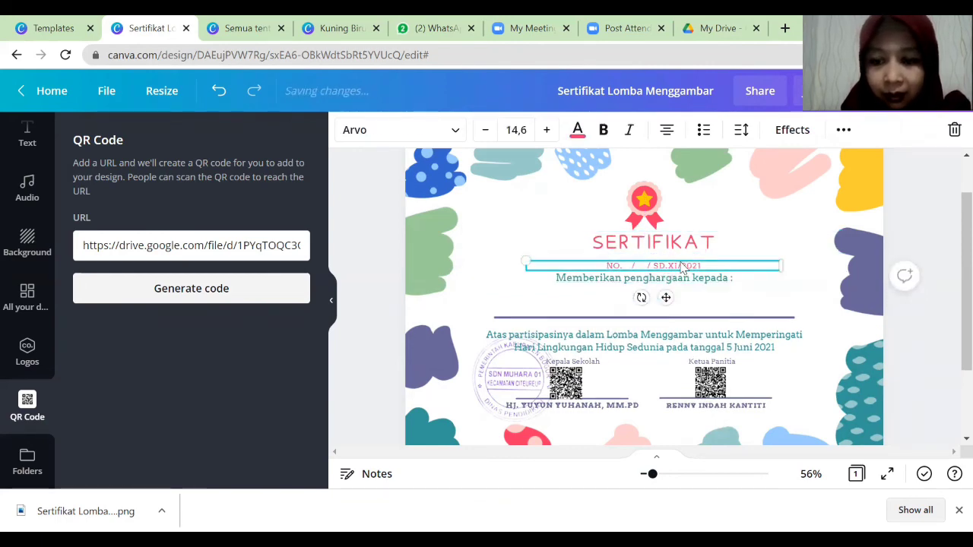
left_click(698, 318)
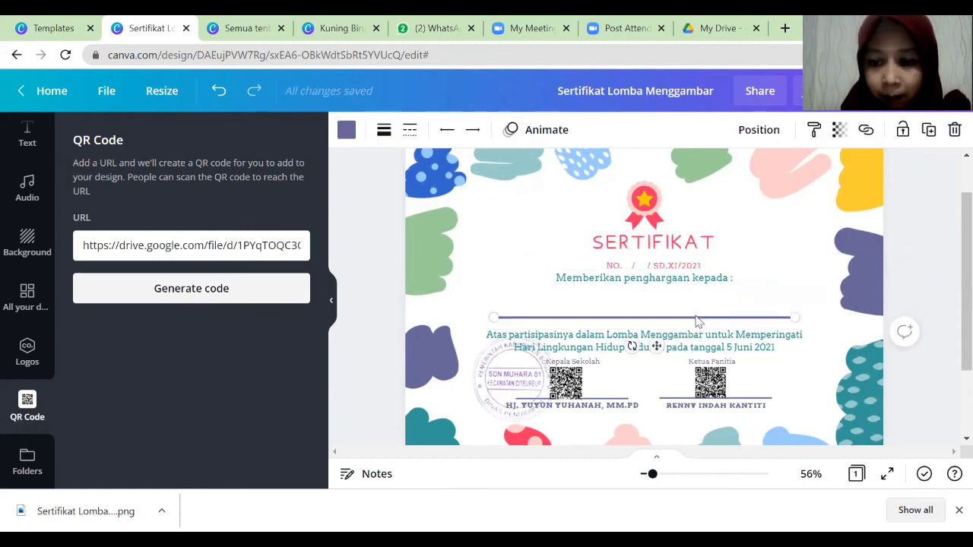
key("shift+Up")
key("shift+Up")
key("shift+Up")
key("shift+Up")
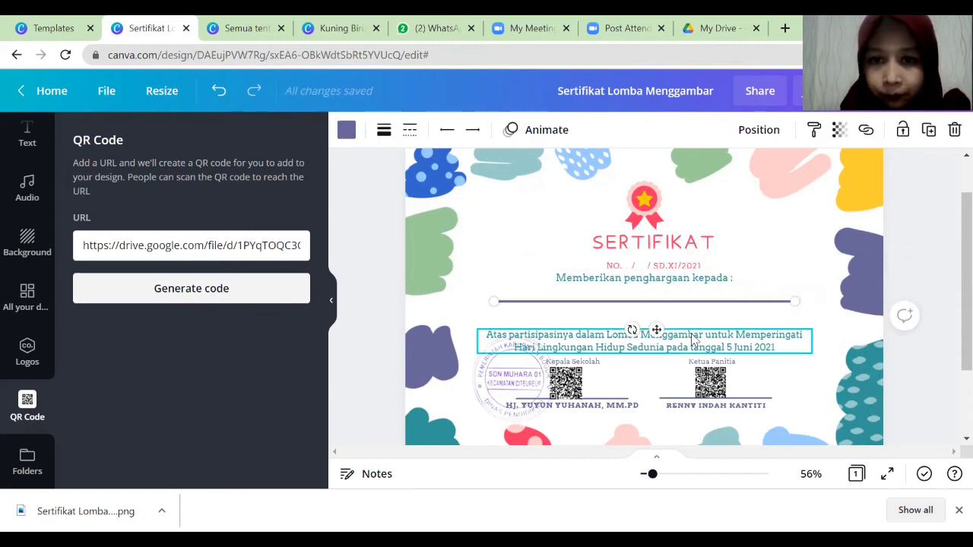
left_click(329, 305)
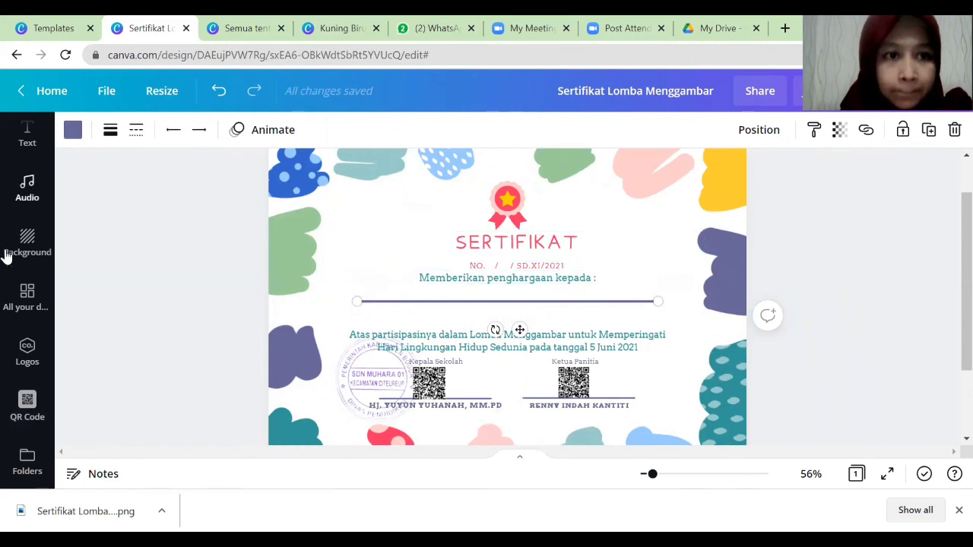
Add a body text box reading 'Sebagai' with 'PESERTA' on a second line.
left_click(27, 141)
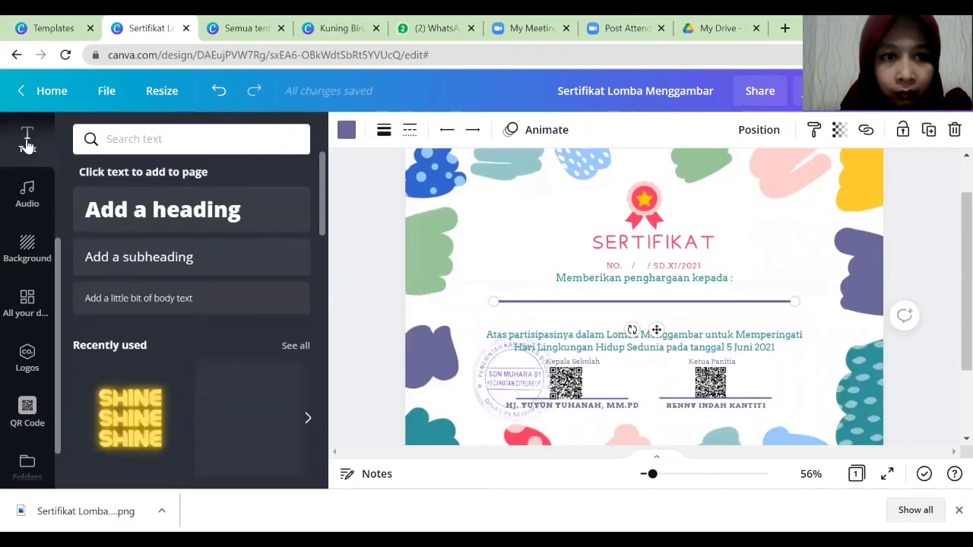
left_click(137, 298)
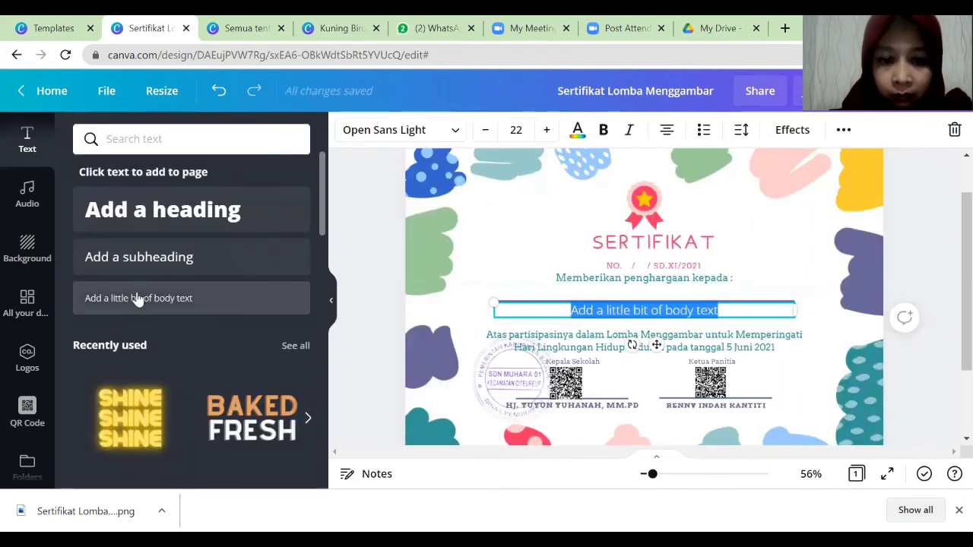
type("Sebagai")
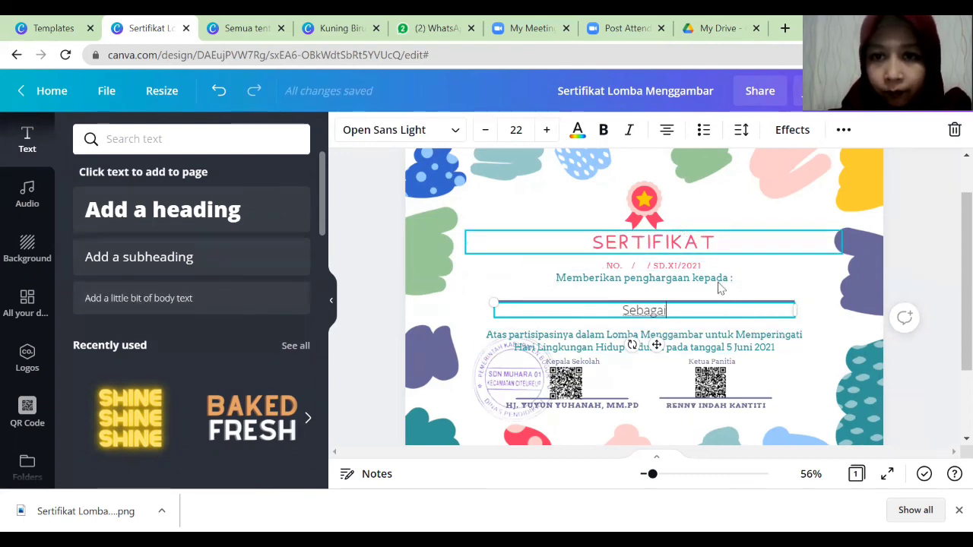
type("Pes")
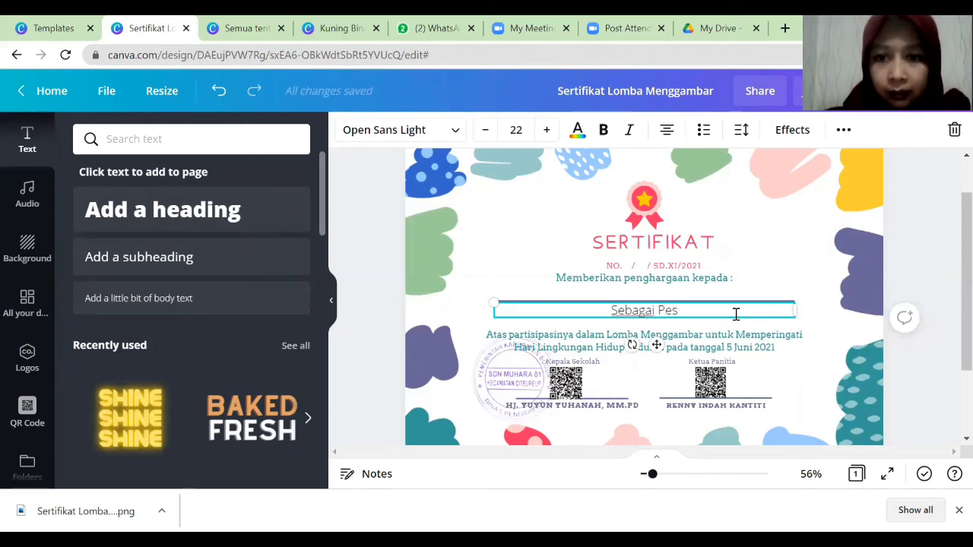
key("BackSpace")
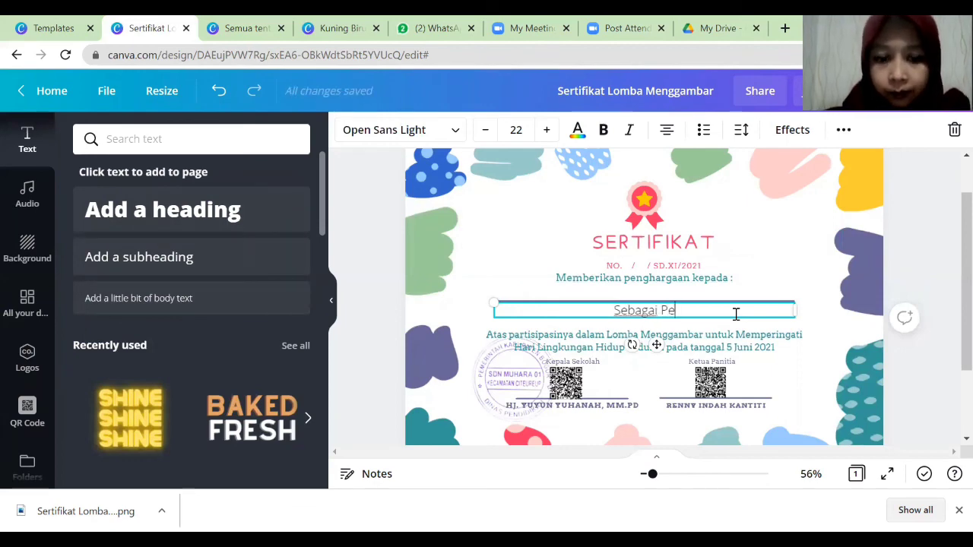
key("BackSpace")
key("BackSpace")
key("BackSpace")
key("Return")
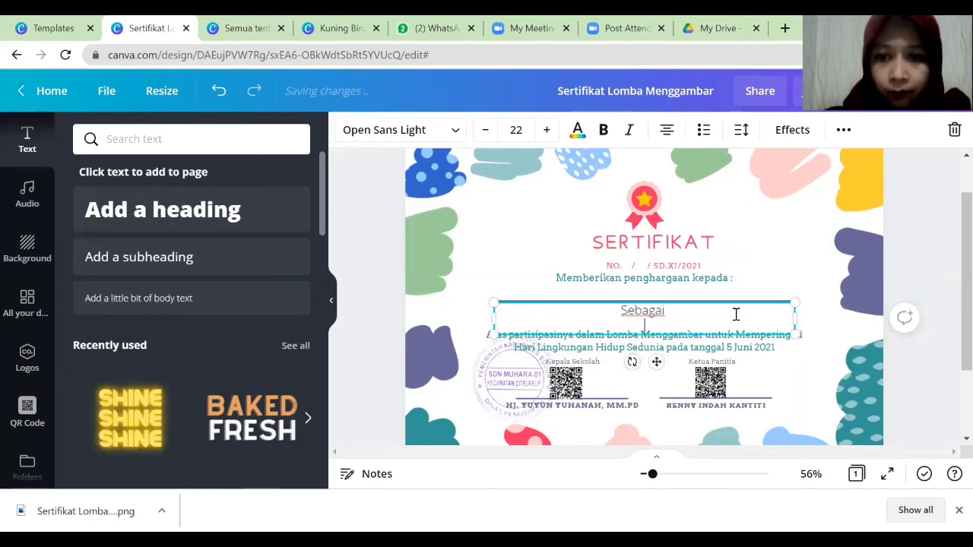
type("PE")
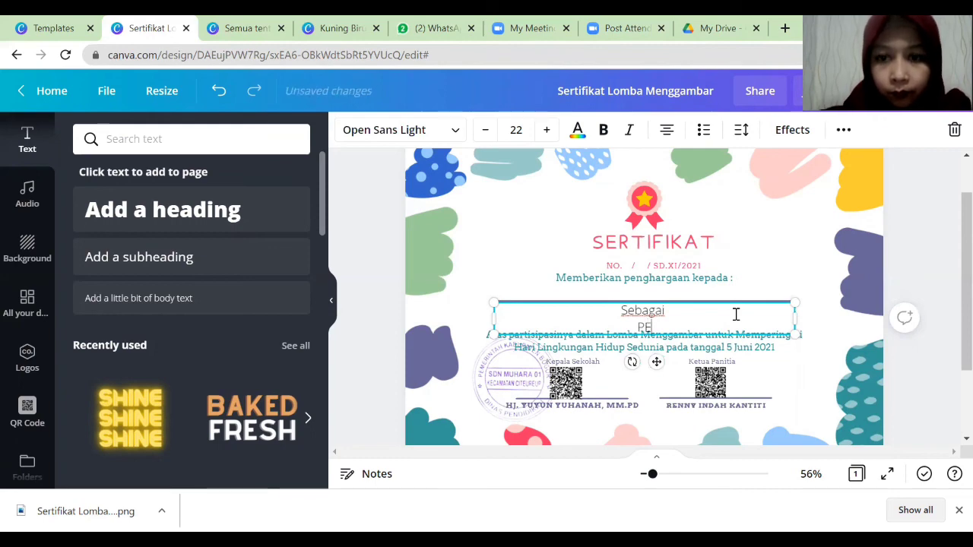
type("SERTA")
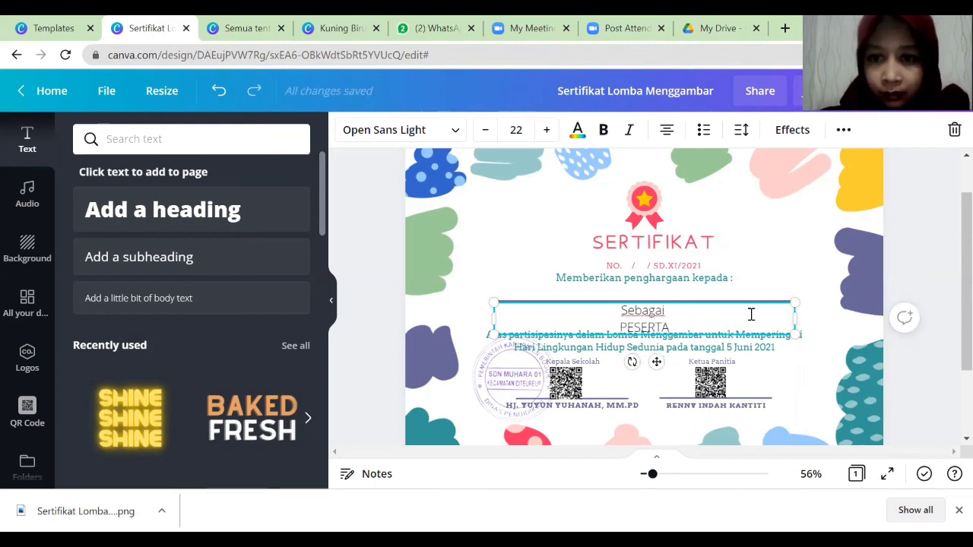
Shrink 'Sebagai' by three font sizes and make 'PESERTA' bold.
left_click(780, 270)
left_click(642, 318)
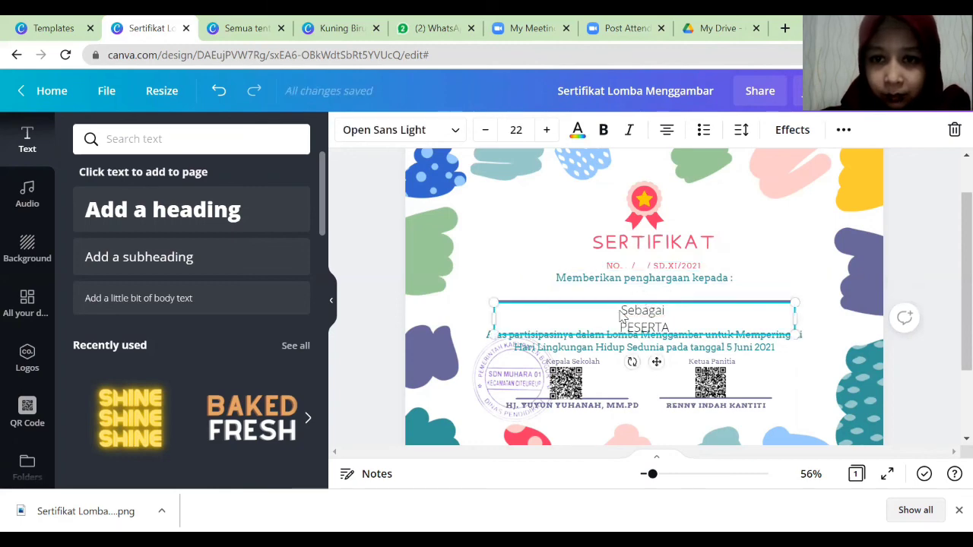
left_click_drag(620, 310, 671, 309)
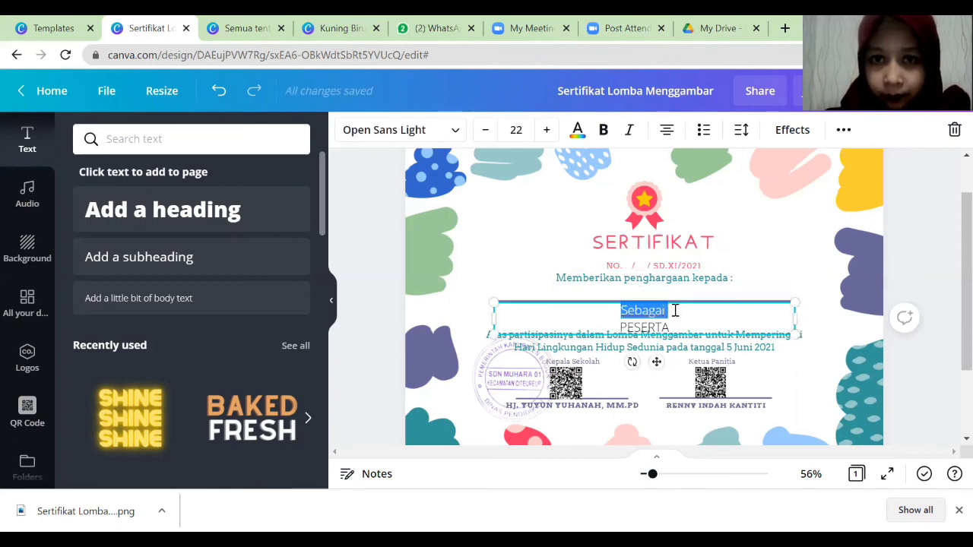
left_click(486, 131)
left_click(486, 130)
left_click(487, 131)
left_click(486, 131)
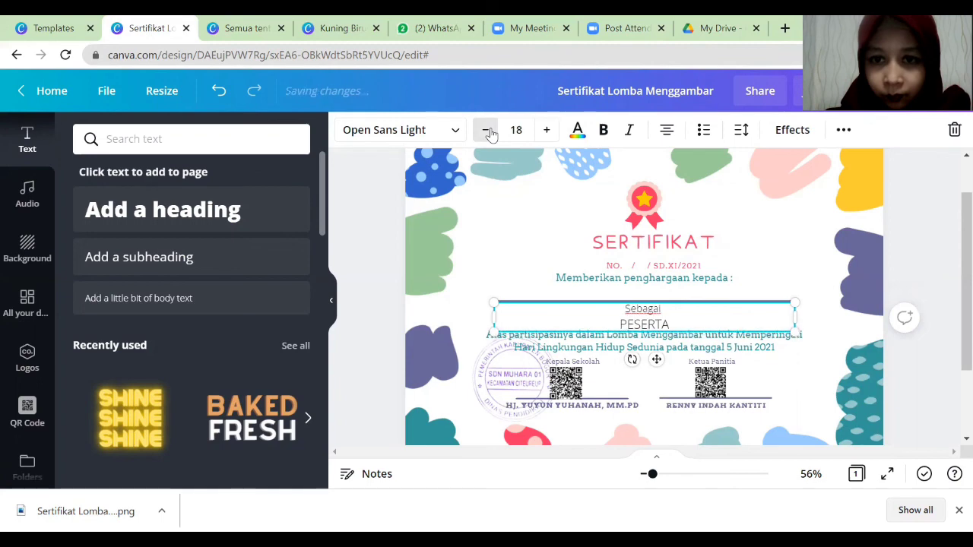
left_click(486, 131)
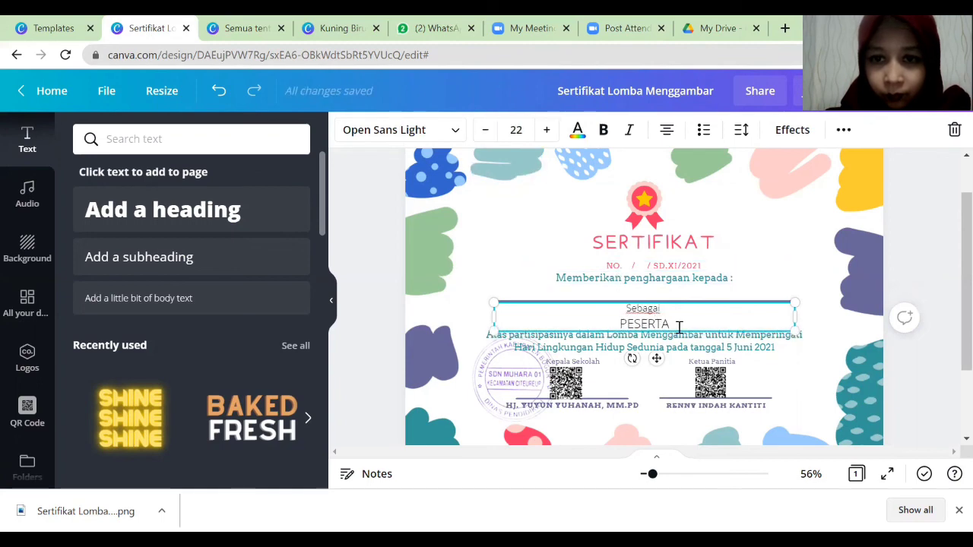
left_click_drag(680, 330, 611, 321)
key("ctrl+b")
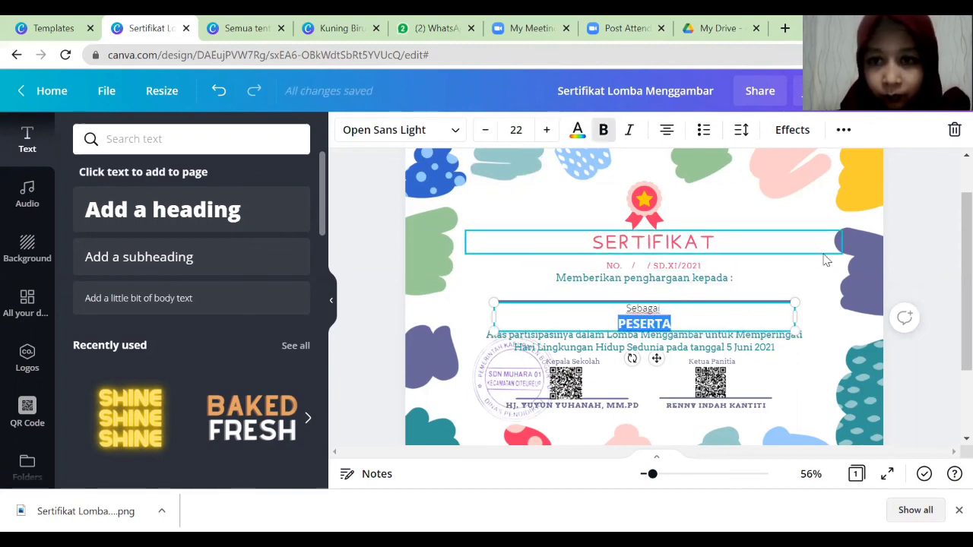
Download the certificate as a PNG file.
left_click(825, 247)
left_click(841, 338)
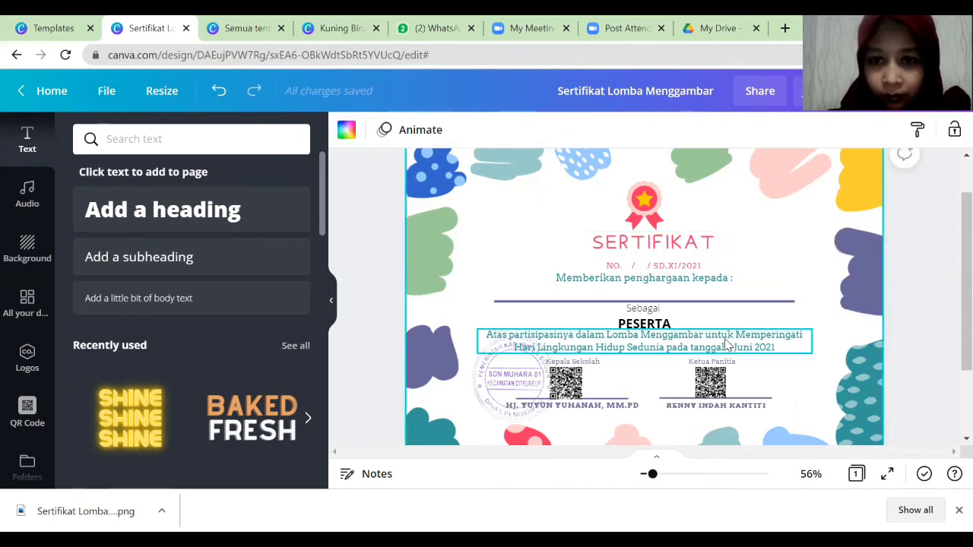
left_click(814, 251)
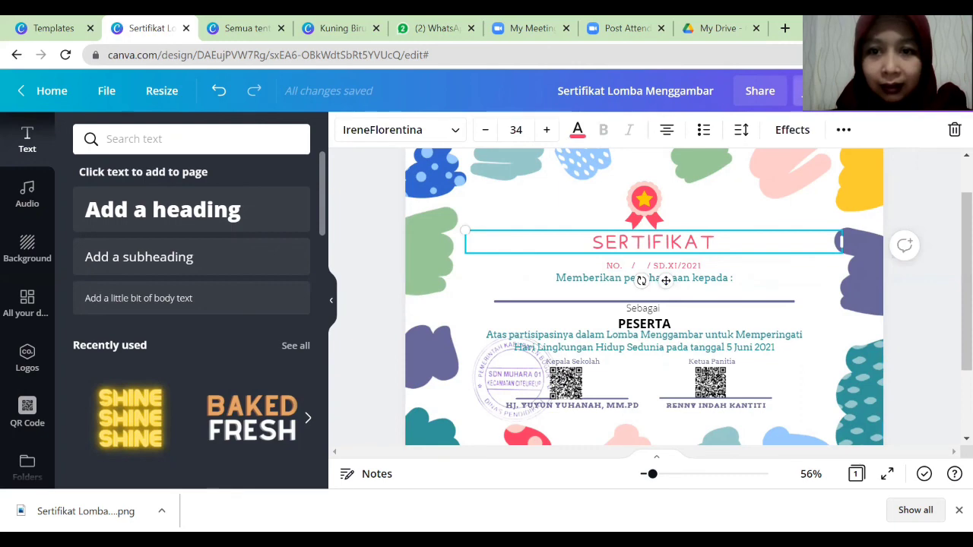
left_click(821, 91)
left_click(854, 384)
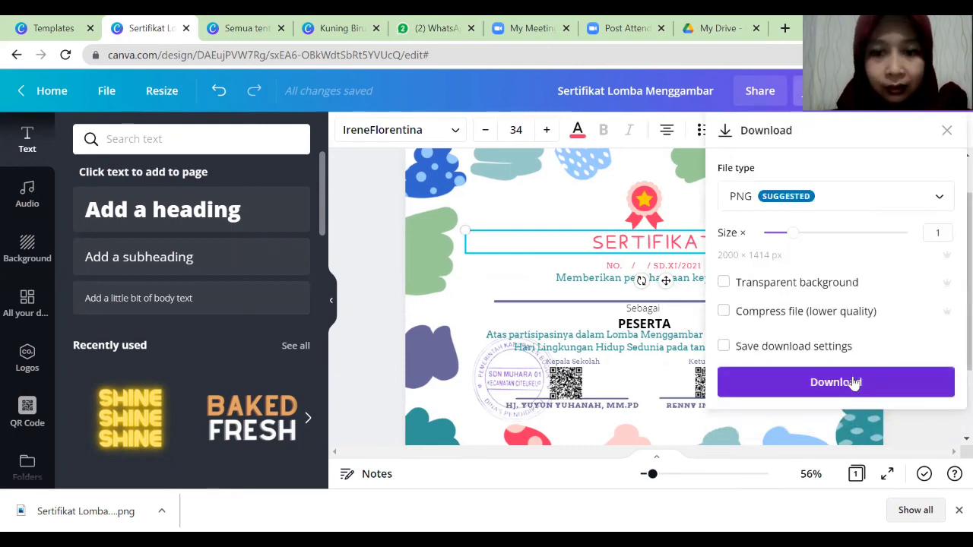